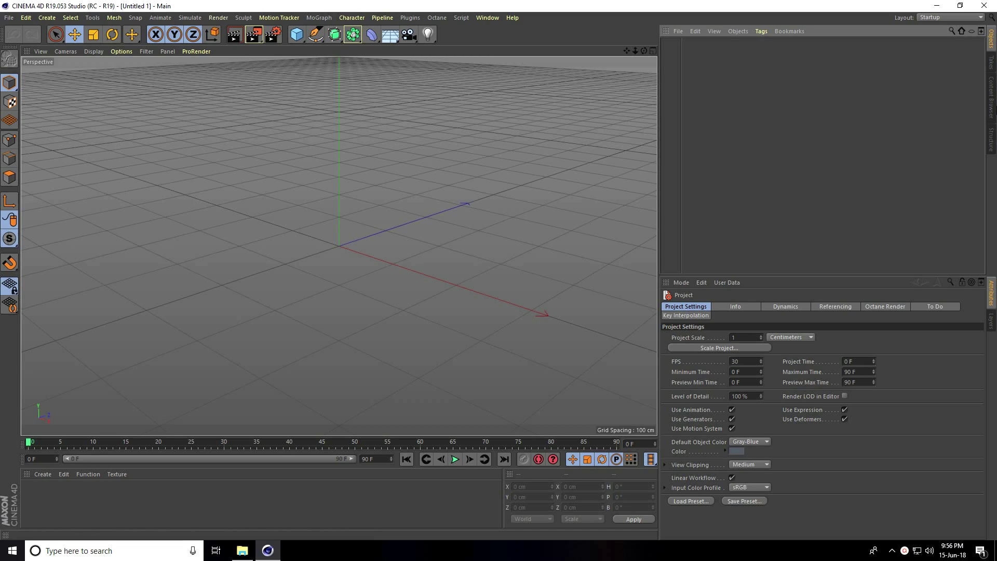
Load the Female Bust base mesh from the Content Browser's Sculpting > Base Meshes presets
{"action": "left_click", "coordinate": [991, 94]}
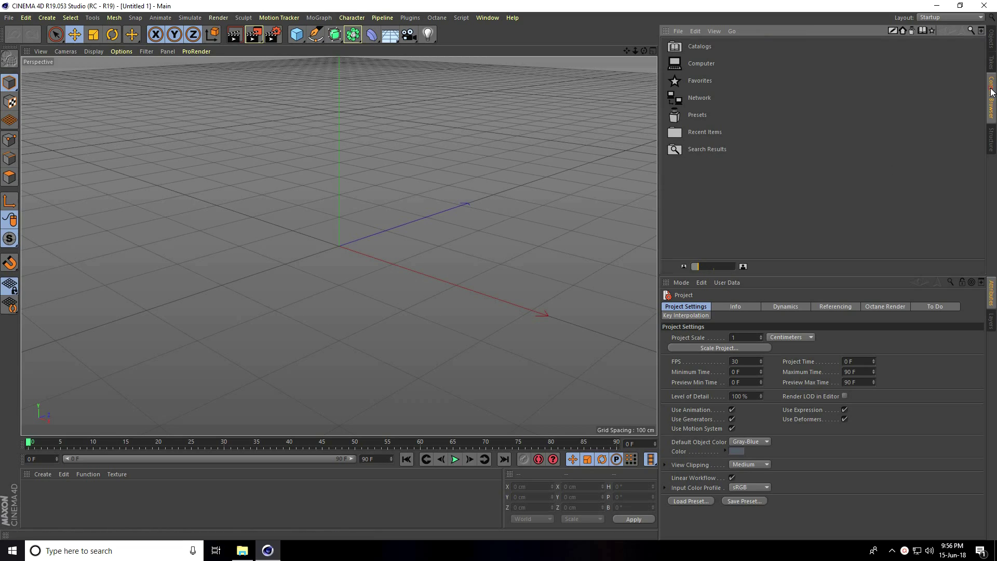
{"action": "double_click", "coordinate": [685, 115]}
{"action": "left_click", "coordinate": [689, 150]}
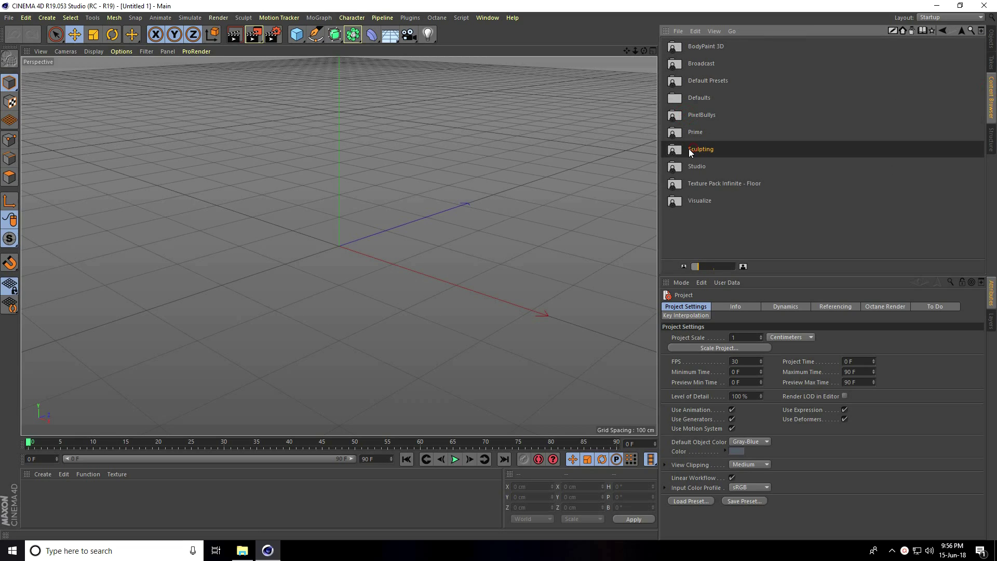
{"action": "double_click", "coordinate": [701, 150]}
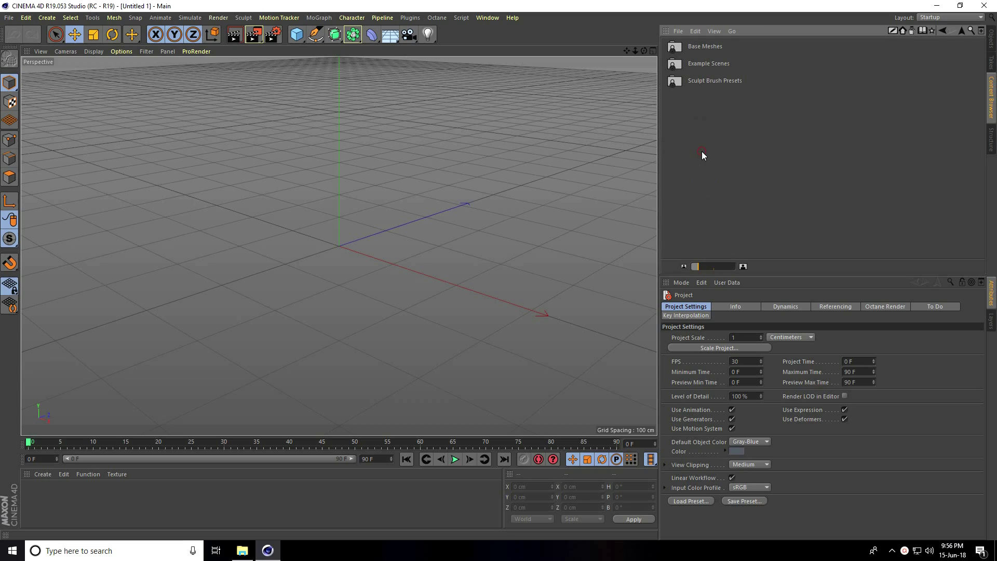
{"action": "double_click", "coordinate": [707, 48]}
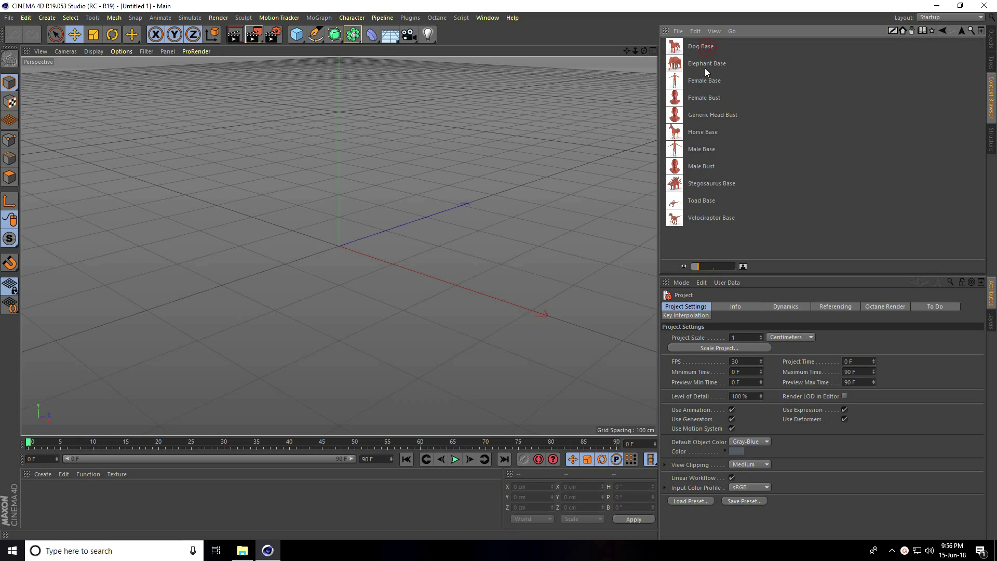
{"action": "left_click", "coordinate": [703, 98]}
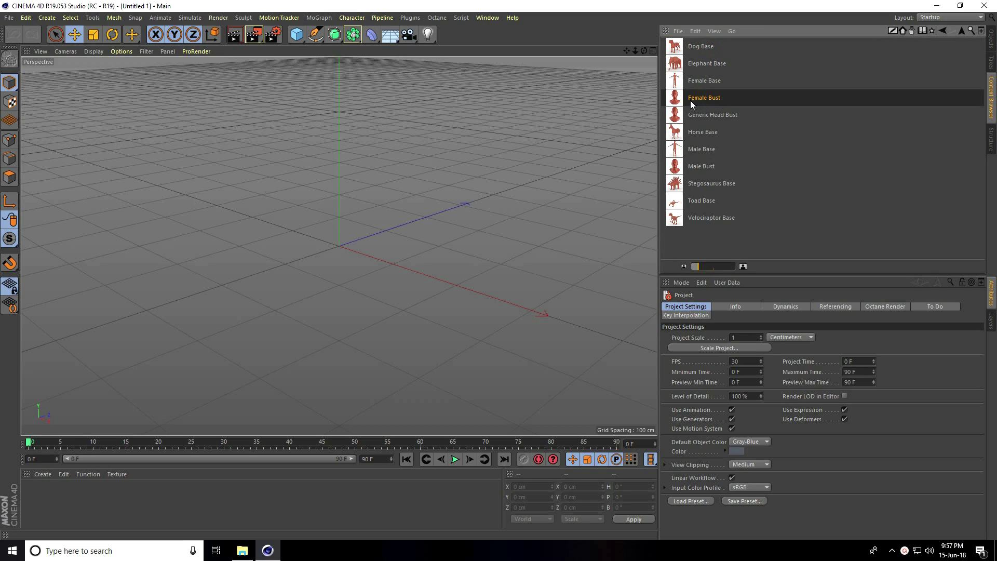
{"action": "double_click", "coordinate": [713, 100]}
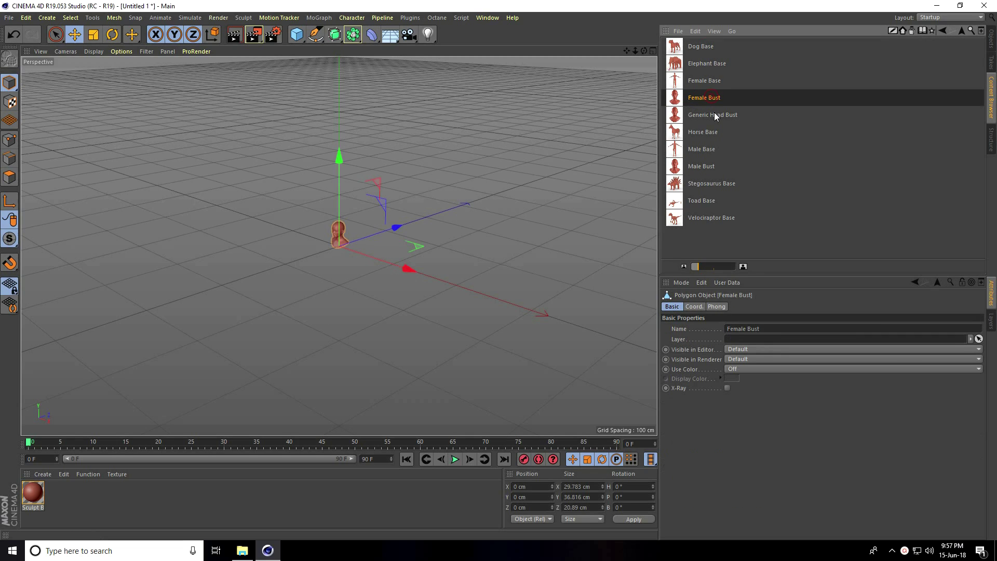
{"action": "scroll", "coordinate": [329, 241], "scroll_direction": "up", "scroll_amount": 2}
{"action": "scroll", "coordinate": [373, 211], "scroll_direction": "up", "scroll_amount": 2}
Set the Female Bust's scale to 3 on X, Y and Z
{"action": "left_click", "coordinate": [991, 40]}
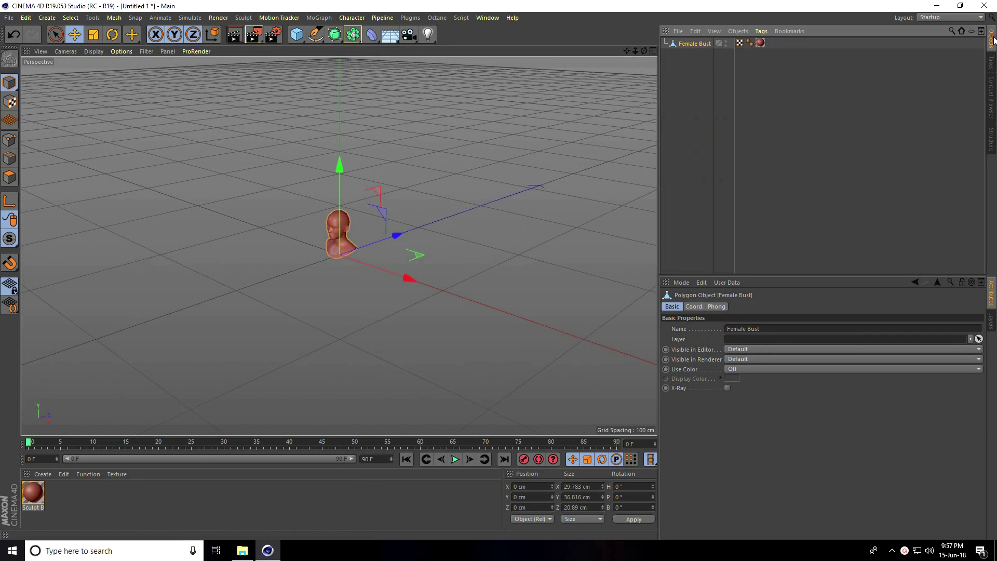
{"action": "left_click", "coordinate": [695, 306]}
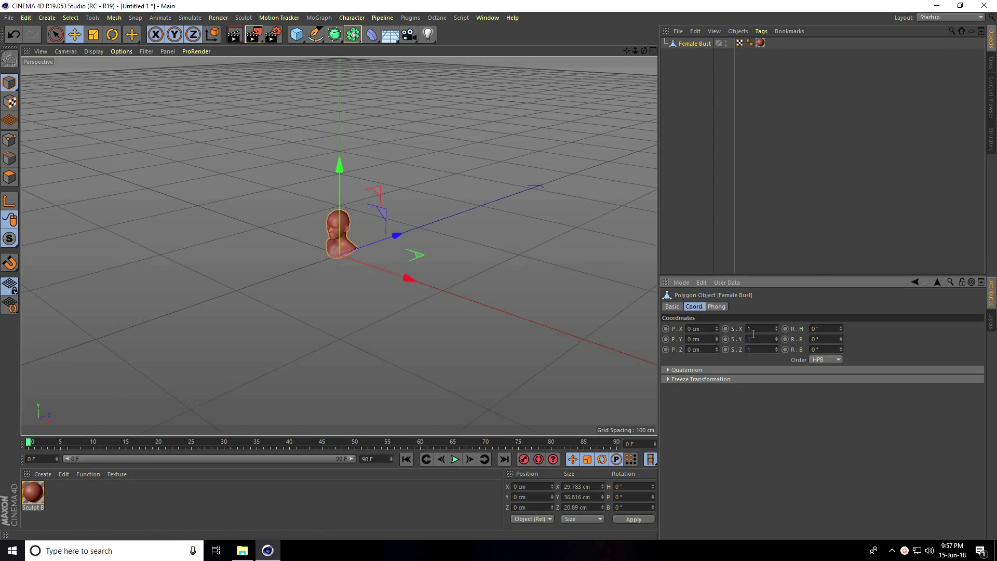
{"action": "type", "text": "3"}
{"action": "key", "text": "Tab"}
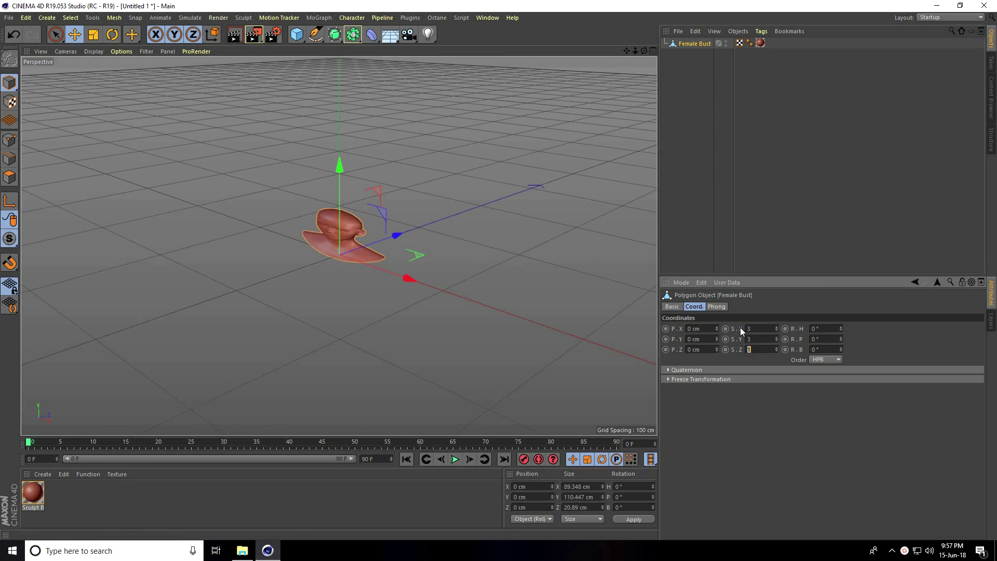
{"action": "type", "text": "3"}
{"action": "key", "text": "Tab"}
{"action": "type", "text": "3"}
{"action": "key", "text": "Return"}
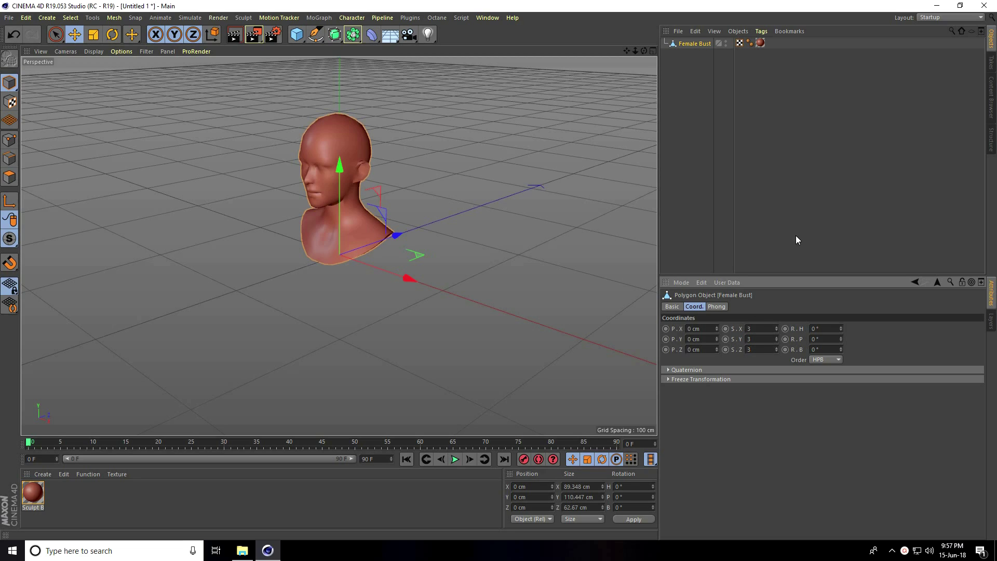
Delete the bust's three tags and its Sculpt Base material
{"action": "left_click_drag", "start_coordinate": [790, 81], "coordinate": [737, 42]}
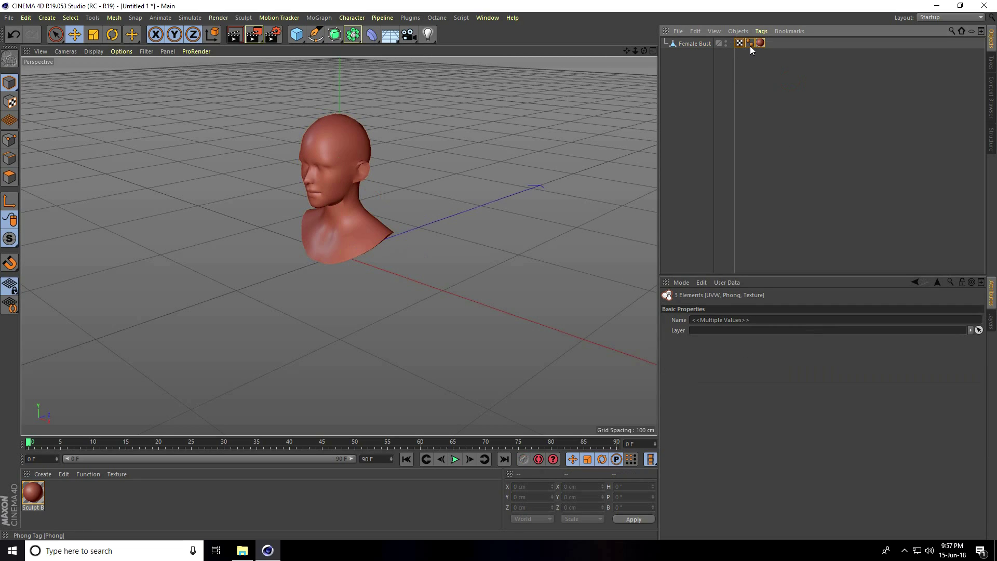
{"action": "key", "text": "Delete"}
{"action": "left_click", "coordinate": [40, 494]}
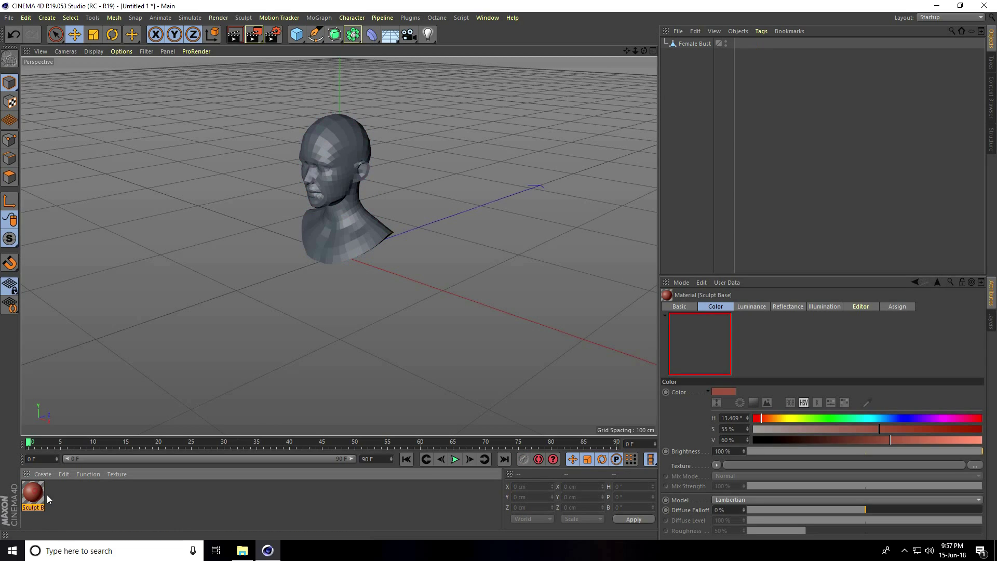
{"action": "key", "text": "Delete"}
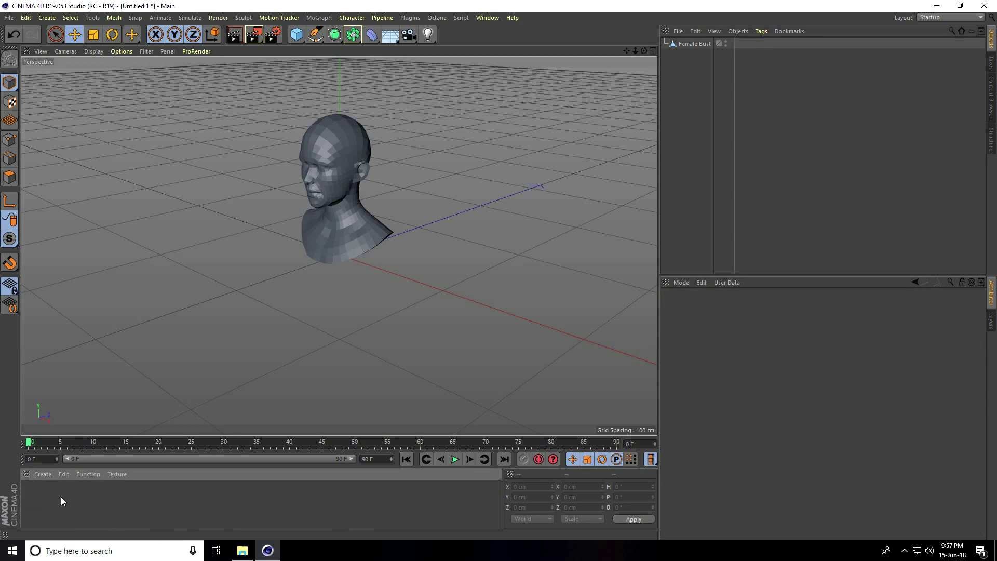
Nest the Female Bust under a new Subdivision Surface
{"action": "left_click", "coordinate": [335, 36]}
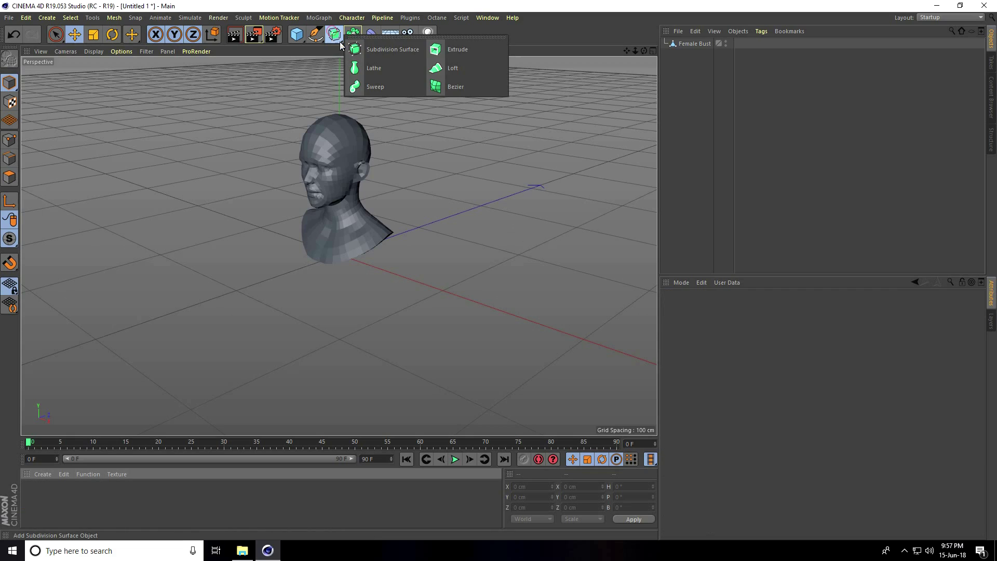
{"action": "left_click", "coordinate": [374, 55]}
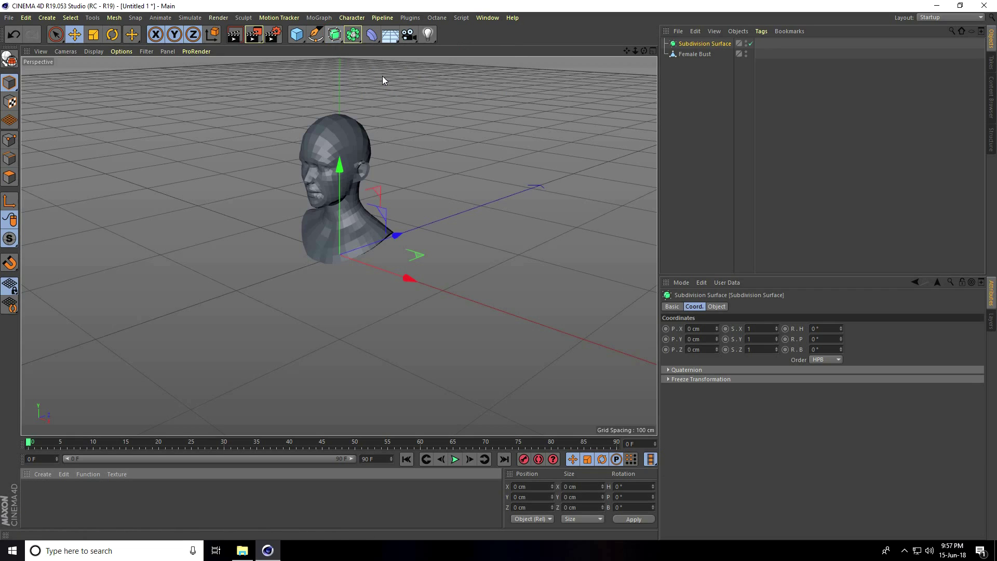
{"action": "left_click", "coordinate": [680, 54]}
{"action": "left_click_drag", "start_coordinate": [693, 54], "coordinate": [691, 47]}
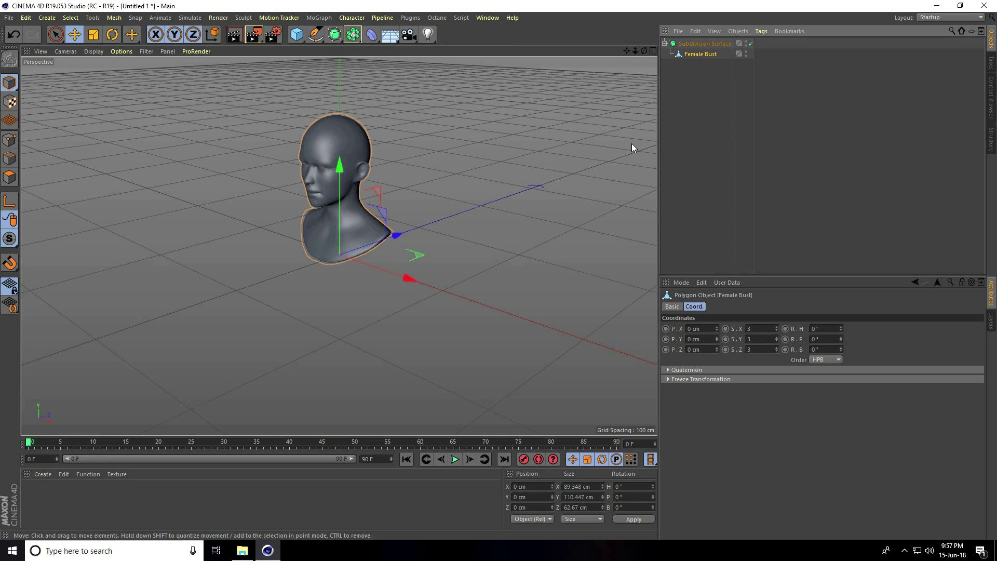
{"action": "left_click", "coordinate": [665, 43]}
{"action": "scroll", "coordinate": [343, 149], "scroll_direction": "up", "scroll_amount": 2}
{"action": "scroll", "coordinate": [348, 148], "scroll_direction": "up", "scroll_amount": 2}
{"action": "scroll", "coordinate": [347, 149], "scroll_direction": "down", "scroll_amount": 1}
Add a plane, pitch it to -90° and push it back behind the bust
{"action": "left_click", "coordinate": [297, 34]}
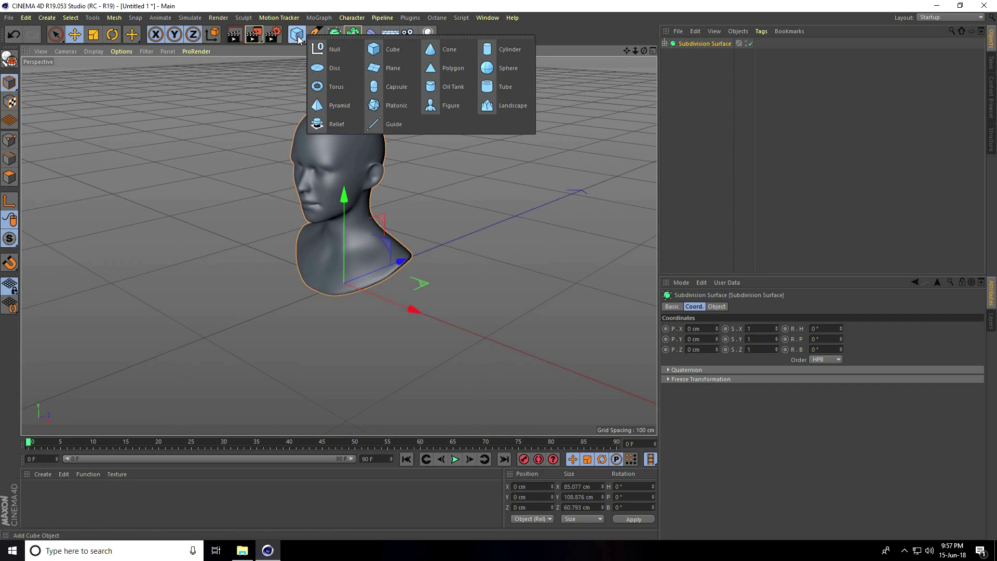
{"action": "left_click", "coordinate": [385, 71]}
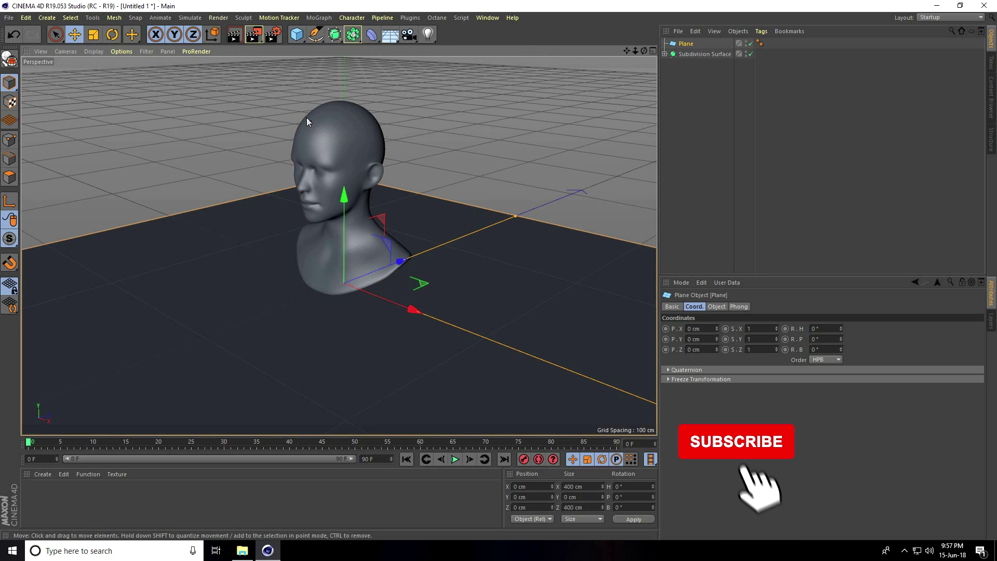
{"action": "left_click", "coordinate": [113, 36]}
{"action": "mouse_move", "coordinate": [307, 259]}
{"action": "left_mouse_down"}
{"action": "mouse_move", "coordinate": [365, 232]}
{"action": "mouse_move", "coordinate": [414, 257]}
{"action": "mouse_move", "coordinate": [441, 248]}
{"action": "left_mouse_up"}
{"action": "left_click", "coordinate": [74, 35]}
{"action": "mouse_move", "coordinate": [378, 257]}
{"action": "left_mouse_down", "text": "alt"}
{"action": "mouse_move", "coordinate": [585, 232]}
{"action": "mouse_move", "coordinate": [476, 238]}
{"action": "left_mouse_up", "text": "alt"}
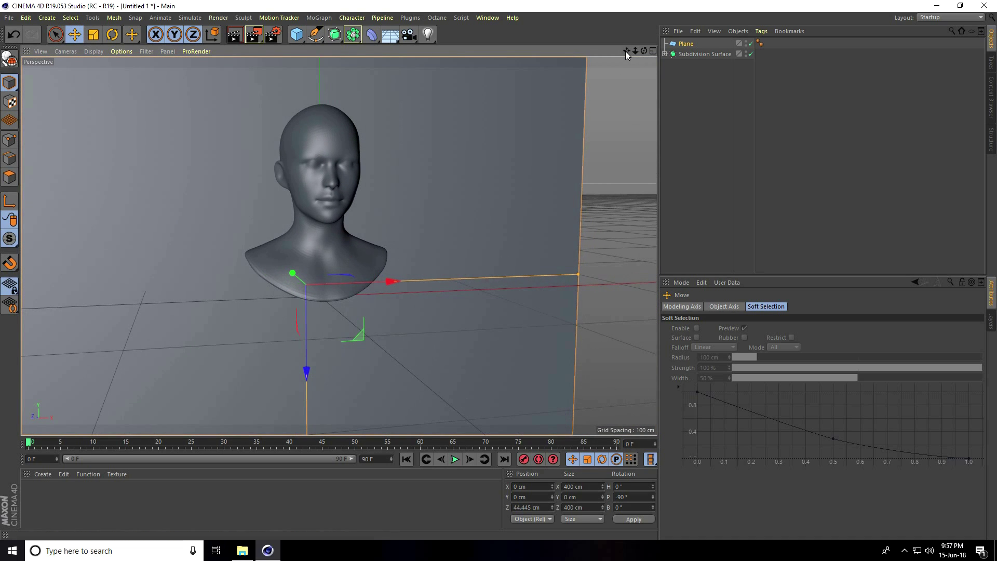
{"action": "left_click_drag", "start_coordinate": [441, 270], "coordinate": [500, 274], "text": "alt"}
{"action": "scroll", "coordinate": [404, 134], "scroll_direction": "up", "scroll_amount": 1}
{"action": "scroll", "coordinate": [413, 120], "scroll_direction": "up", "scroll_amount": 2}
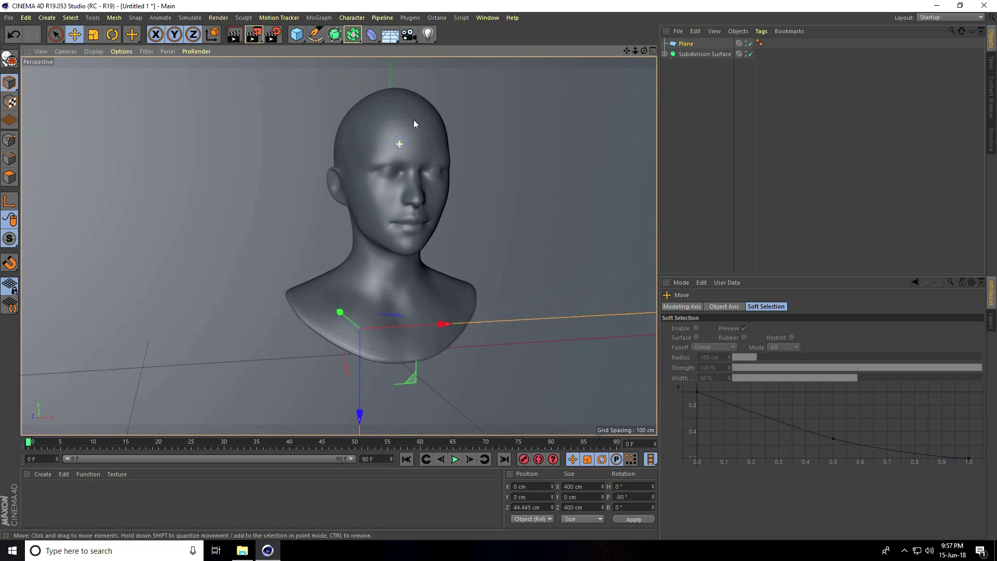
{"action": "scroll", "coordinate": [416, 115], "scroll_direction": "up", "scroll_amount": 2}
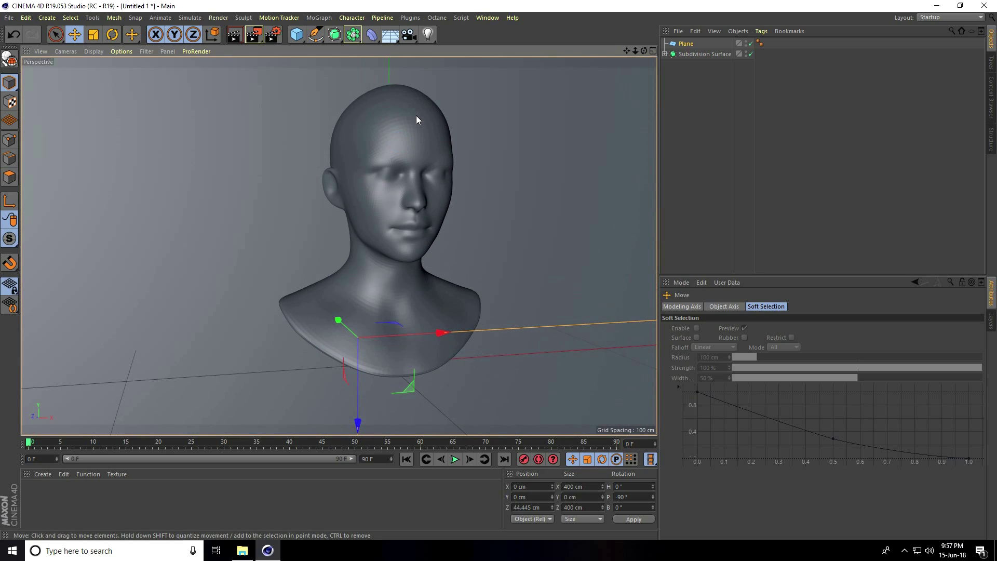
Switch the render settings renderer to Octane Renderer
{"action": "left_click", "coordinate": [274, 35]}
{"action": "left_click", "coordinate": [113, 32]}
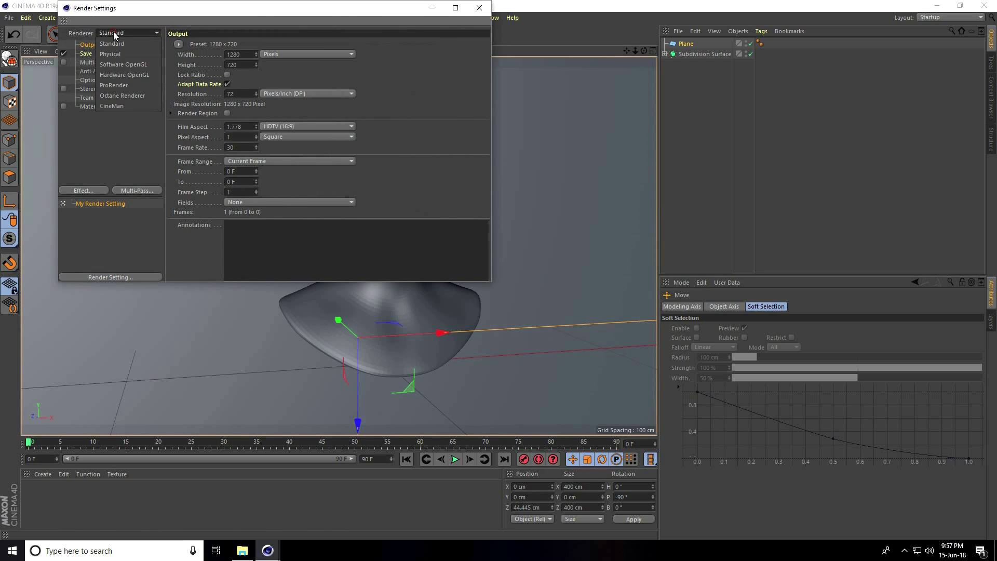
{"action": "left_click", "coordinate": [148, 95]}
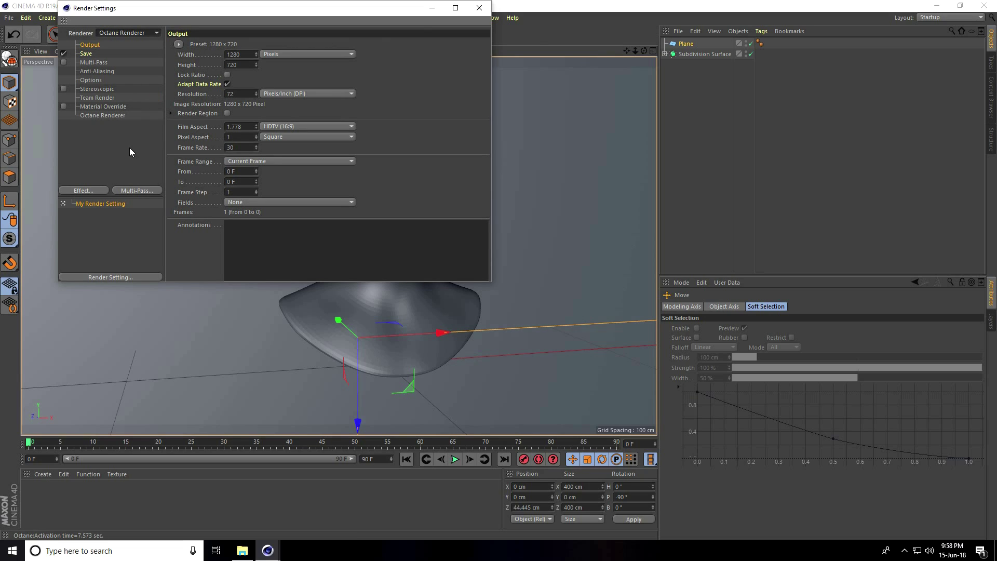
{"action": "left_click", "coordinate": [479, 9]}
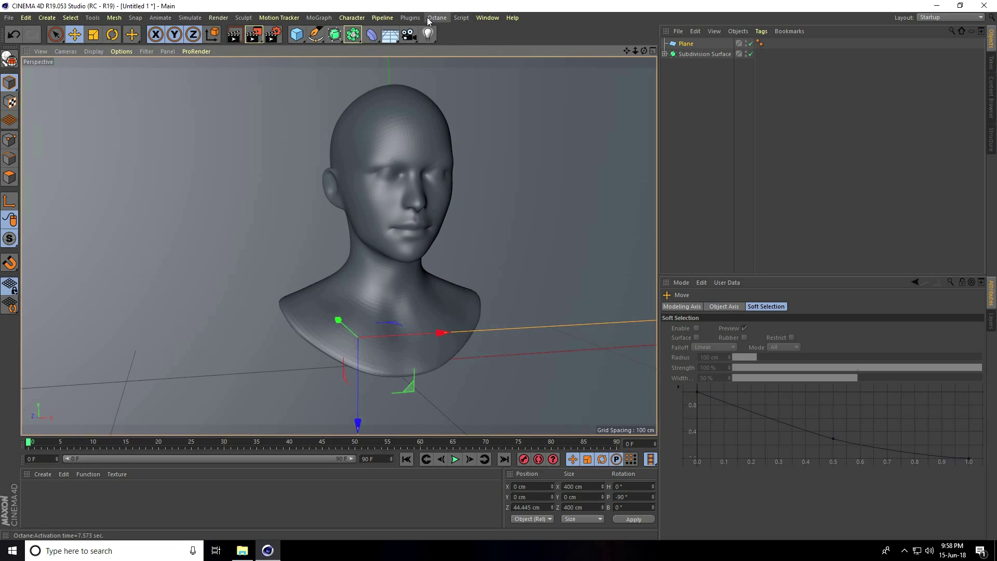
Dock the Octane Live Viewer into the layout and start a live render of the bust
{"action": "left_click", "coordinate": [437, 19]}
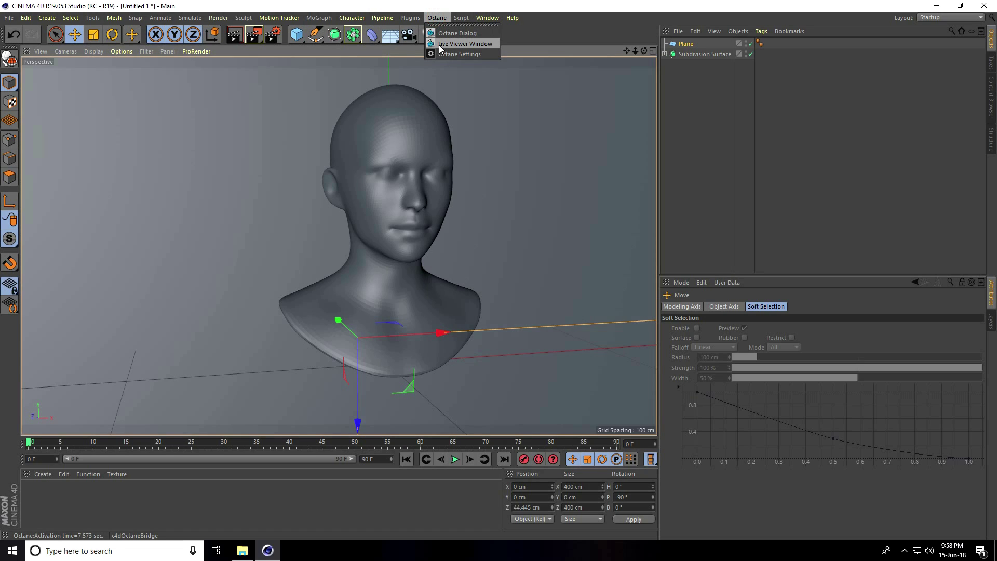
{"action": "left_click", "coordinate": [483, 47]}
{"action": "mouse_move", "coordinate": [440, 174]}
{"action": "left_mouse_down"}
{"action": "mouse_move", "coordinate": [303, 67]}
{"action": "mouse_move", "coordinate": [236, 50]}
{"action": "left_mouse_up"}
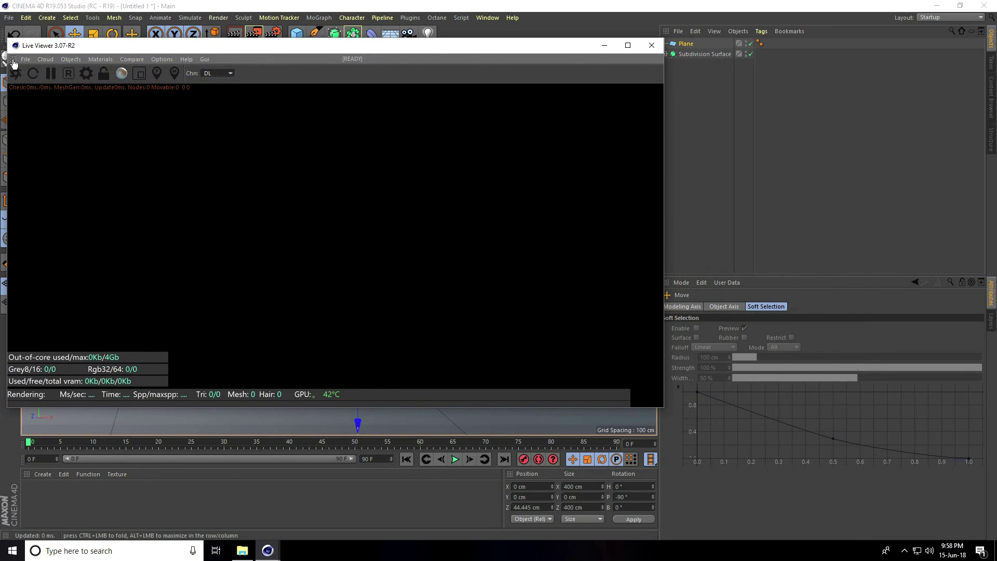
{"action": "mouse_move", "coordinate": [13, 62]}
{"action": "left_mouse_down"}
{"action": "mouse_move", "coordinate": [707, 451]}
{"action": "mouse_move", "coordinate": [771, 474]}
{"action": "left_mouse_up"}
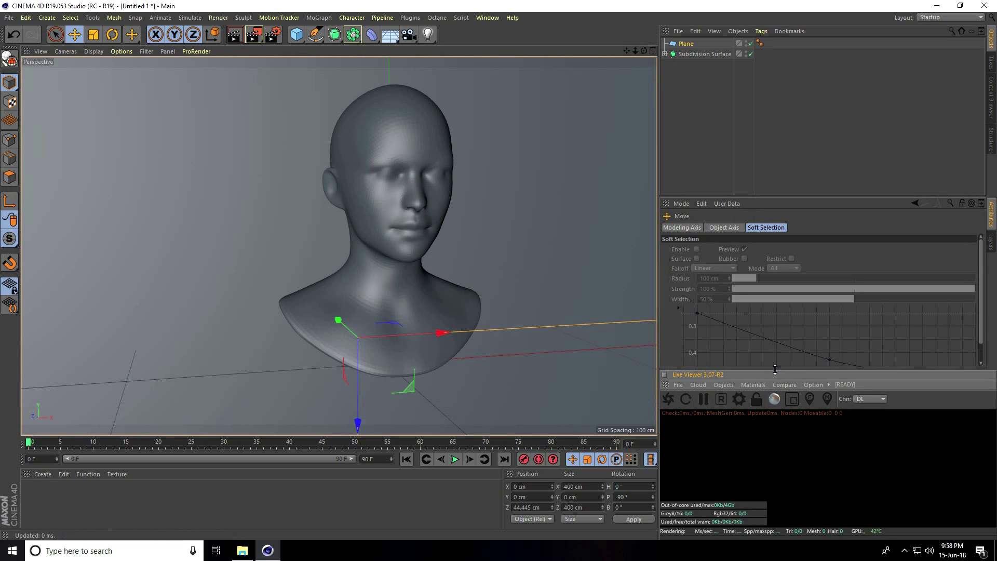
{"action": "left_click_drag", "start_coordinate": [775, 370], "coordinate": [775, 310]}
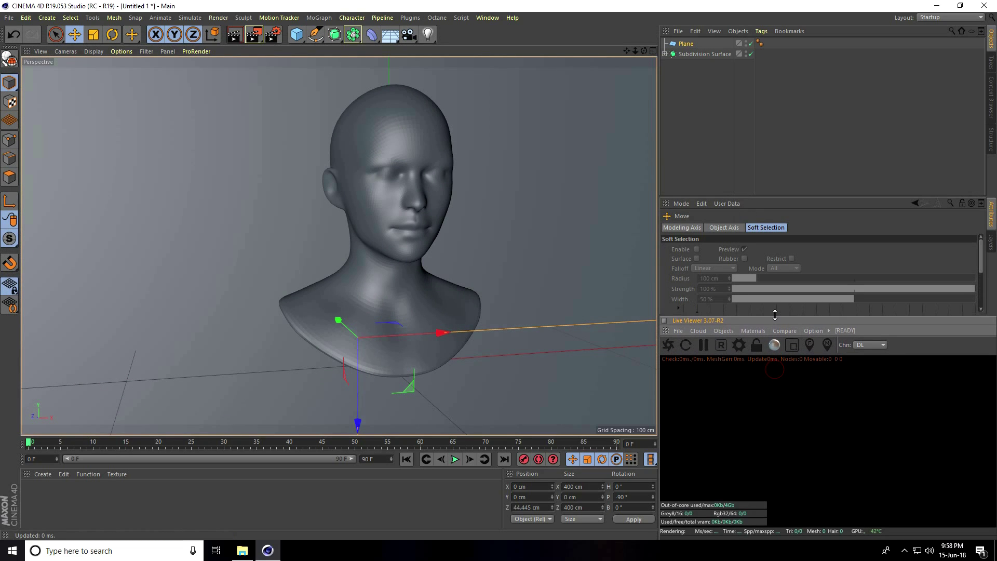
{"action": "left_click", "coordinate": [670, 346]}
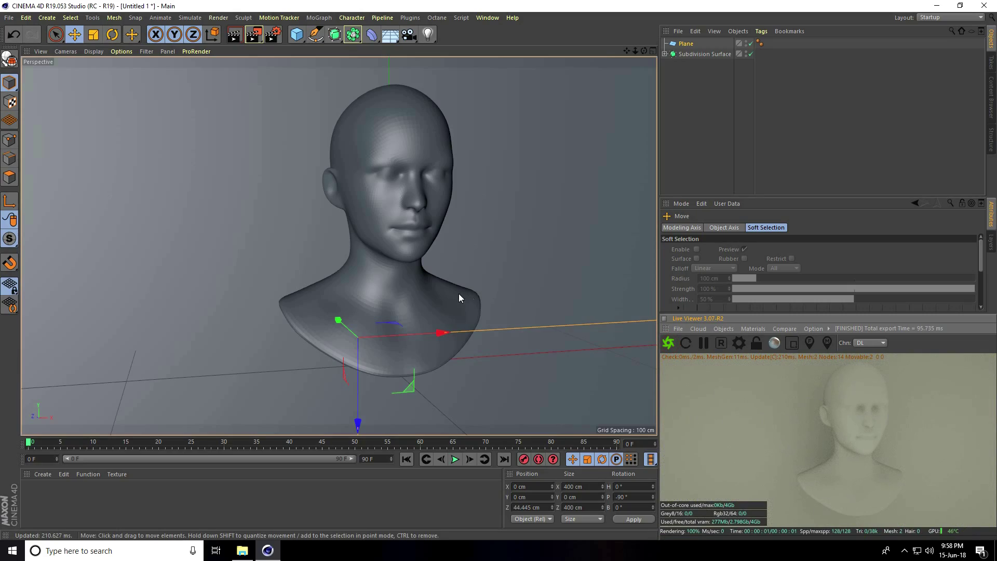
{"action": "mouse_move", "coordinate": [459, 294]}
{"action": "left_mouse_down", "text": "alt"}
{"action": "mouse_move", "coordinate": [519, 291]}
{"action": "mouse_move", "coordinate": [365, 294]}
{"action": "mouse_move", "coordinate": [456, 282]}
{"action": "left_mouse_up", "text": "alt"}
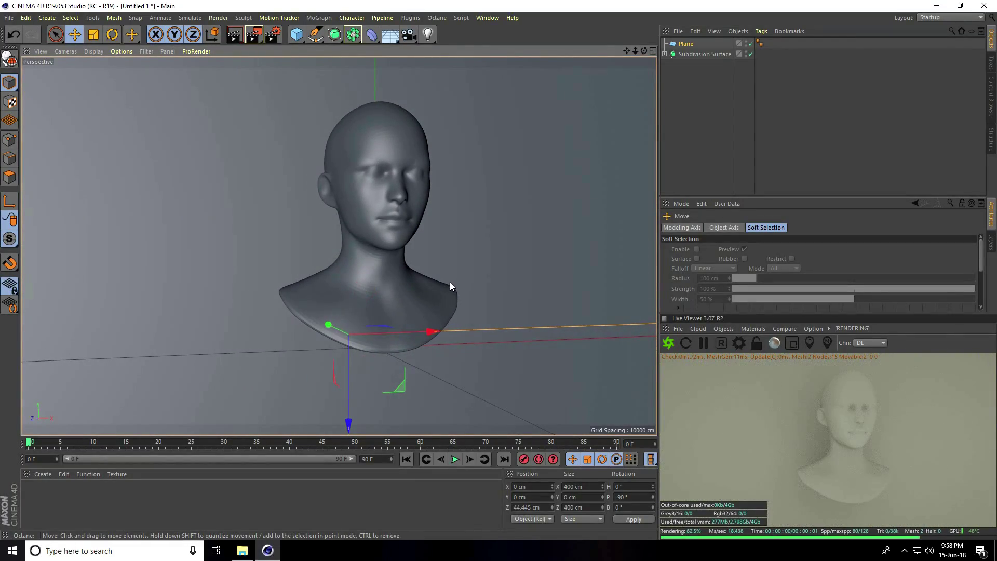
In Octane Settings enter max samples 512, specular depth 8, glossy depth 5, diffuse depth 8
{"action": "left_click", "coordinate": [740, 343]}
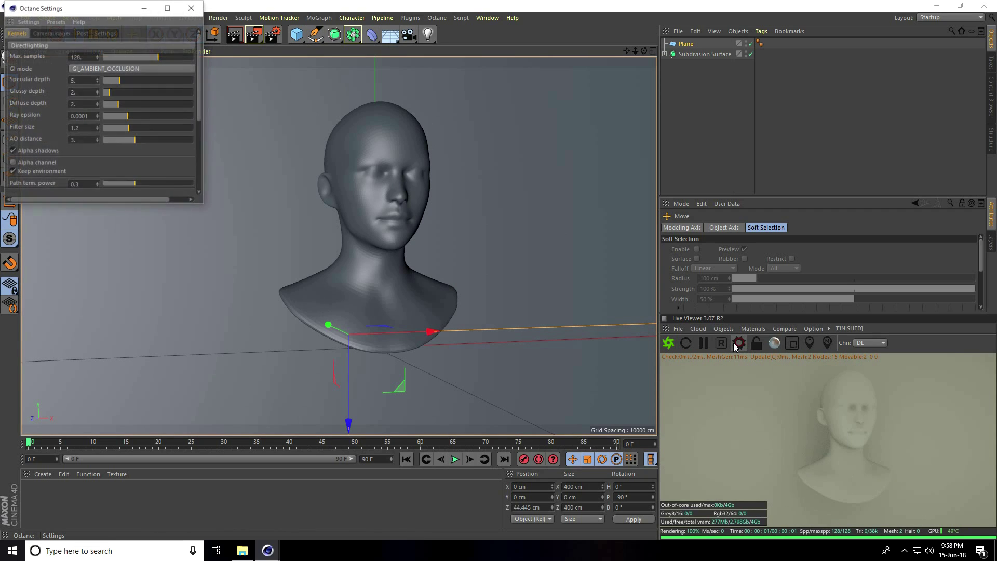
{"action": "left_click_drag", "start_coordinate": [79, 11], "coordinate": [303, 114]}
{"action": "type", "text": "512"}
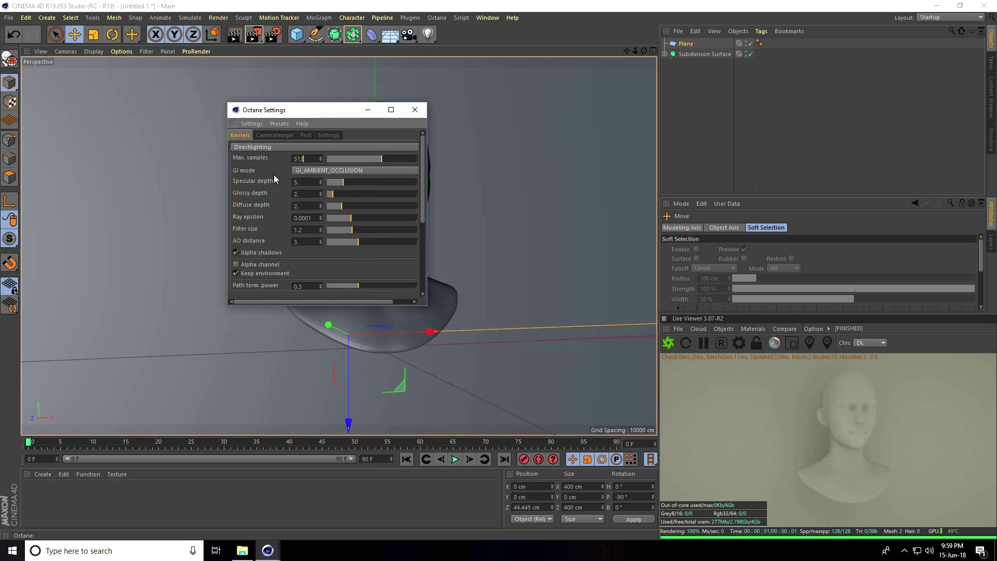
{"action": "key", "text": "Tab"}
{"action": "type", "text": "8"}
{"action": "key", "text": "Tab"}
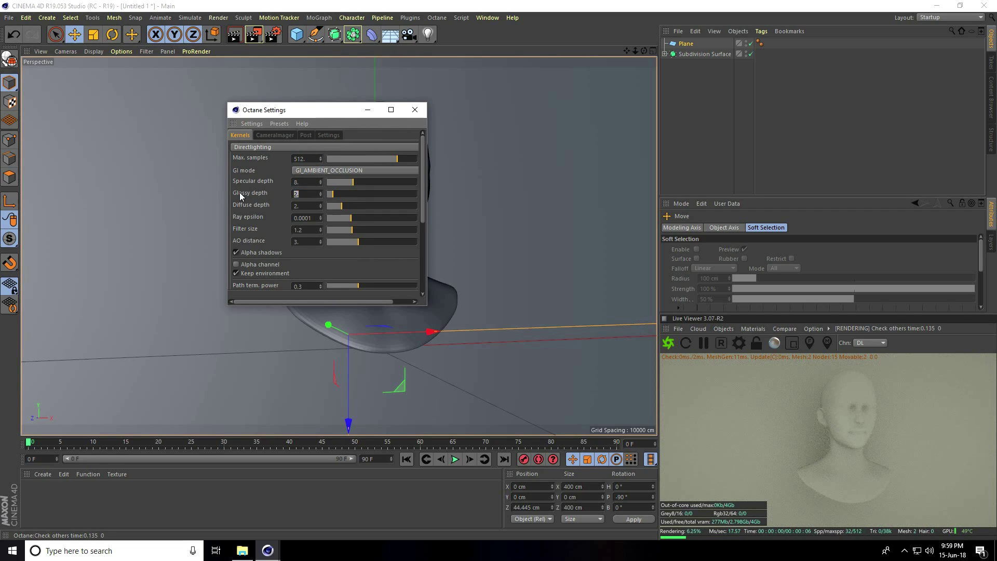
{"action": "type", "text": "5"}
{"action": "key", "text": "Tab"}
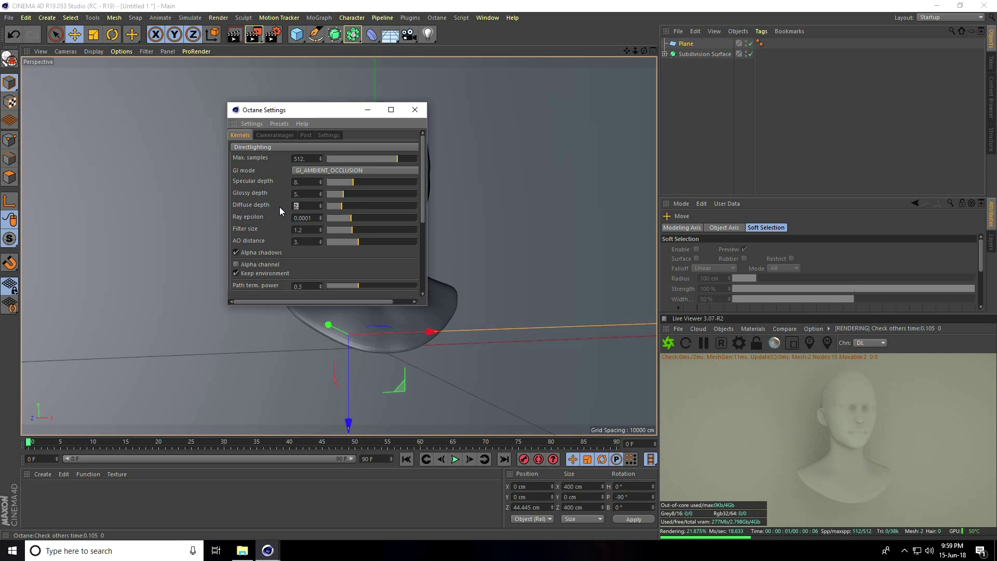
{"action": "type", "text": "8"}
{"action": "key", "text": "Return"}
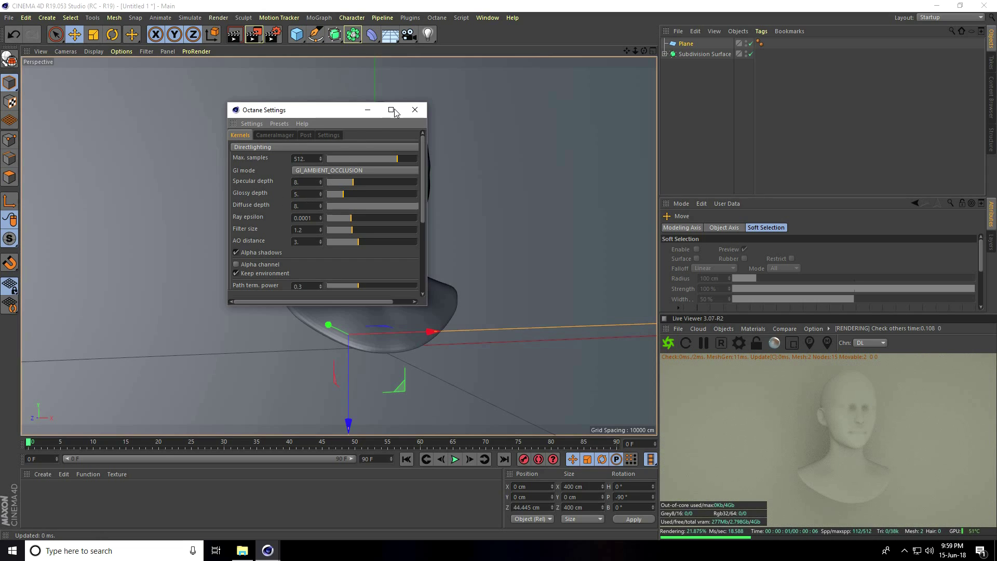
{"action": "left_click", "coordinate": [415, 110]}
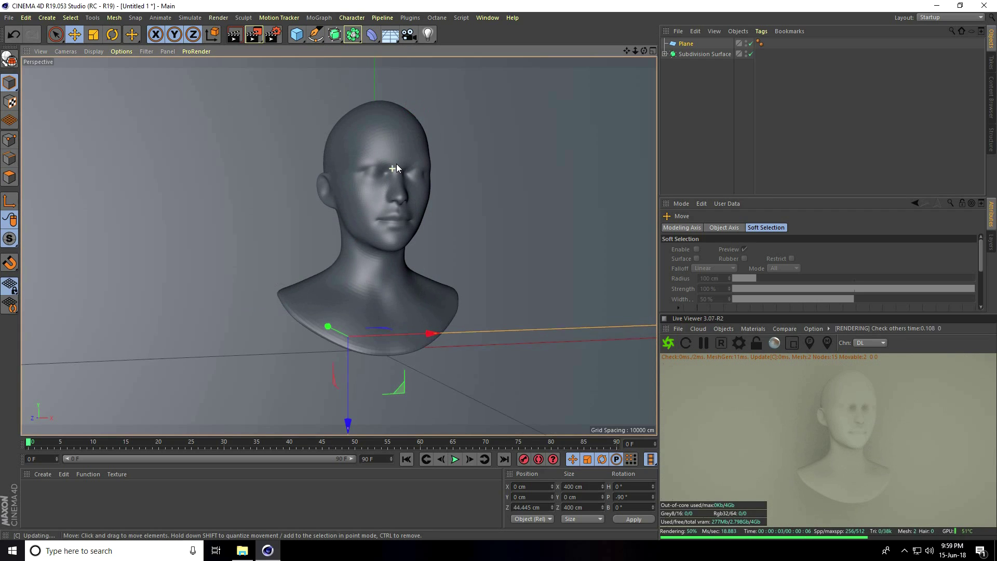
Add an Octane Camera framing the head close up and give it a Protection tag
{"action": "scroll", "coordinate": [398, 163], "scroll_direction": "up", "scroll_amount": 3}
{"action": "left_click_drag", "start_coordinate": [399, 182], "coordinate": [397, 191], "text": "alt"}
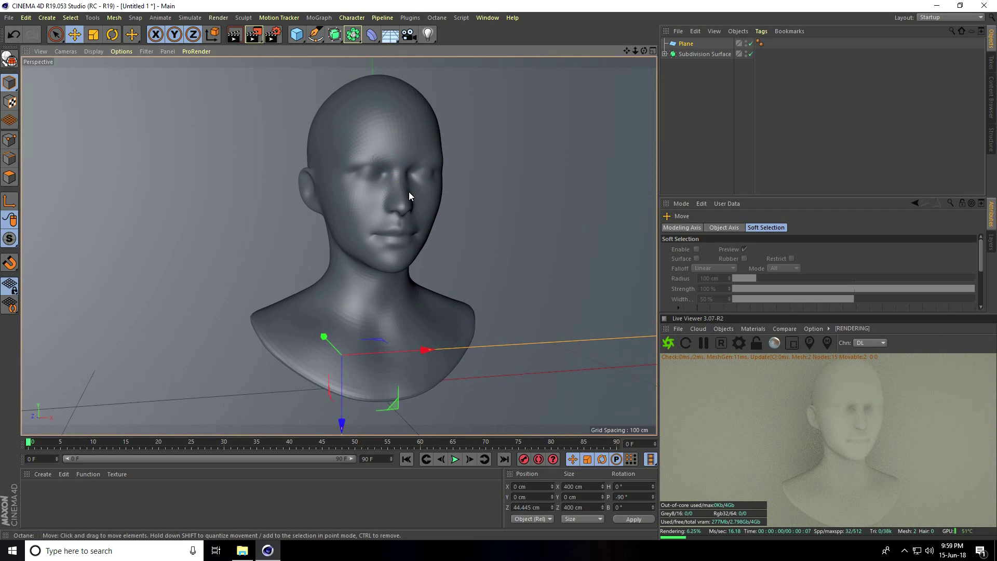
{"action": "left_click", "coordinate": [718, 331]}
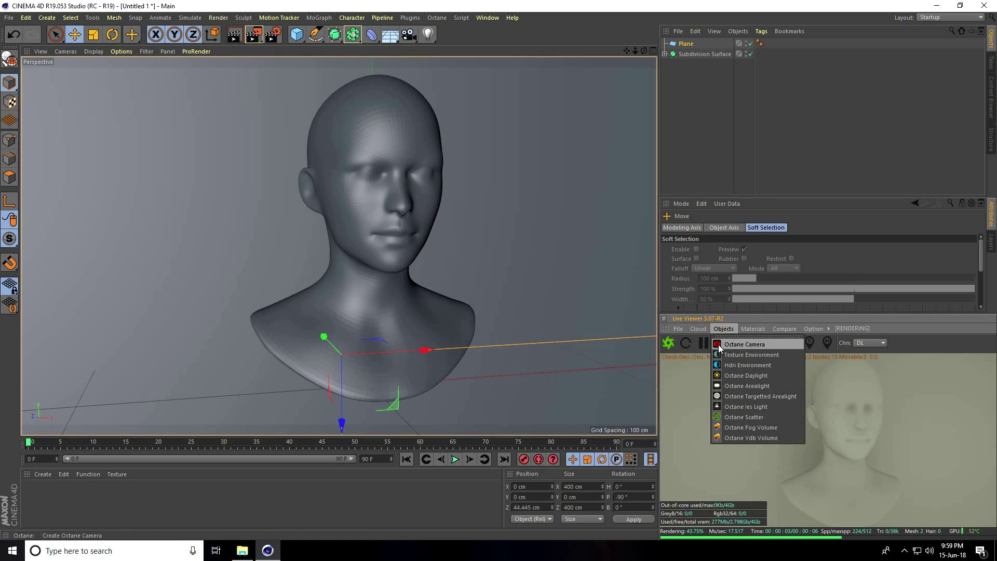
{"action": "left_click", "coordinate": [762, 344]}
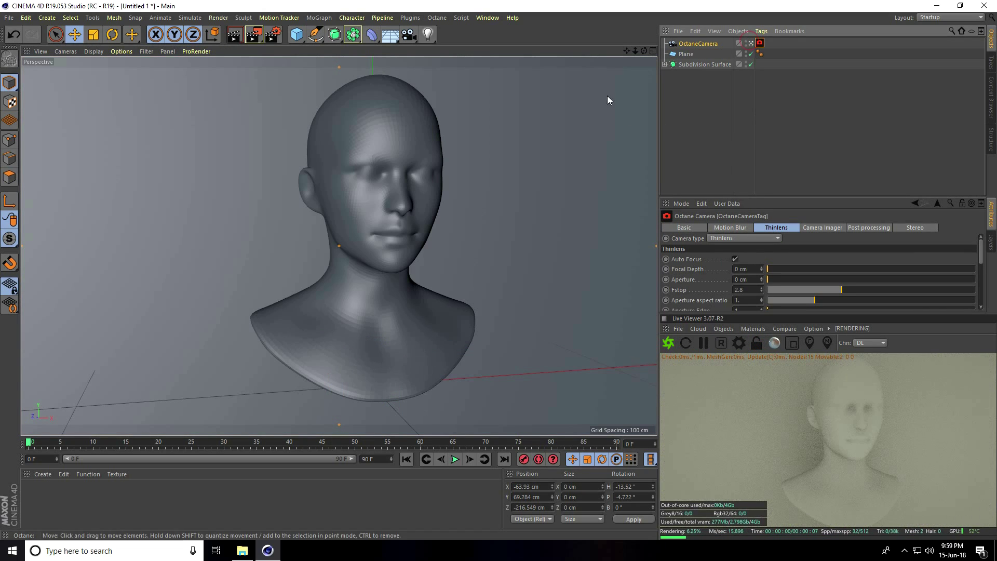
{"action": "scroll", "coordinate": [474, 94], "scroll_direction": "up", "scroll_amount": 3}
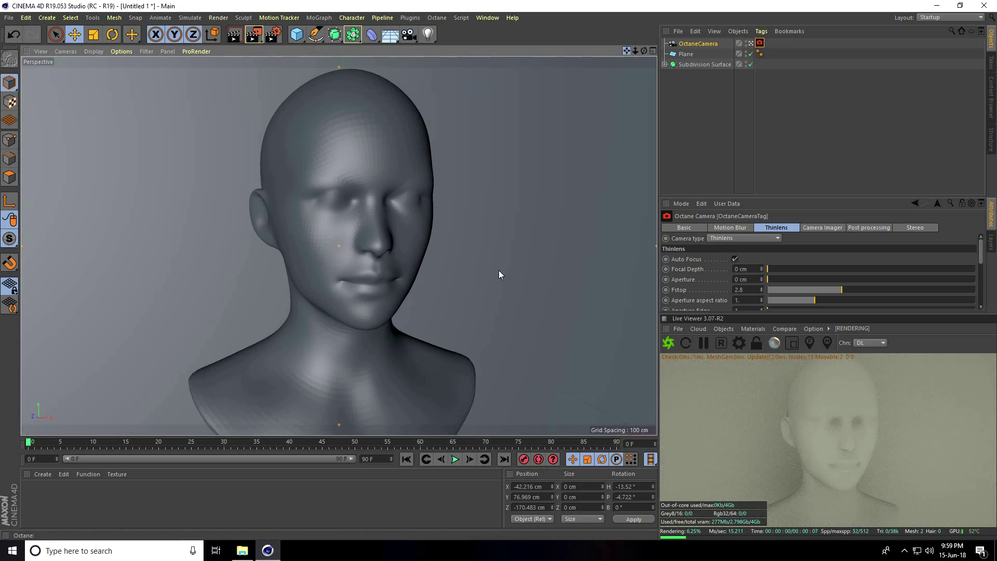
{"action": "middle_click_drag", "start_coordinate": [499, 270], "coordinate": [529, 269], "text": "alt"}
{"action": "left_click_drag", "start_coordinate": [460, 284], "coordinate": [429, 287], "text": "alt"}
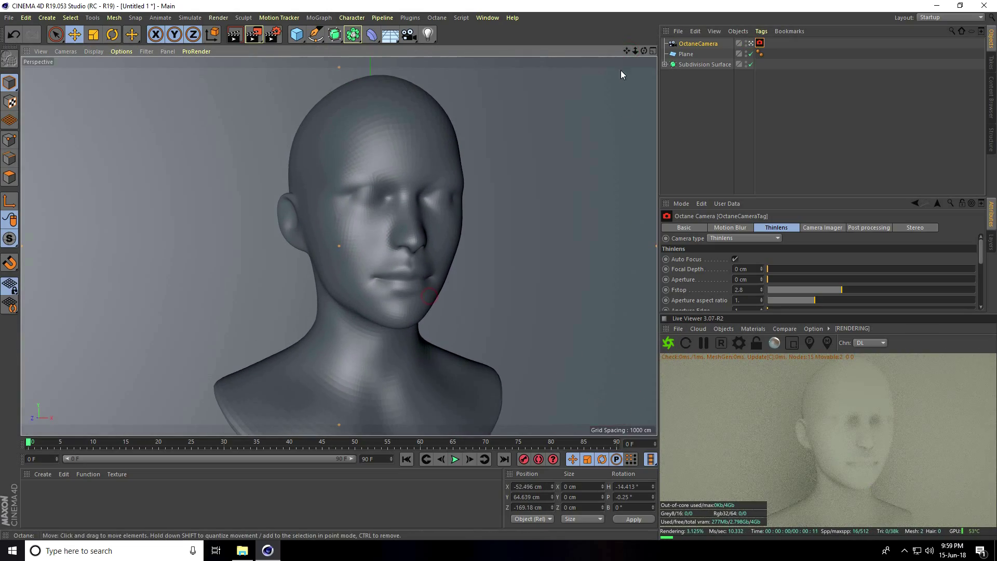
{"action": "left_click_drag", "start_coordinate": [628, 51], "coordinate": [497, 274]}
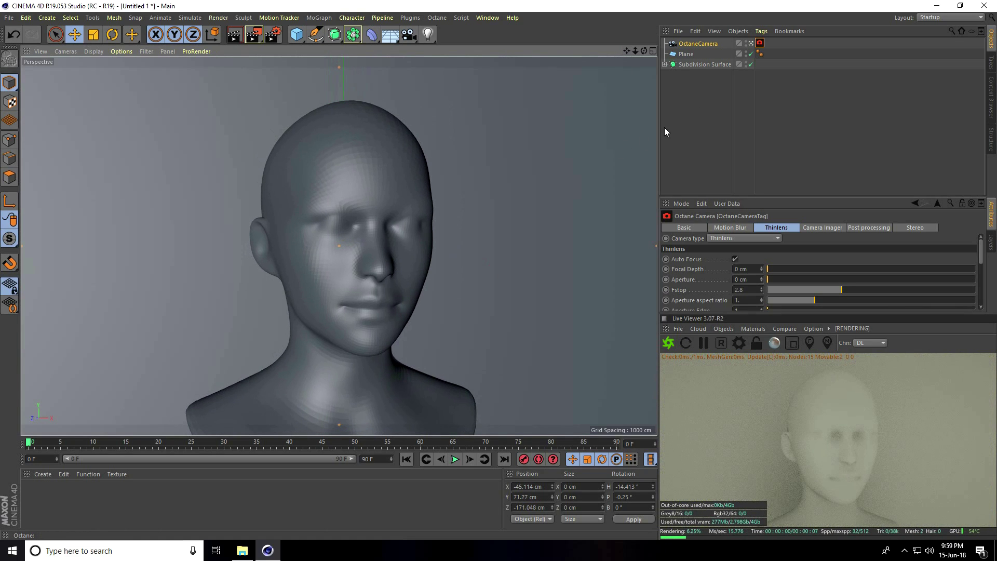
{"action": "right_click", "coordinate": [696, 43]}
{"action": "mouse_move", "coordinate": [732, 48]}
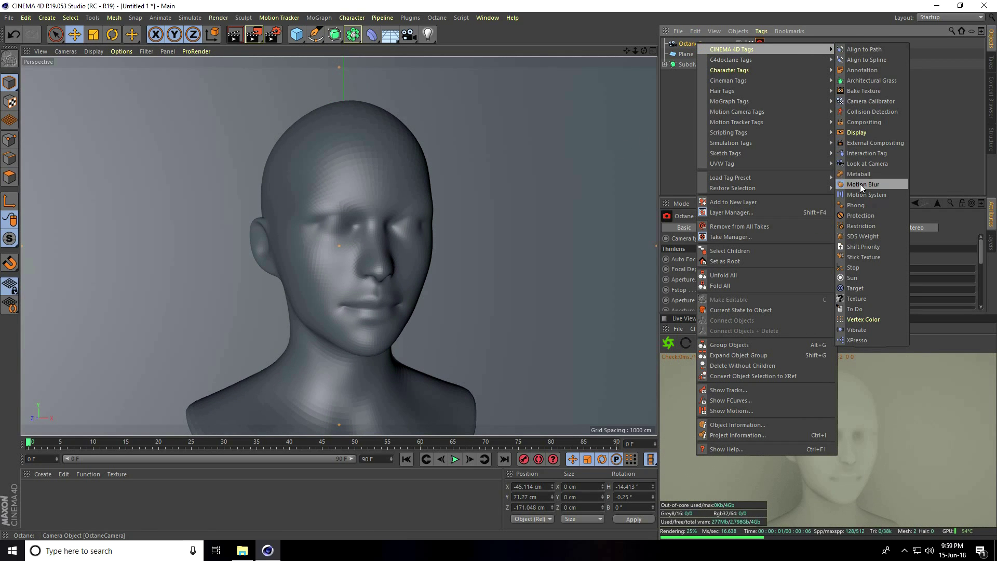
{"action": "left_click", "coordinate": [858, 216]}
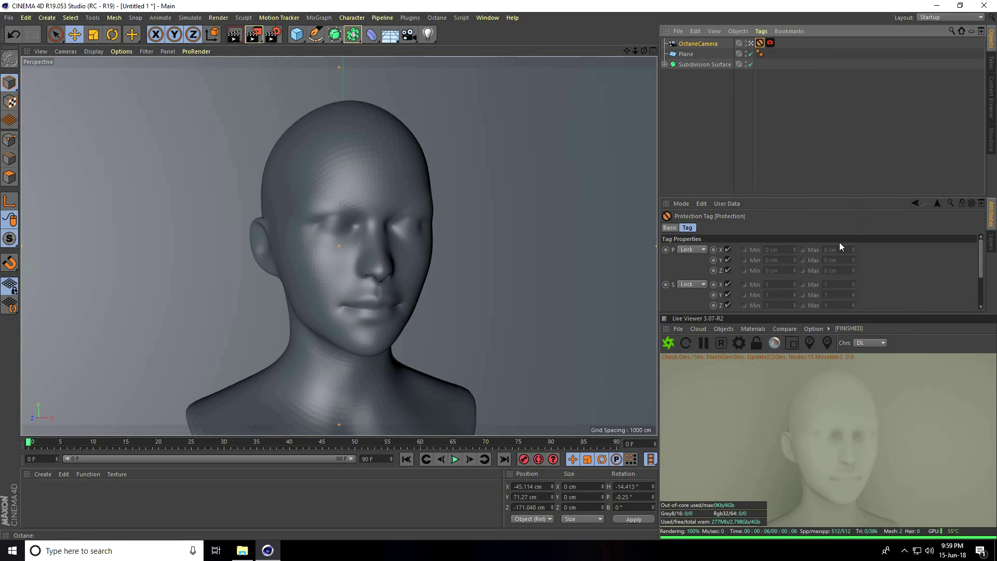
Add an HDRI Environment using BackLight_4K_13 as its texture
{"action": "left_click", "coordinate": [722, 329]}
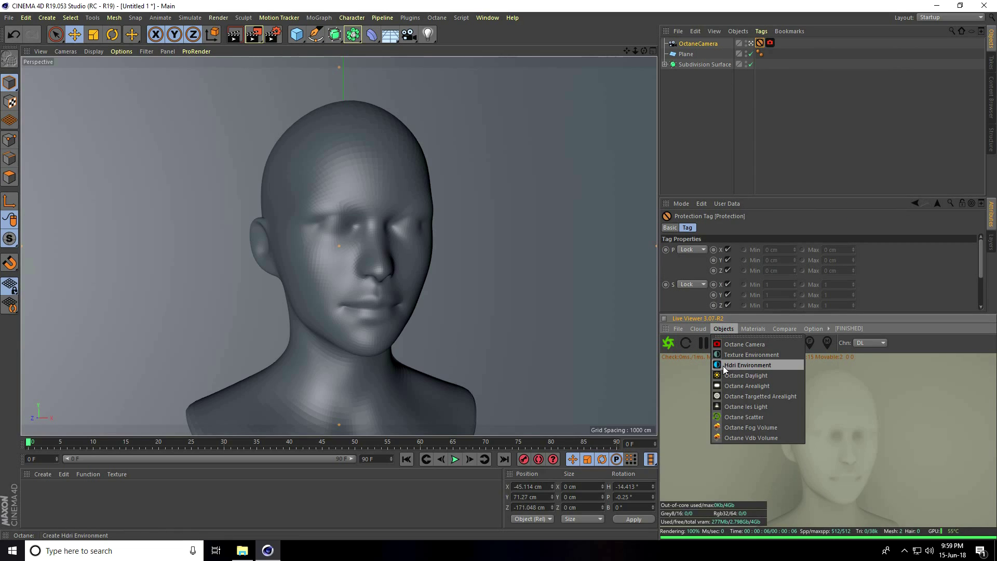
{"action": "left_click", "coordinate": [770, 366]}
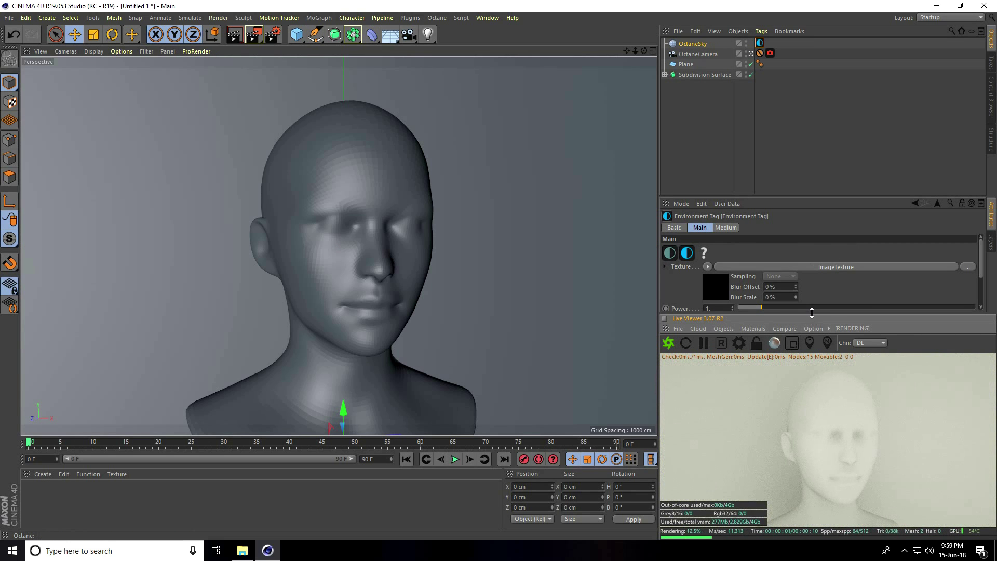
{"action": "left_click_drag", "start_coordinate": [813, 320], "coordinate": [813, 356]}
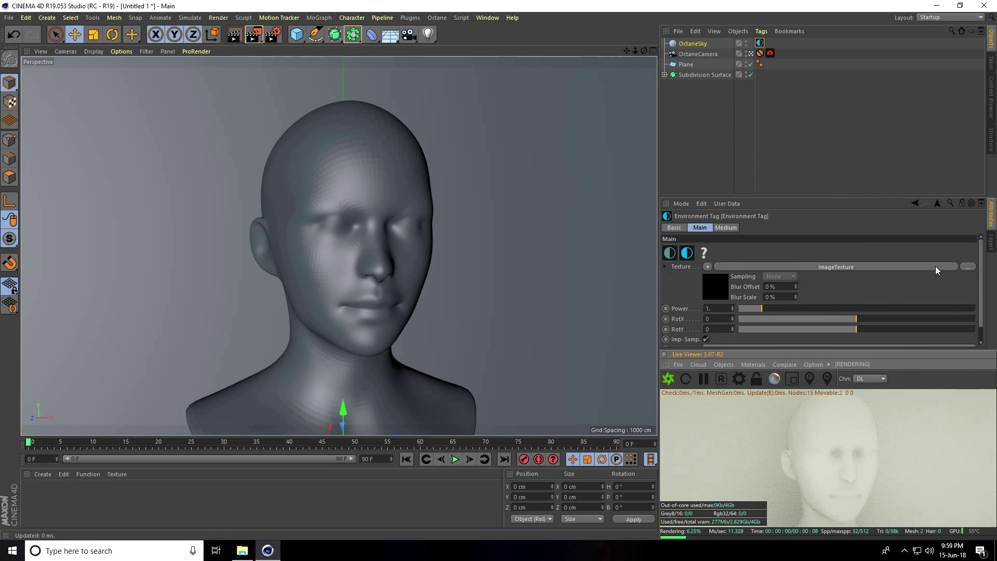
{"action": "left_click", "coordinate": [968, 267]}
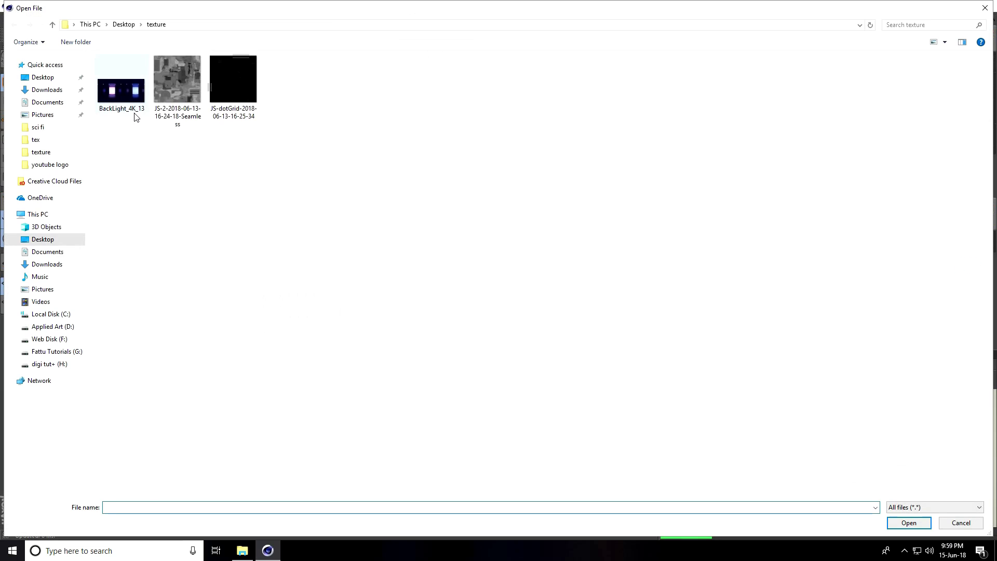
{"action": "left_click", "coordinate": [117, 101]}
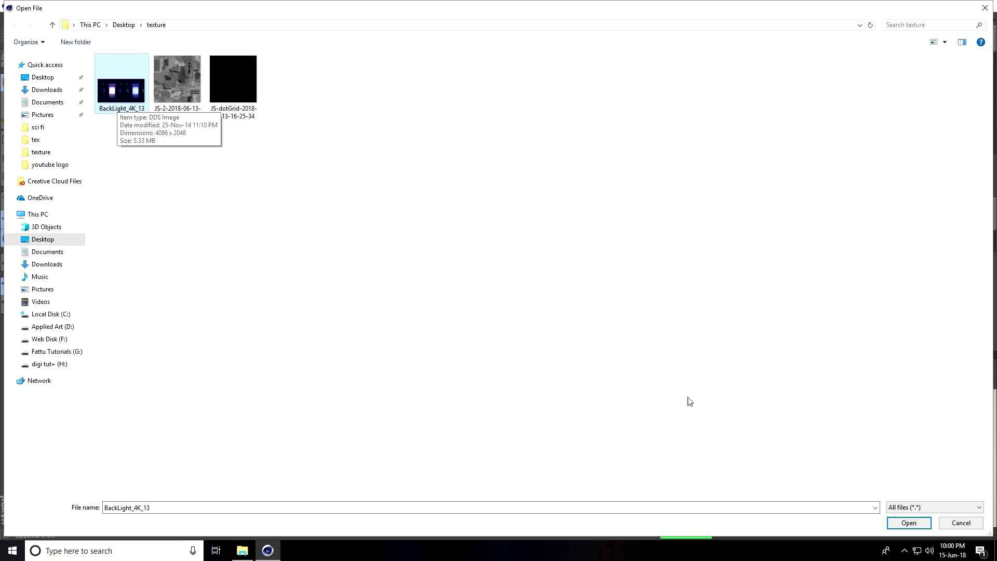
{"action": "left_click", "coordinate": [914, 520]}
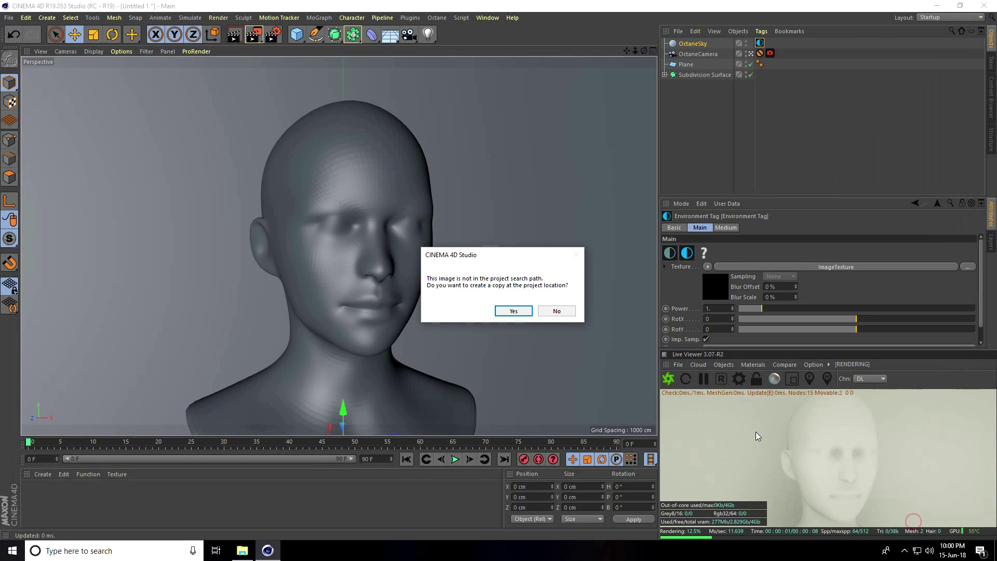
{"action": "left_click", "coordinate": [557, 312]}
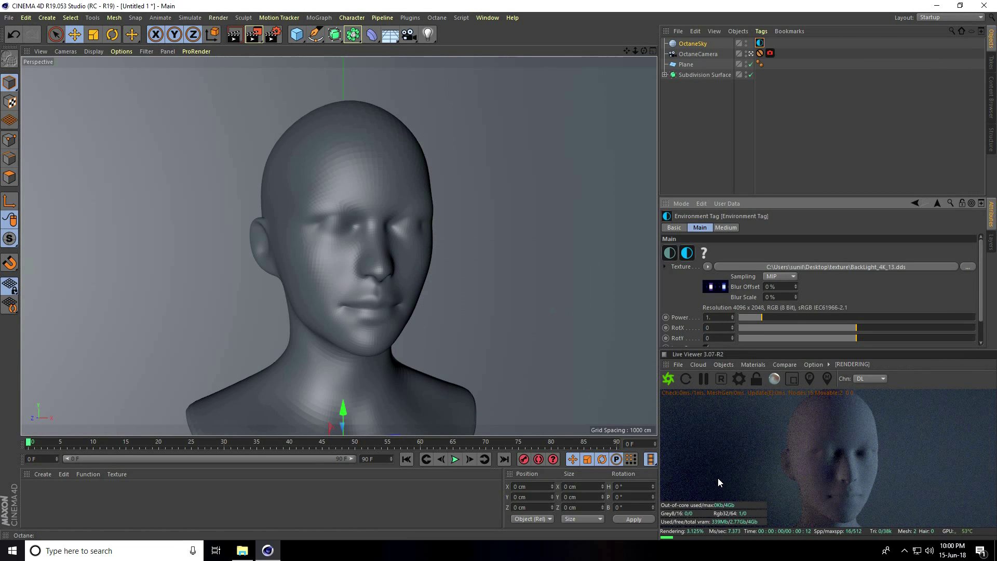
{"action": "left_click_drag", "start_coordinate": [813, 354], "coordinate": [810, 231]}
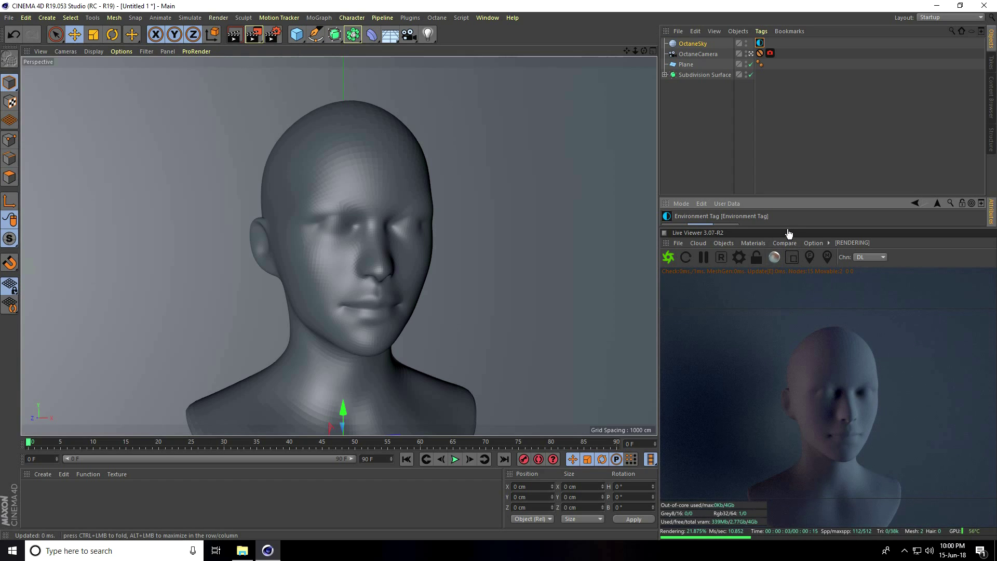
{"action": "left_click_drag", "start_coordinate": [788, 232], "coordinate": [794, 353]}
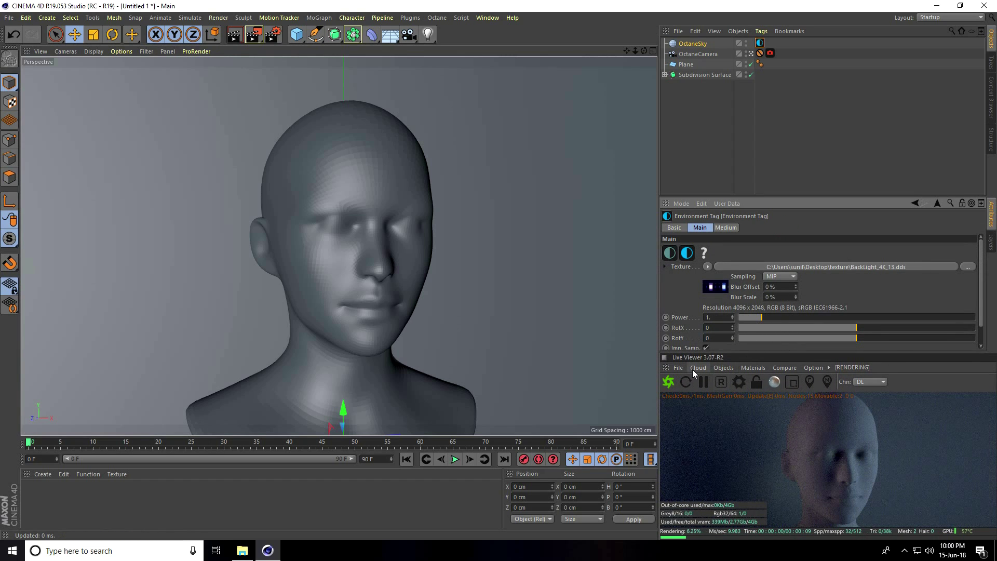
Add an Octane area light in front of the bust, turned to a -40° heading
{"action": "left_click", "coordinate": [730, 369]}
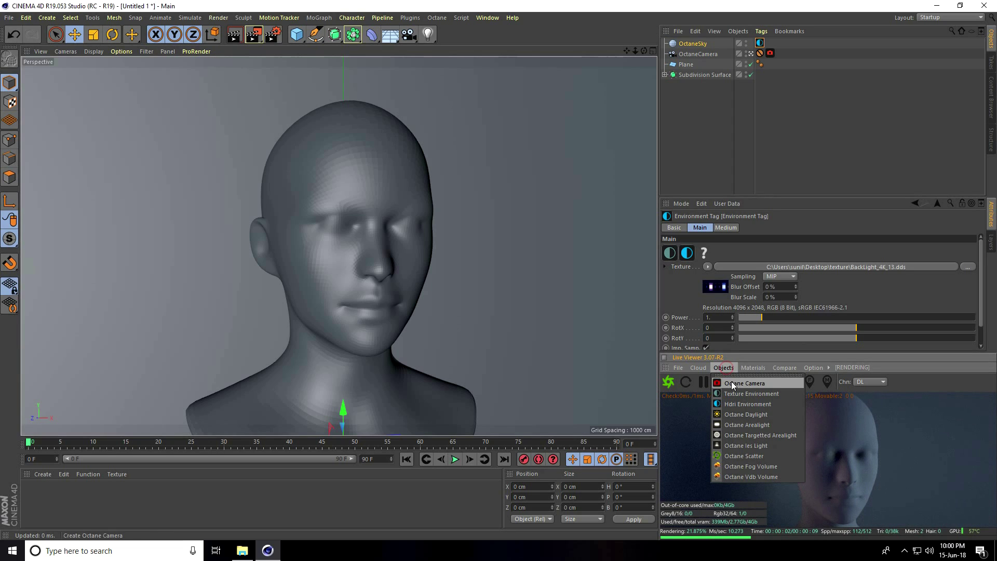
{"action": "left_click", "coordinate": [770, 426]}
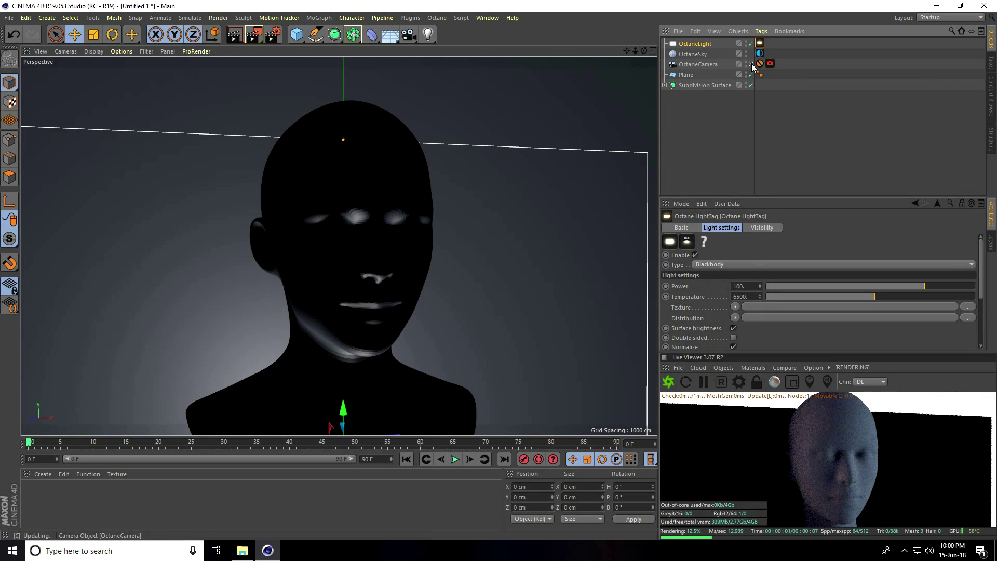
{"action": "scroll", "coordinate": [402, 250], "scroll_direction": "down", "scroll_amount": 2}
{"action": "scroll", "coordinate": [402, 251], "scroll_direction": "down", "scroll_amount": 3}
{"action": "scroll", "coordinate": [338, 280], "scroll_direction": "down", "scroll_amount": 3}
{"action": "scroll", "coordinate": [276, 314], "scroll_direction": "down", "scroll_amount": 2}
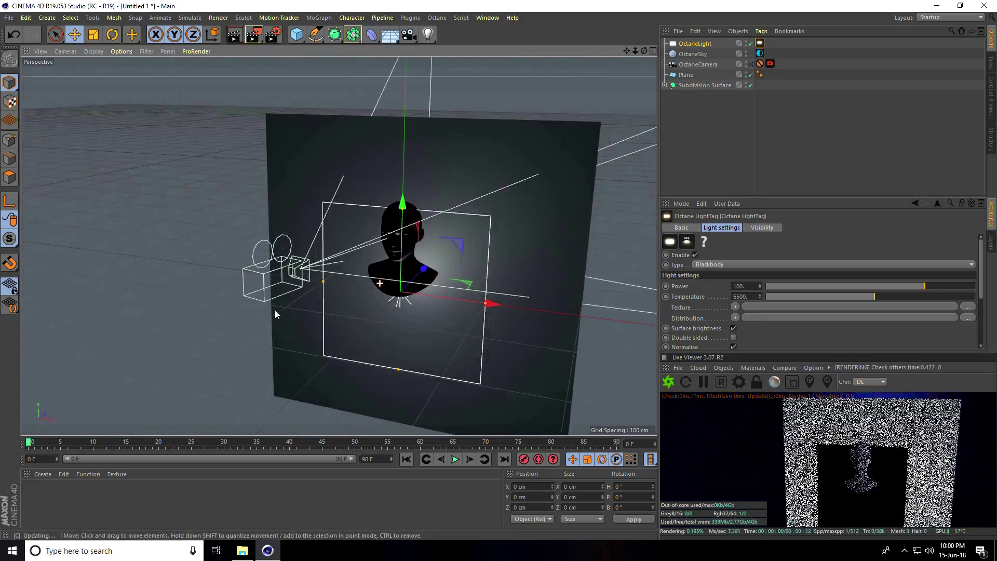
{"action": "left_click_drag", "start_coordinate": [275, 313], "coordinate": [332, 281], "text": "alt"}
{"action": "scroll", "coordinate": [364, 260], "scroll_direction": "down", "scroll_amount": 3}
{"action": "mouse_move", "coordinate": [450, 246]}
{"action": "left_mouse_down"}
{"action": "mouse_move", "coordinate": [324, 301]}
{"action": "mouse_move", "coordinate": [328, 358]}
{"action": "mouse_move", "coordinate": [425, 350]}
{"action": "mouse_move", "coordinate": [410, 366]}
{"action": "left_mouse_up"}
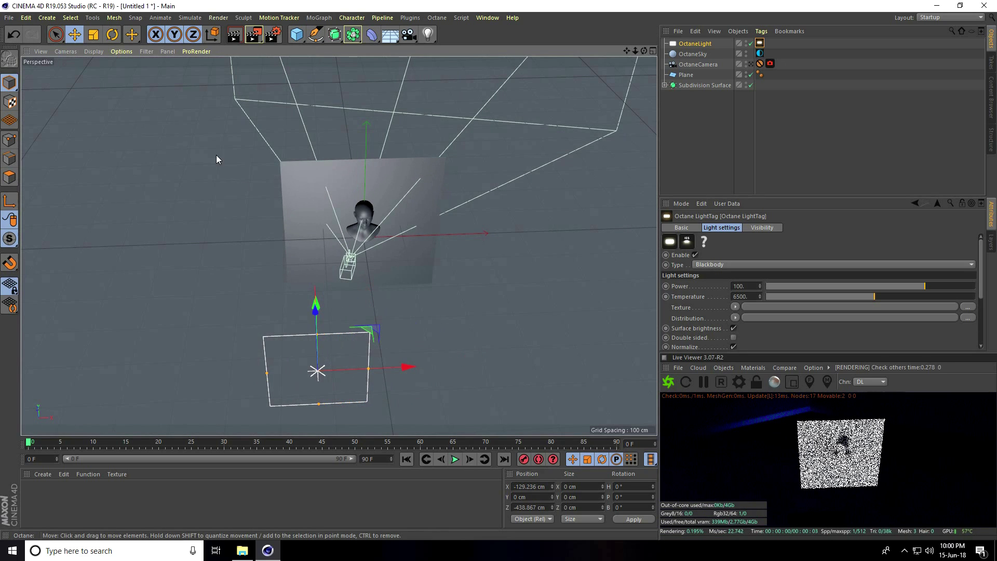
{"action": "left_click", "coordinate": [112, 34]}
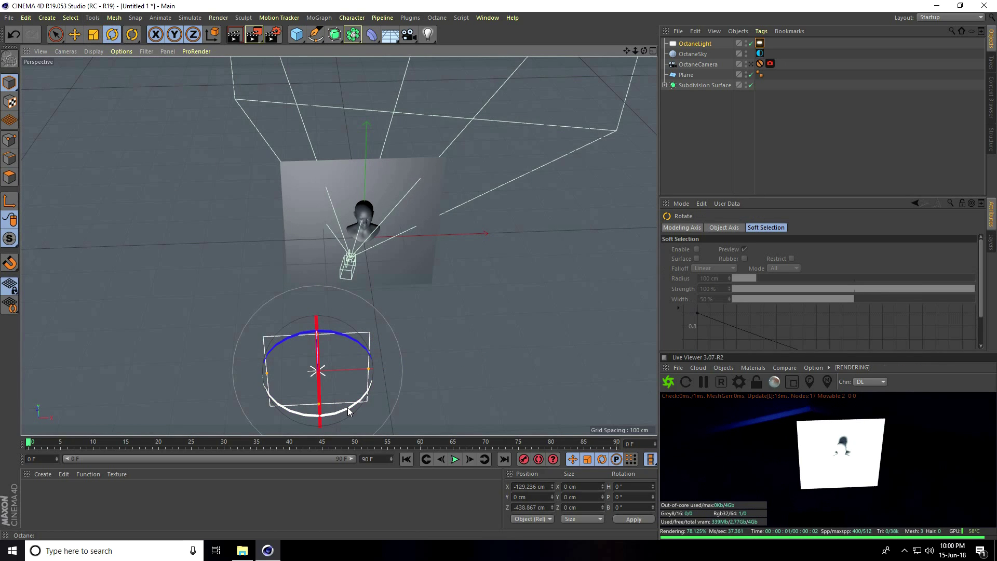
{"action": "left_click_drag", "start_coordinate": [348, 411], "coordinate": [311, 413]}
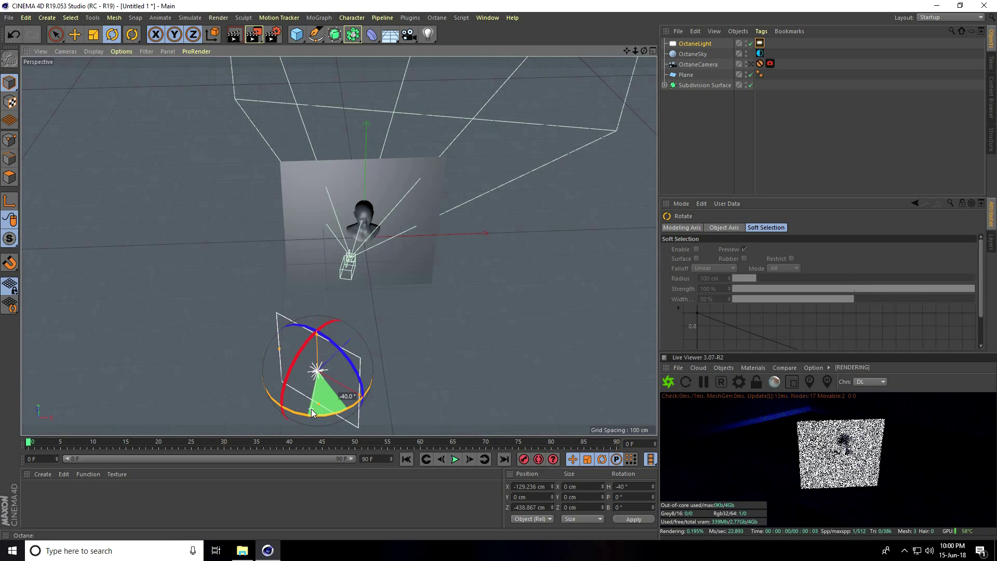
{"action": "left_click", "coordinate": [74, 34]}
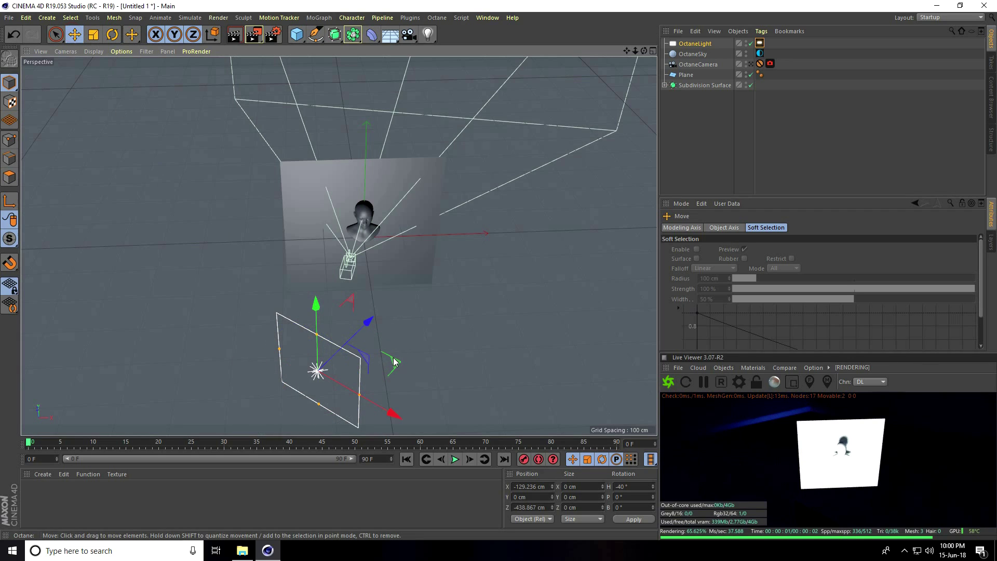
{"action": "left_click_drag", "start_coordinate": [394, 362], "coordinate": [325, 371]}
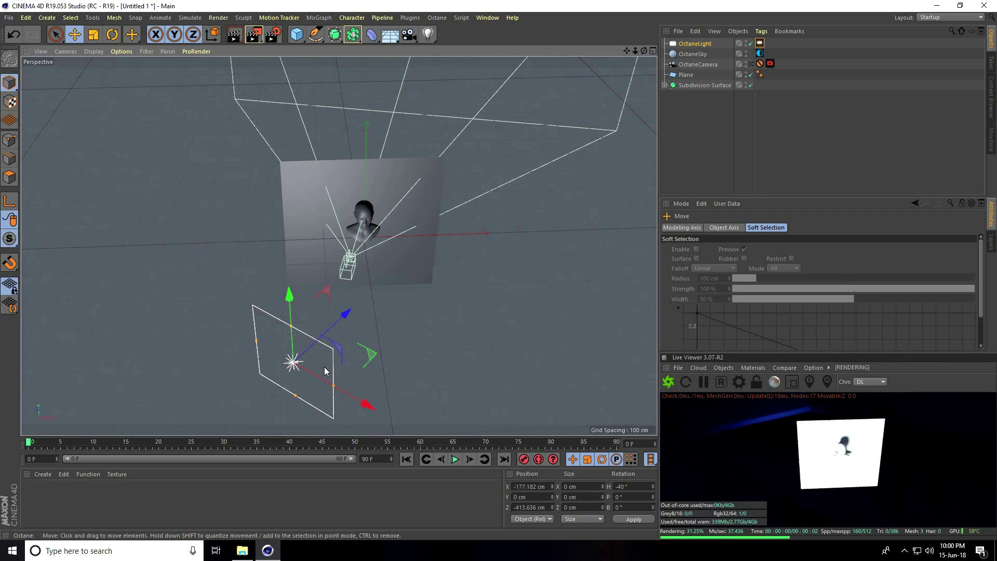
Set the area light's power to 15 and view through the Octane camera
{"action": "left_click", "coordinate": [760, 43]}
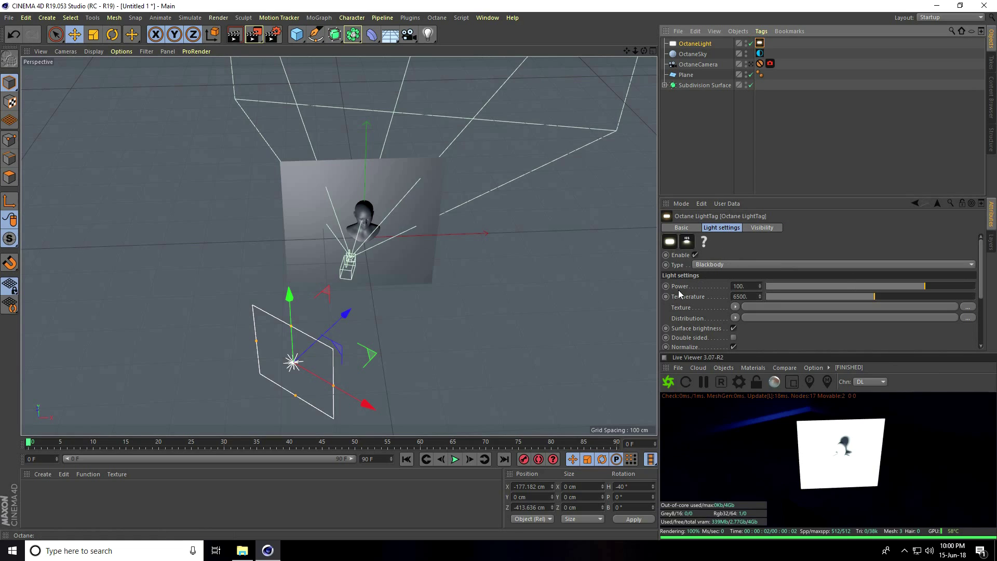
{"action": "left_click", "coordinate": [736, 286]}
{"action": "type", "text": "1"}
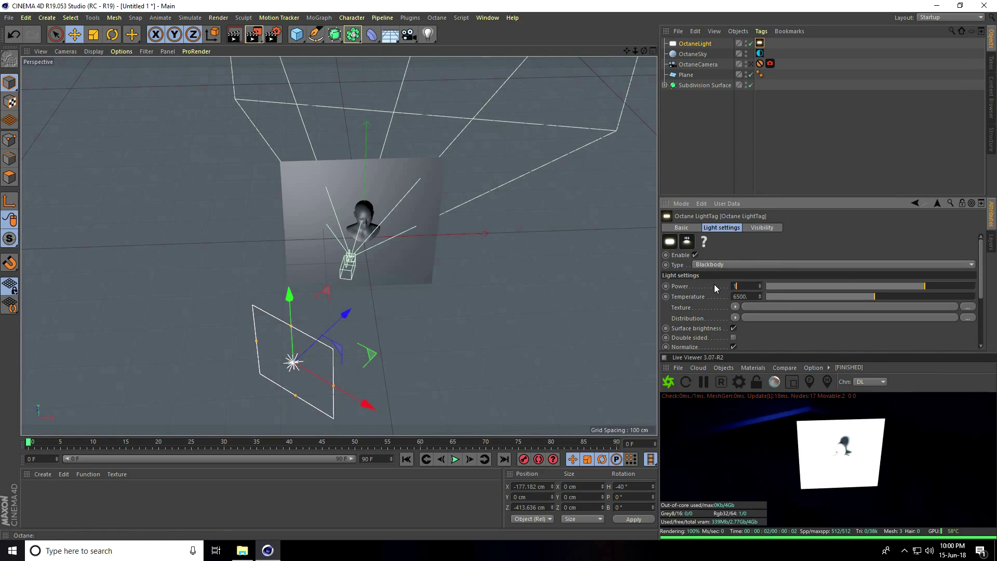
{"action": "type", "text": "5"}
{"action": "key", "text": "Return"}
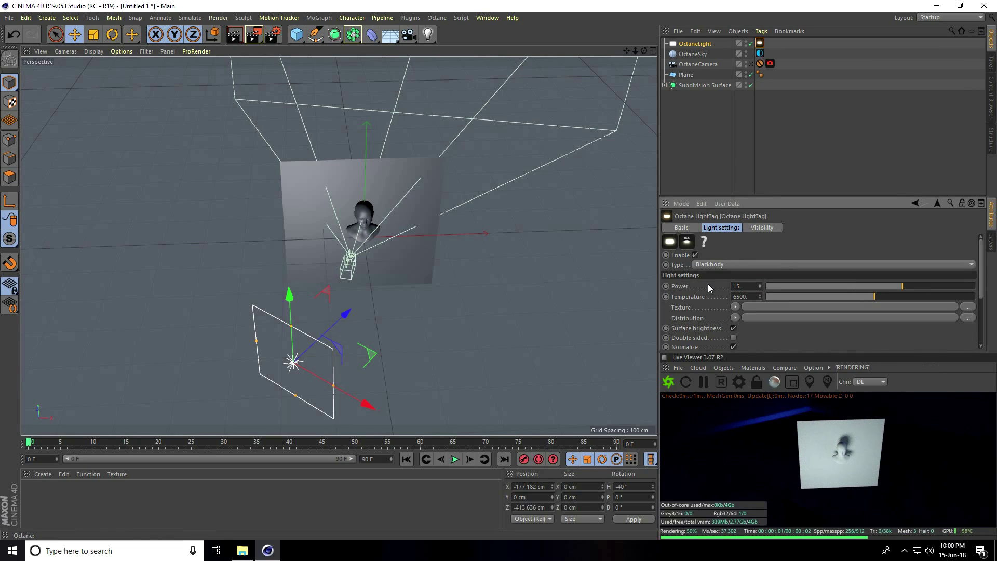
{"action": "left_click", "coordinate": [751, 64]}
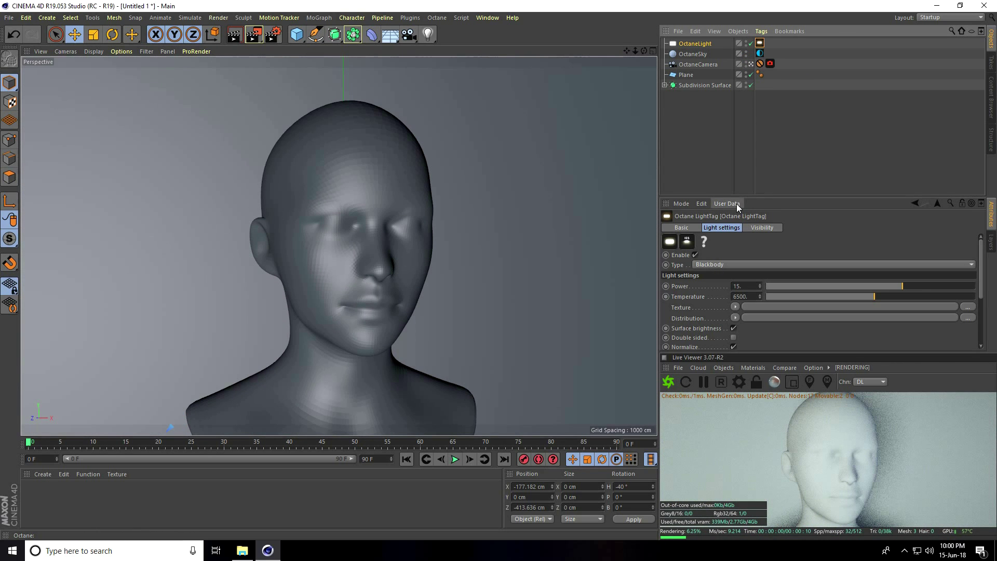
Enable the OctaneCamera's Camera Imager and set its Response to Linear
{"action": "left_click", "coordinate": [771, 64]}
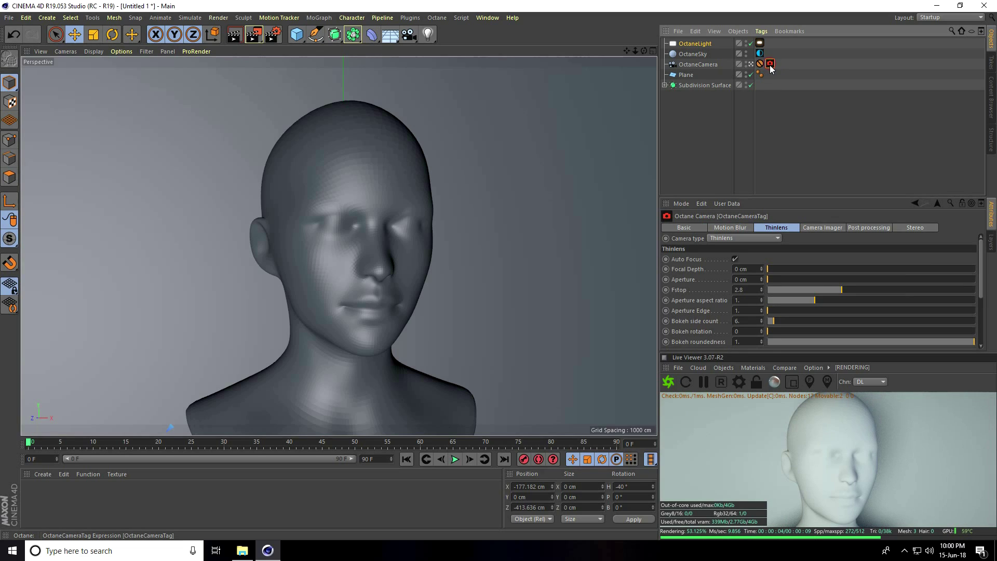
{"action": "left_click", "coordinate": [831, 228]}
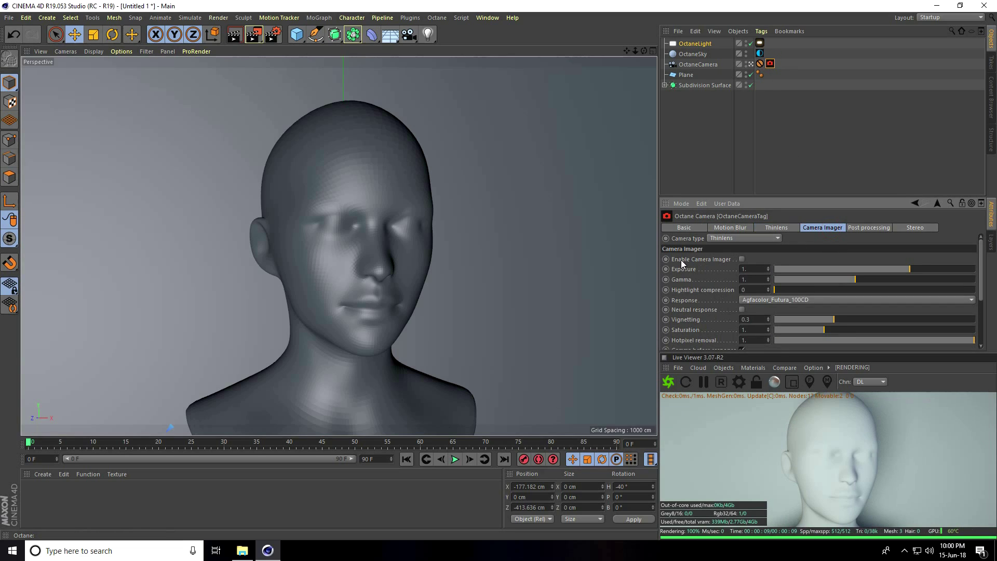
{"action": "left_click", "coordinate": [742, 259]}
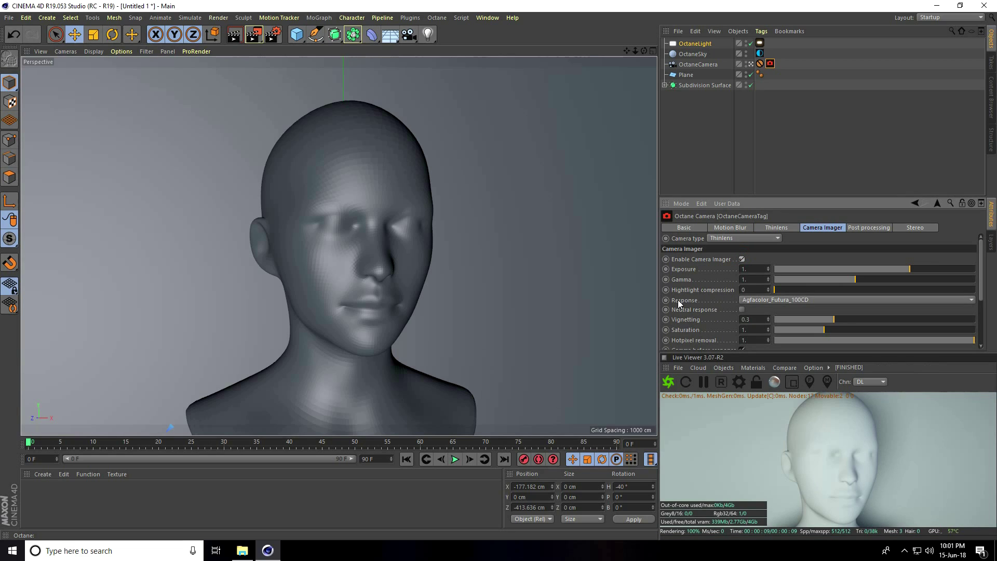
{"action": "left_click", "coordinate": [741, 301]}
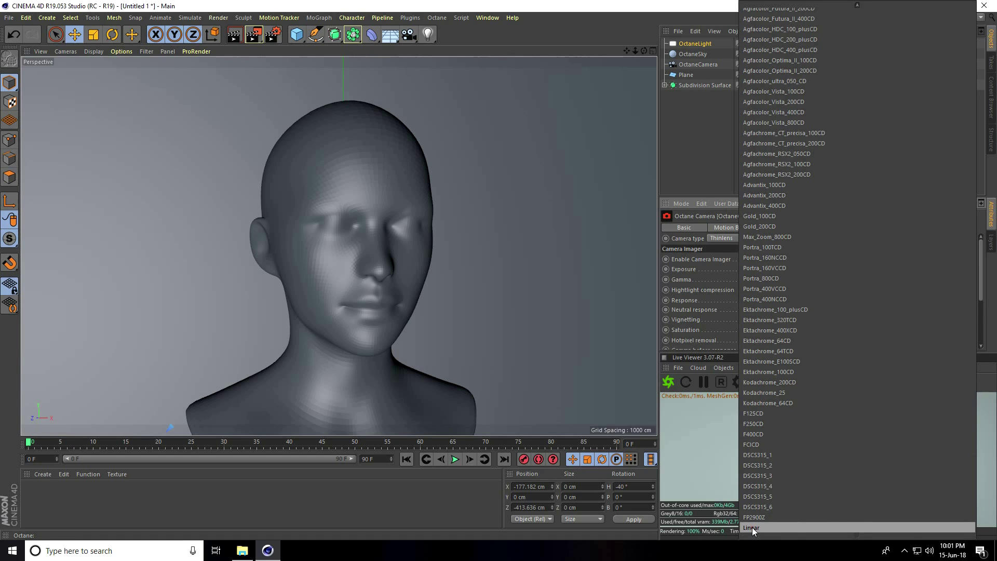
{"action": "left_click", "coordinate": [752, 528]}
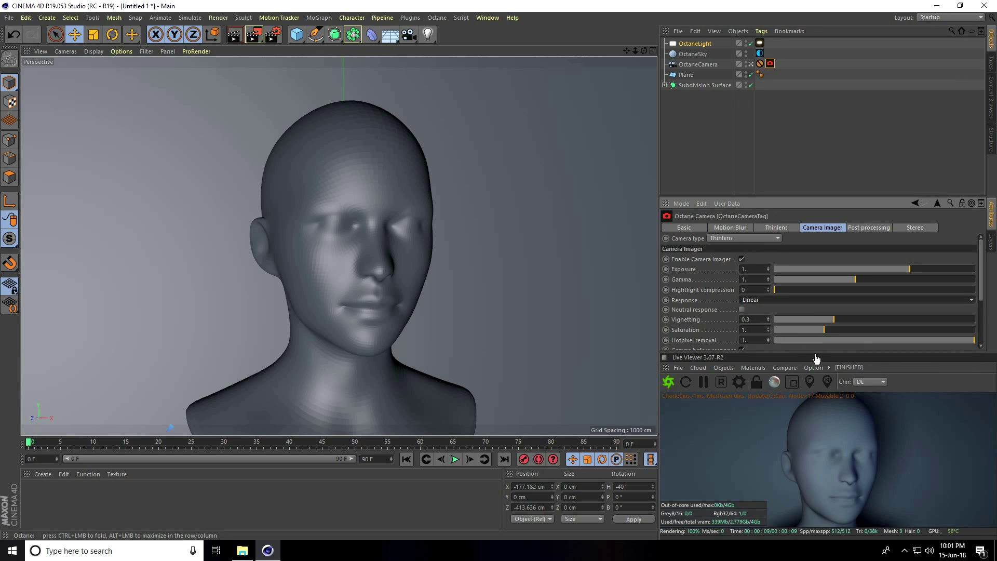
{"action": "left_click_drag", "start_coordinate": [813, 353], "coordinate": [792, 170]}
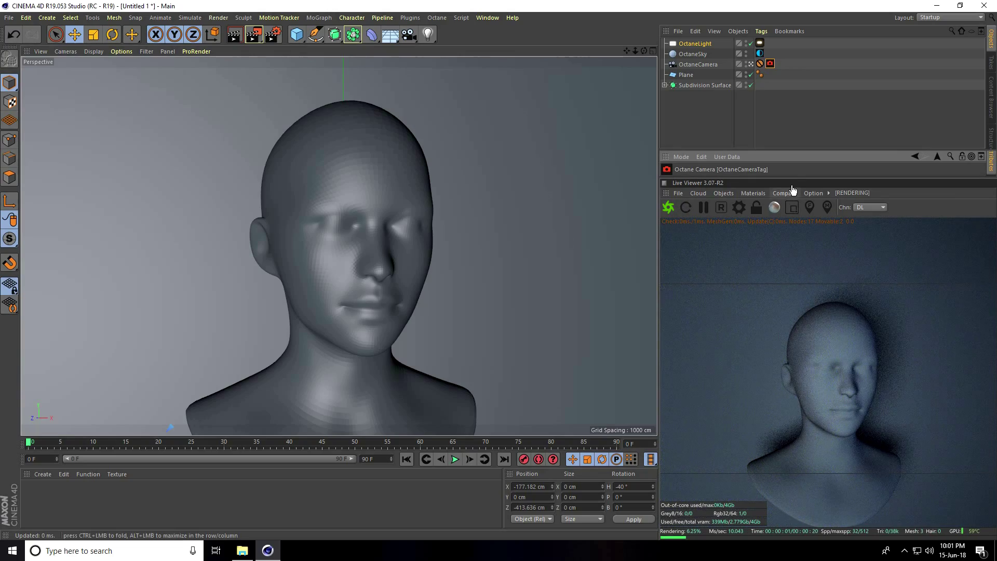
{"action": "left_click_drag", "start_coordinate": [793, 182], "coordinate": [802, 266]}
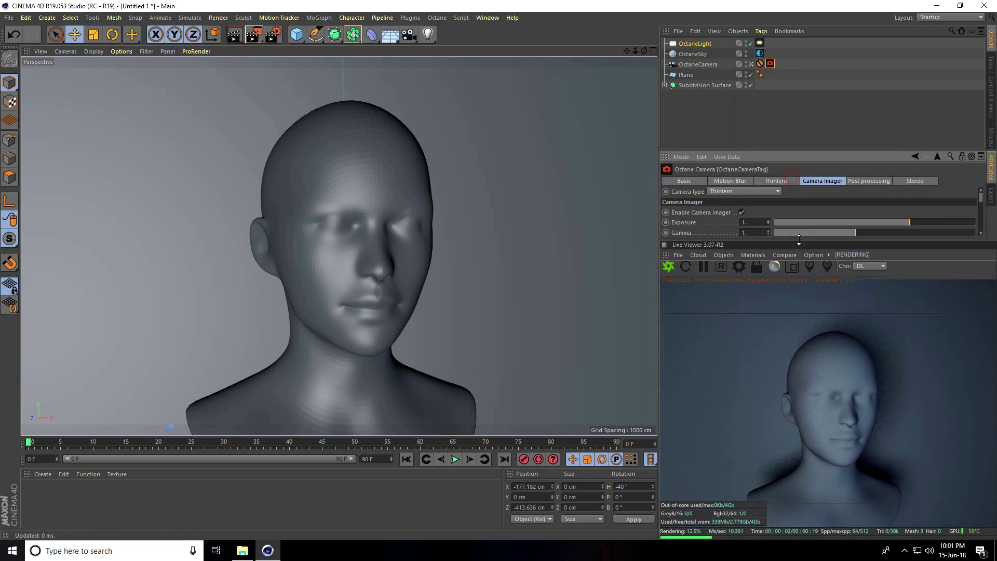
Duplicate the area light and set the copy's heading to 0°
{"action": "scroll", "coordinate": [341, 321], "scroll_direction": "down", "scroll_amount": 10}
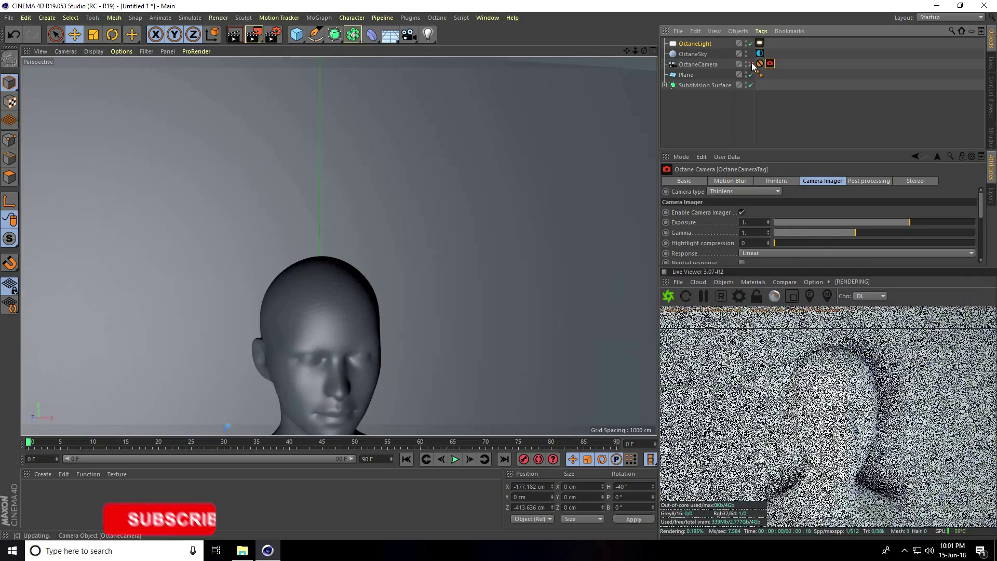
{"action": "left_click", "coordinate": [695, 44]}
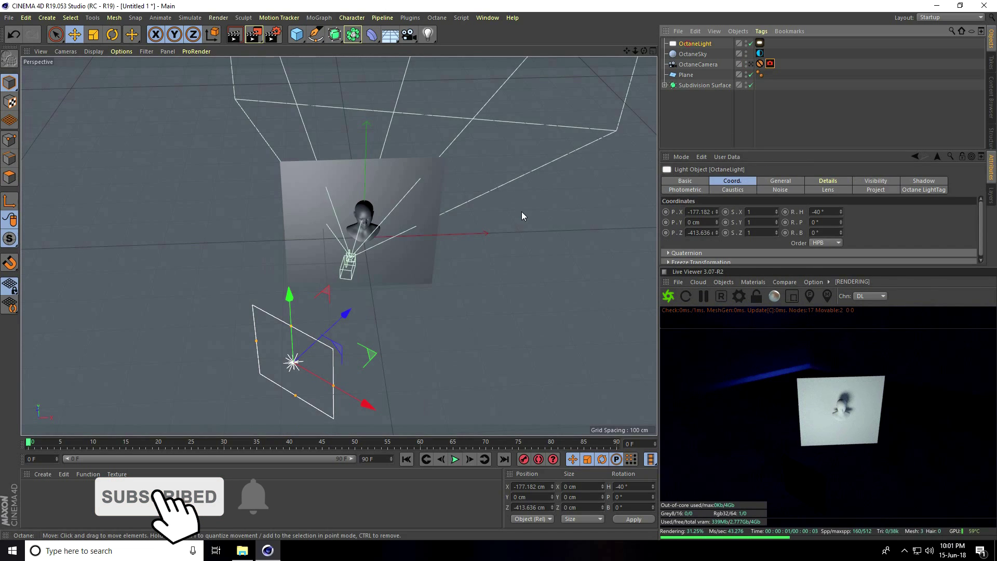
{"action": "key", "text": "ctrl+c"}
{"action": "key", "text": "ctrl+v"}
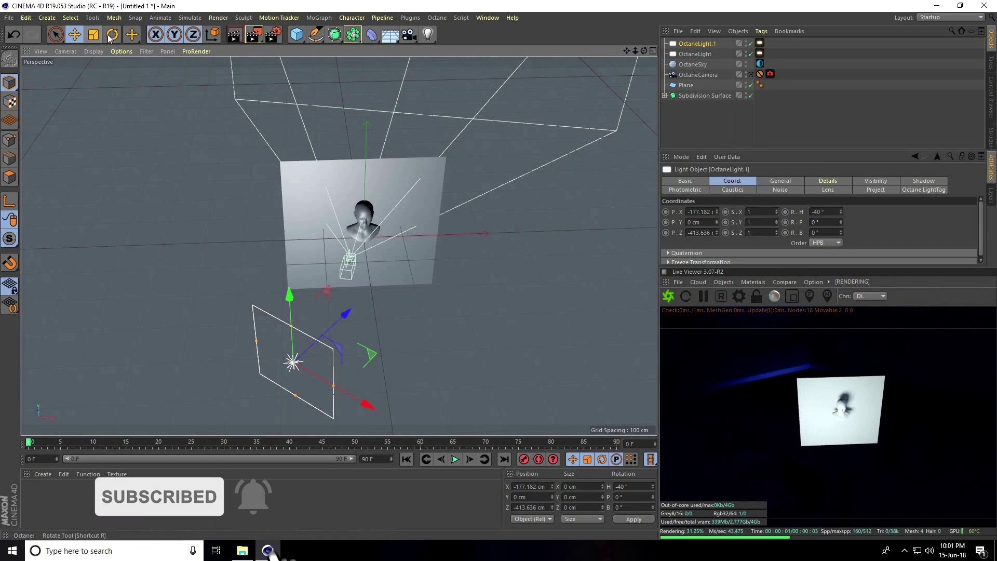
{"action": "key", "text": "r"}
{"action": "left_click_drag", "start_coordinate": [297, 406], "coordinate": [289, 360]}
{"action": "double_click", "coordinate": [626, 485]}
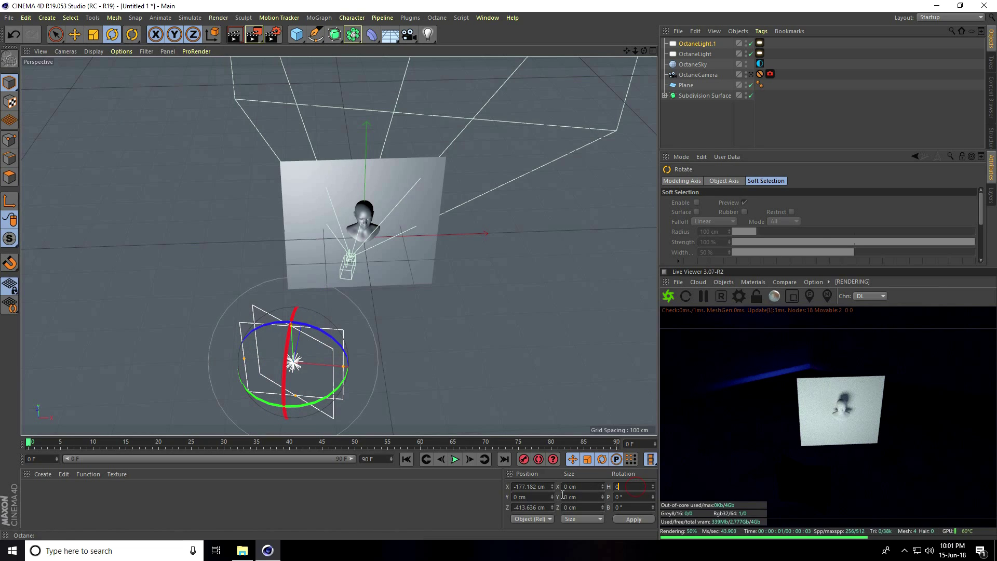
{"action": "type", "text": "0"}
{"action": "key", "text": "Return"}
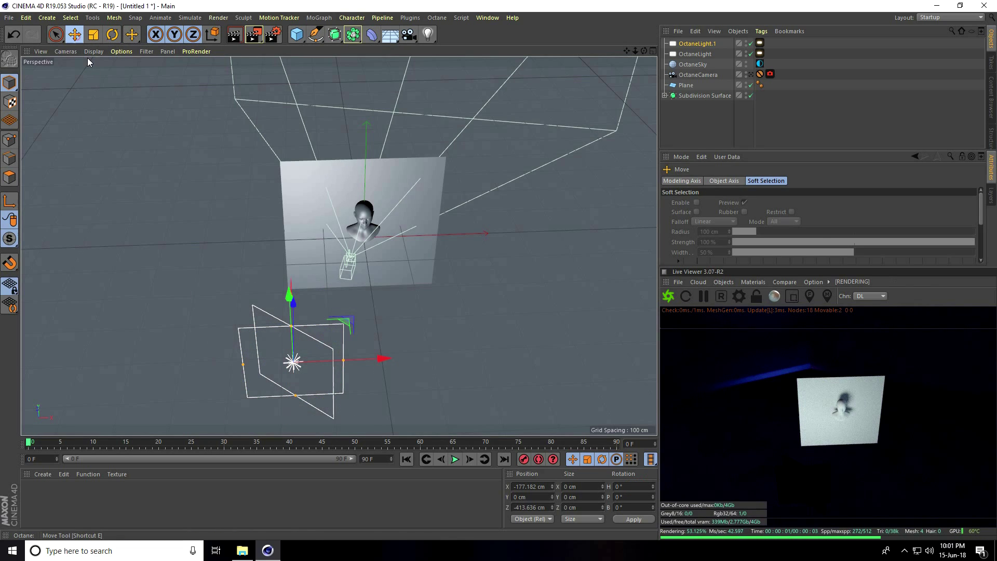
Place the copied light beside the bust facing it, with temperature 12000
{"action": "key", "text": "e"}
{"action": "left_click_drag", "start_coordinate": [302, 346], "coordinate": [276, 348], "text": "alt"}
{"action": "mouse_move", "coordinate": [278, 289]}
{"action": "left_mouse_down"}
{"action": "mouse_move", "coordinate": [365, 198]}
{"action": "mouse_move", "coordinate": [327, 230]}
{"action": "mouse_move", "coordinate": [304, 232]}
{"action": "left_mouse_up"}
{"action": "key", "text": "r"}
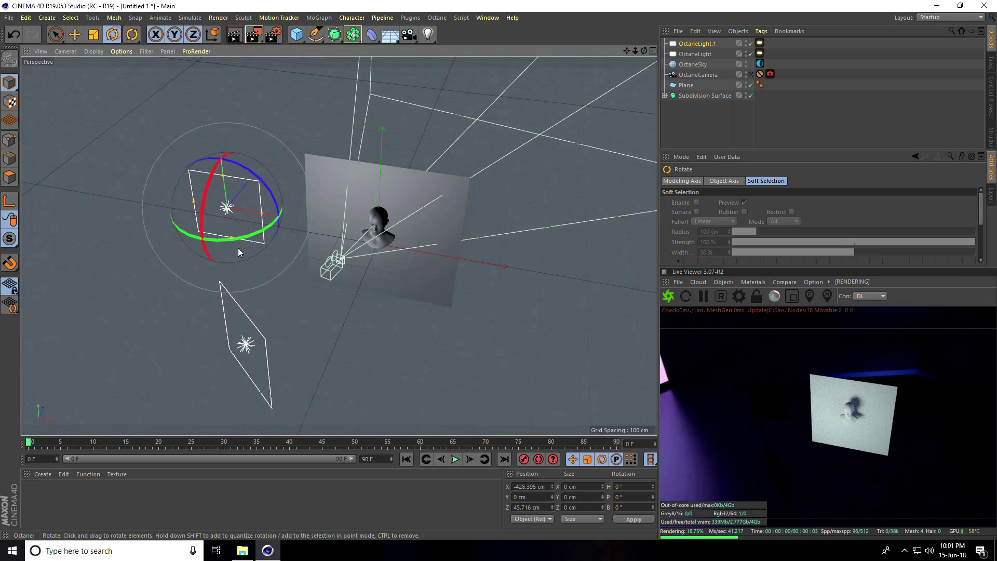
{"action": "left_click_drag", "start_coordinate": [245, 238], "coordinate": [114, 232]}
{"action": "left_click", "coordinate": [73, 34]}
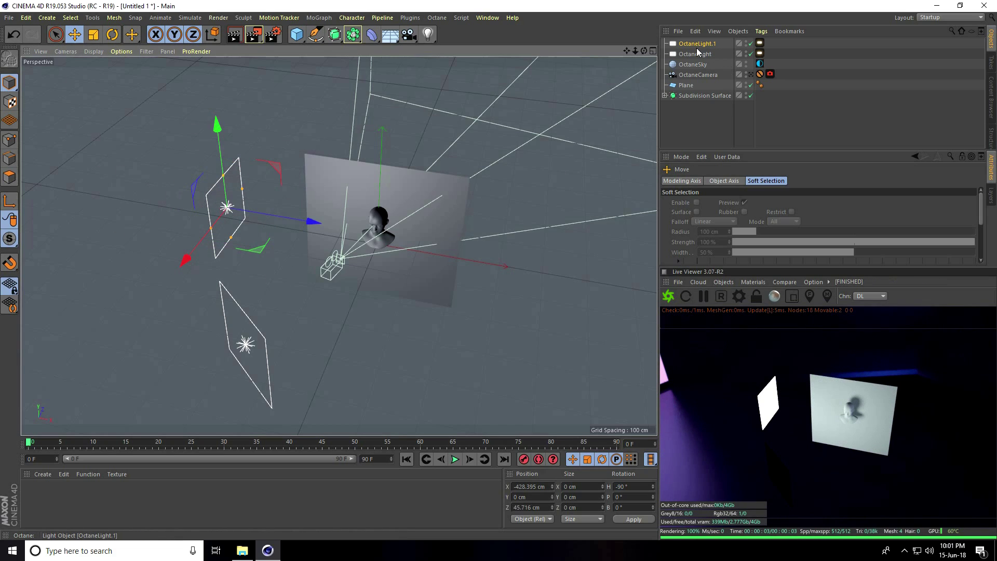
{"action": "left_click", "coordinate": [760, 43]}
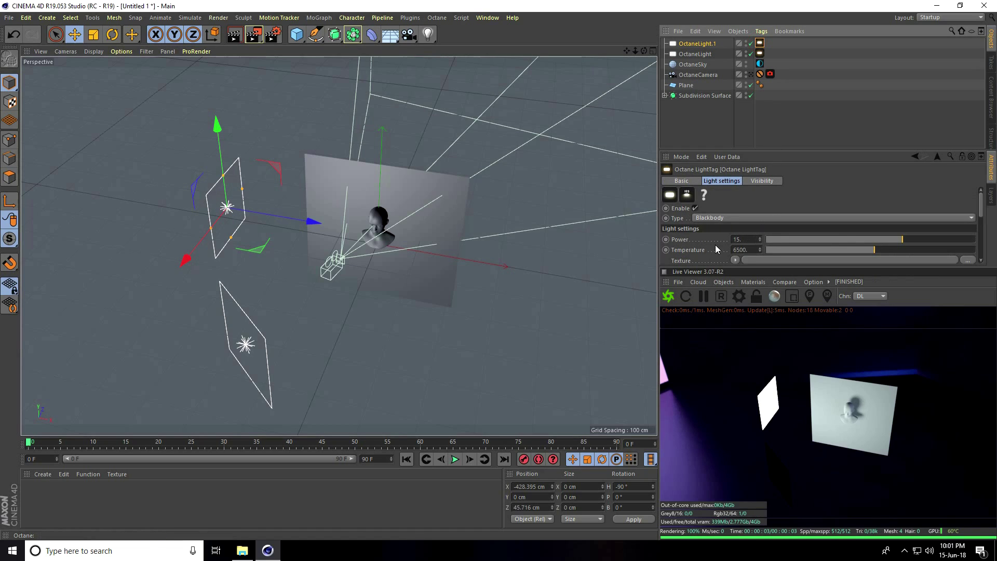
{"action": "left_click_drag", "start_coordinate": [873, 250], "coordinate": [976, 250]}
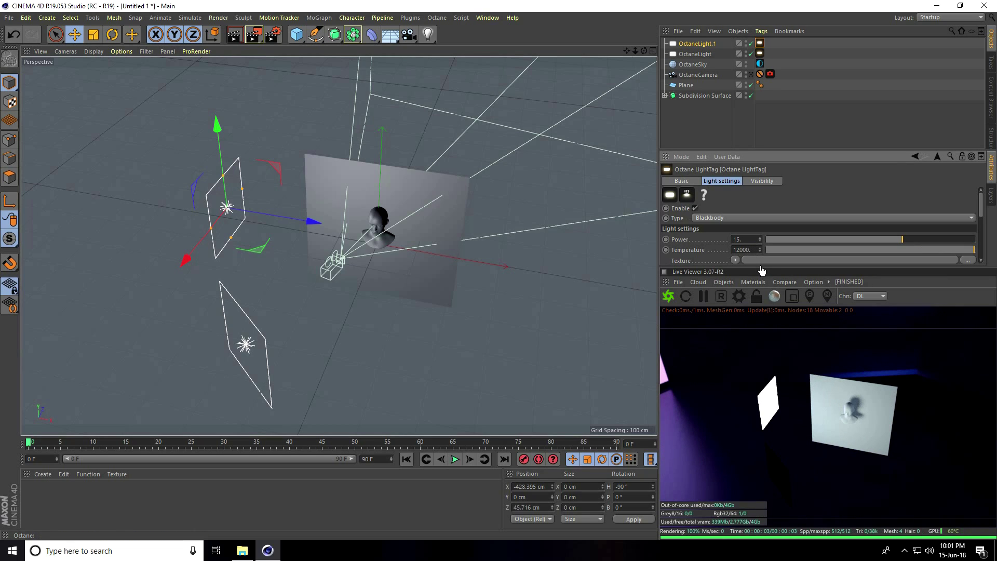
{"action": "mouse_move", "coordinate": [764, 267]}
{"action": "left_mouse_down"}
{"action": "mouse_move", "coordinate": [766, 359]}
{"action": "mouse_move", "coordinate": [766, 319]}
{"action": "left_mouse_up"}
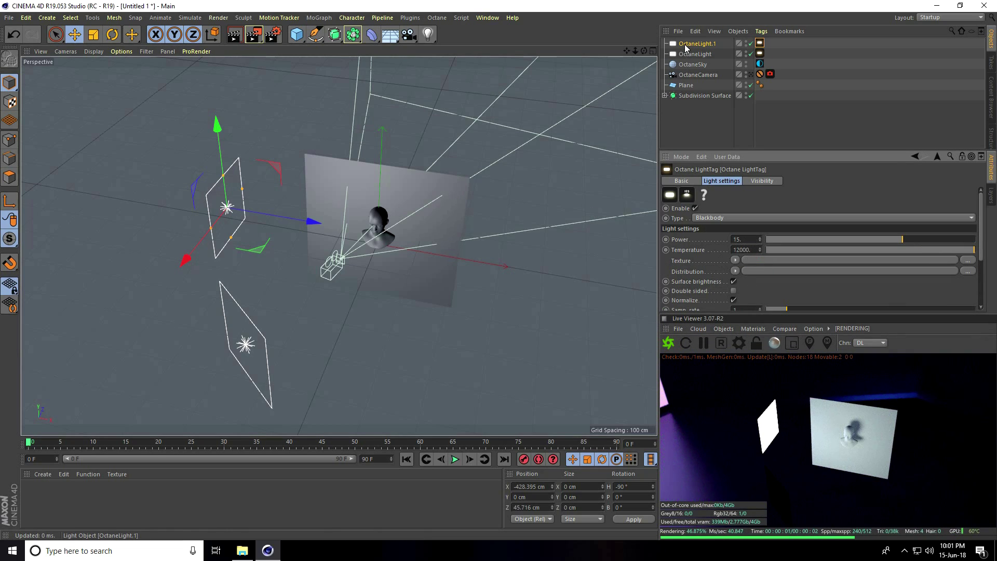
Duplicate the light onto the bust's opposite side, turned to face it
{"action": "left_click", "coordinate": [232, 213], "text": "ctrl"}
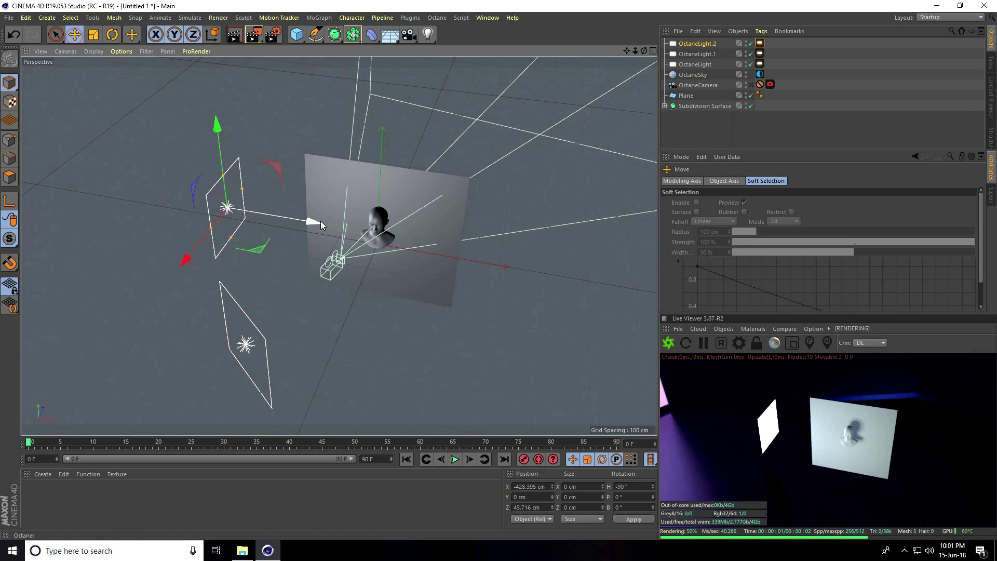
{"action": "left_click_drag", "start_coordinate": [314, 222], "coordinate": [634, 283]}
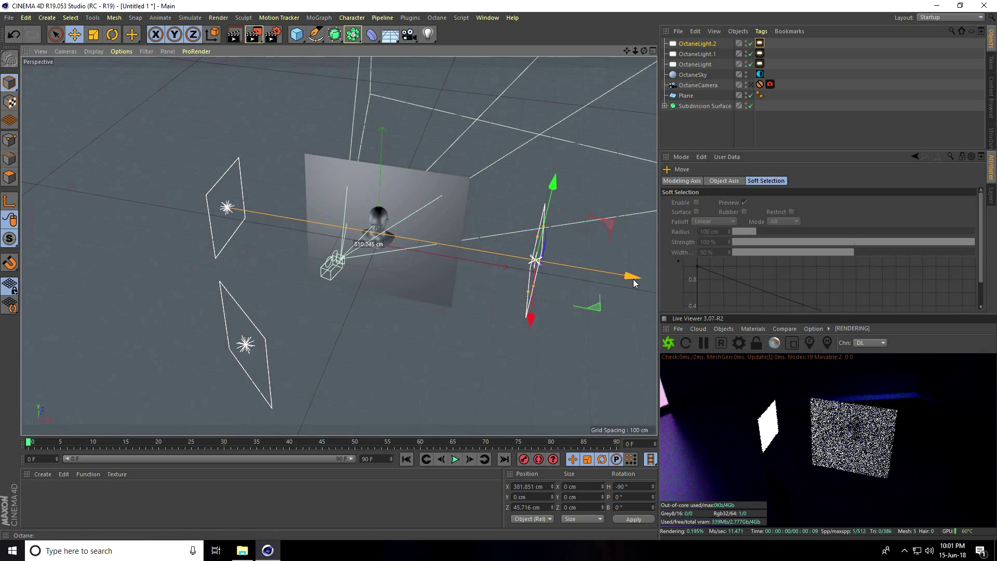
{"action": "key", "text": "r"}
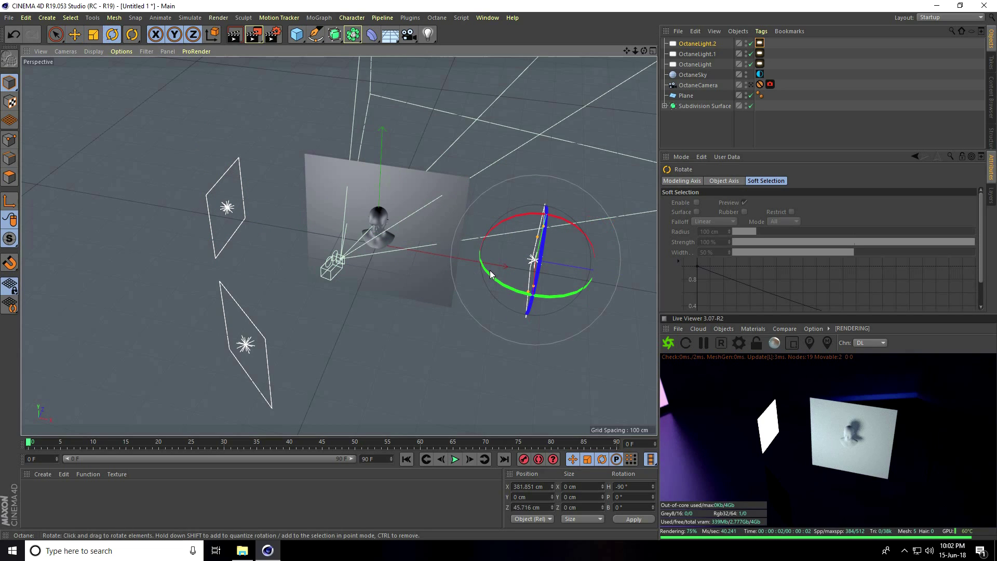
{"action": "left_click_drag", "start_coordinate": [490, 274], "coordinate": [598, 250]}
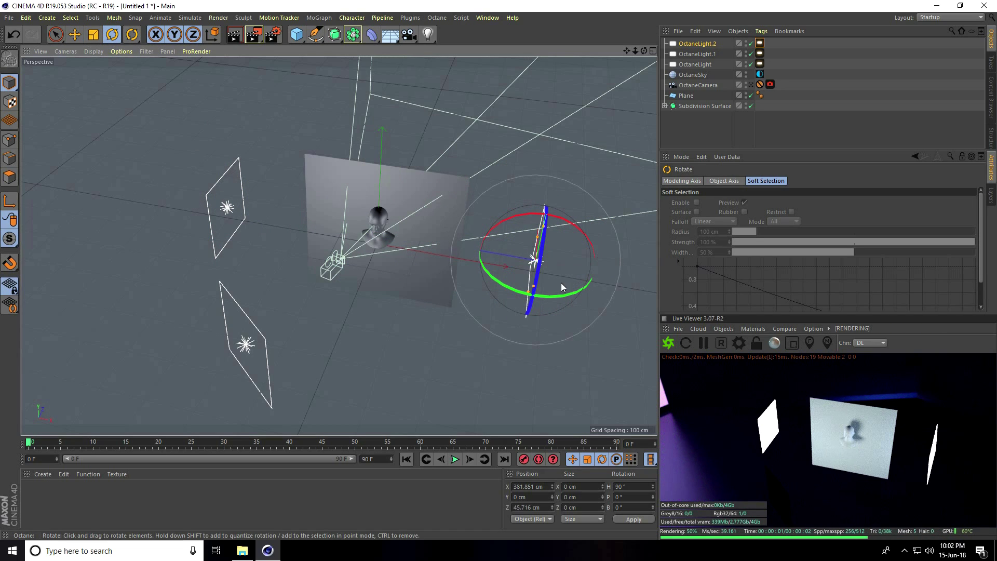
Set the third light's temperature to 500 so it glows red
{"action": "left_click", "coordinate": [759, 43]}
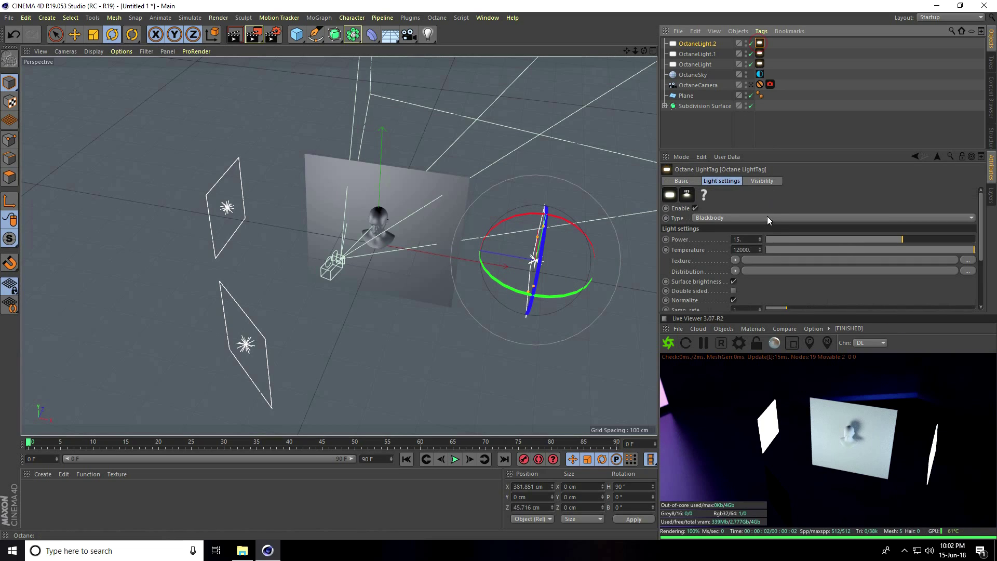
{"action": "left_click", "coordinate": [768, 250]}
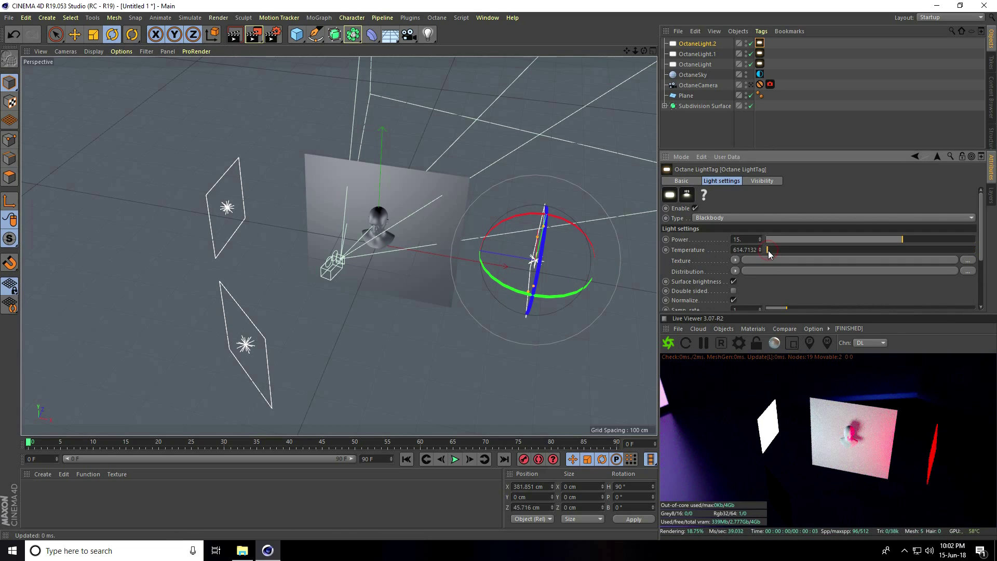
{"action": "double_click", "coordinate": [738, 249]}
{"action": "type", "text": "00"}
{"action": "key", "text": "Return"}
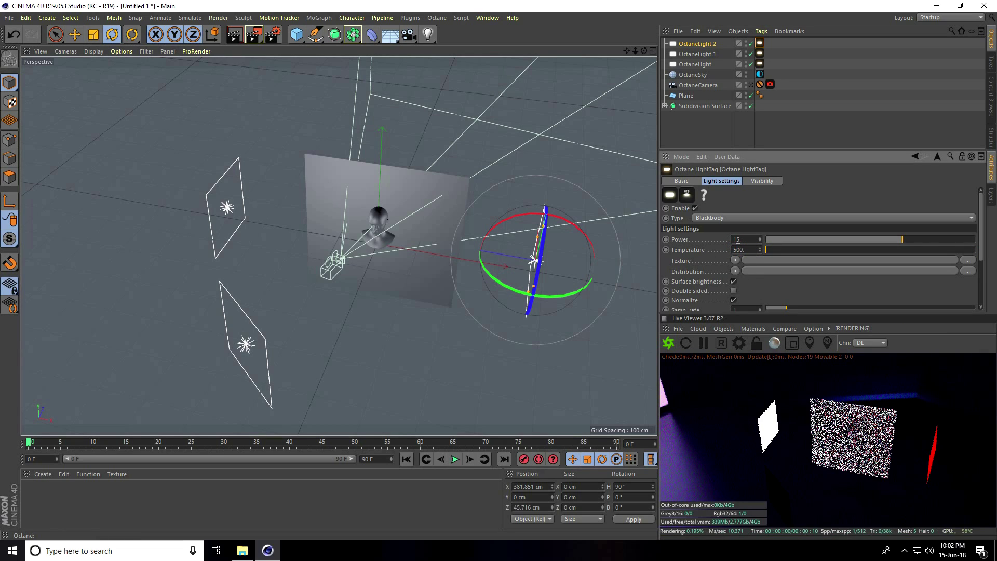
View through the OctaneCamera with a larger Live Viewer, and set OctaneLight.2's power to 10
{"action": "left_click", "coordinate": [751, 85]}
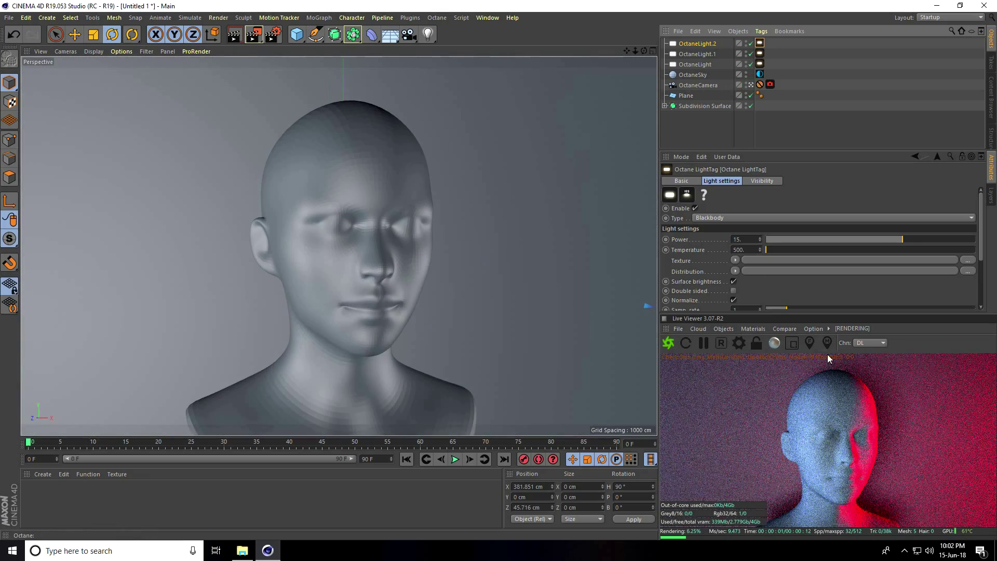
{"action": "left_click_drag", "start_coordinate": [821, 313], "coordinate": [821, 258]}
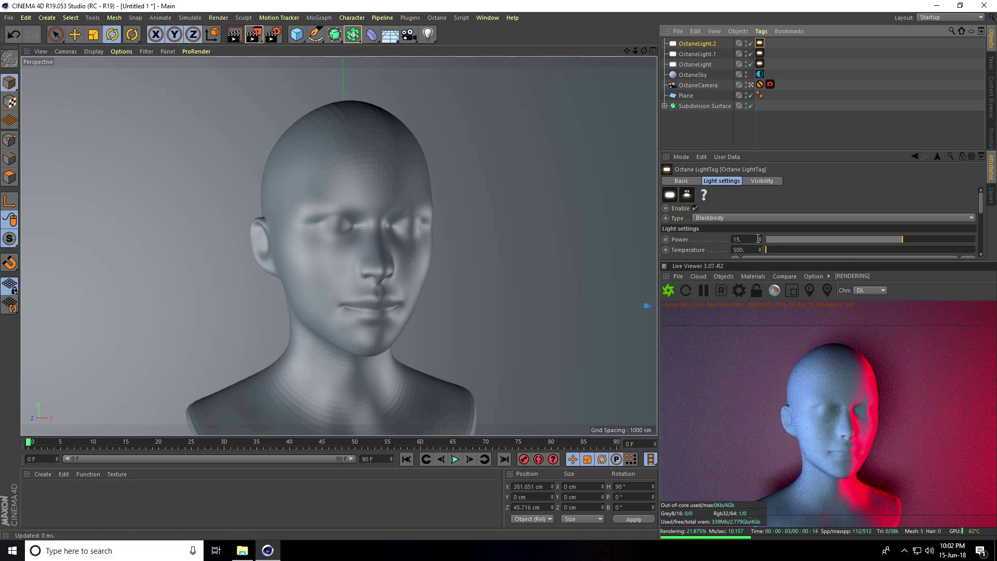
{"action": "double_click", "coordinate": [732, 240]}
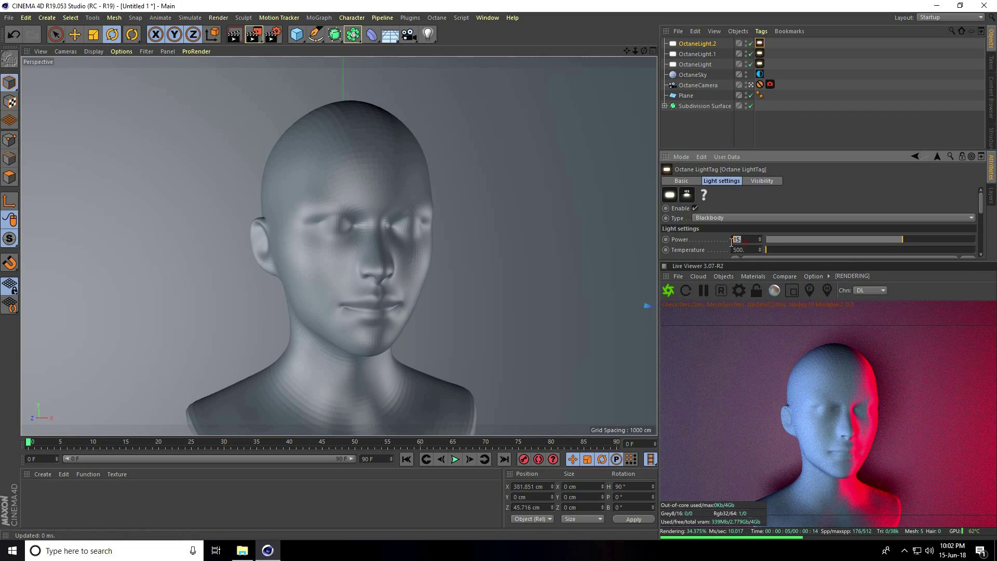
{"action": "type", "text": "10"}
{"action": "key", "text": "Return"}
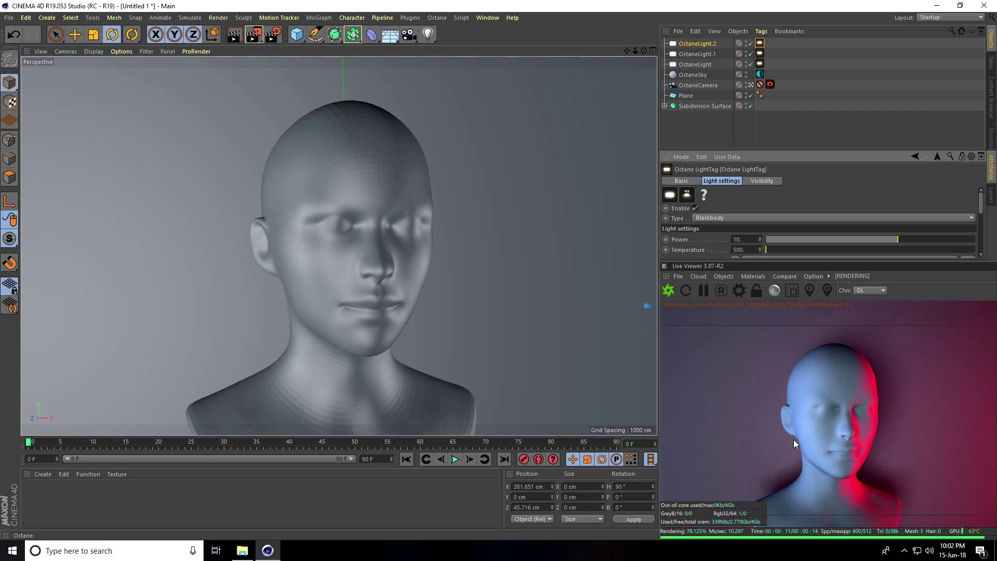
Launch JSplacement and generate a map in JSplacement 2 mode
{"action": "left_click", "coordinate": [12, 550]}
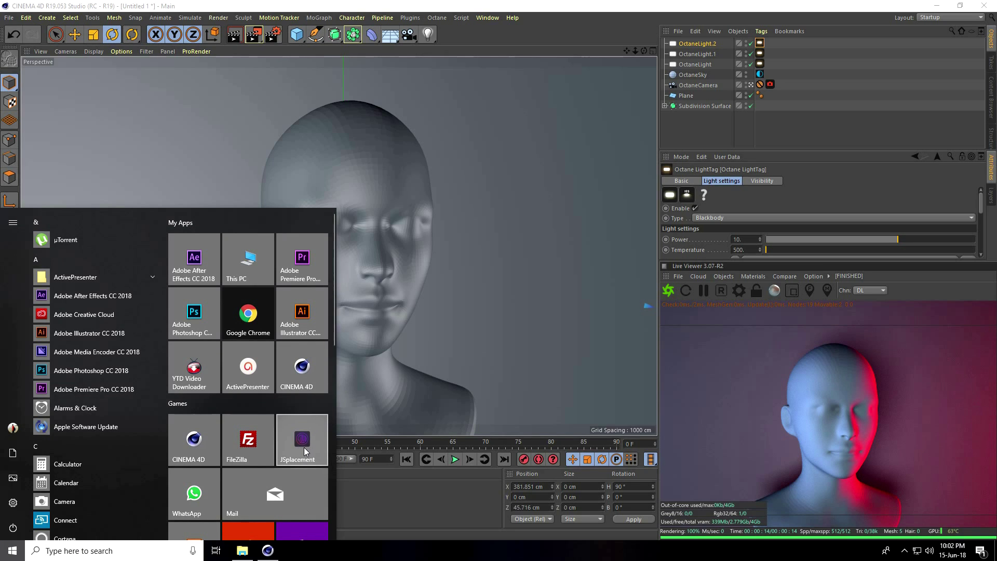
{"action": "left_click", "coordinate": [303, 447]}
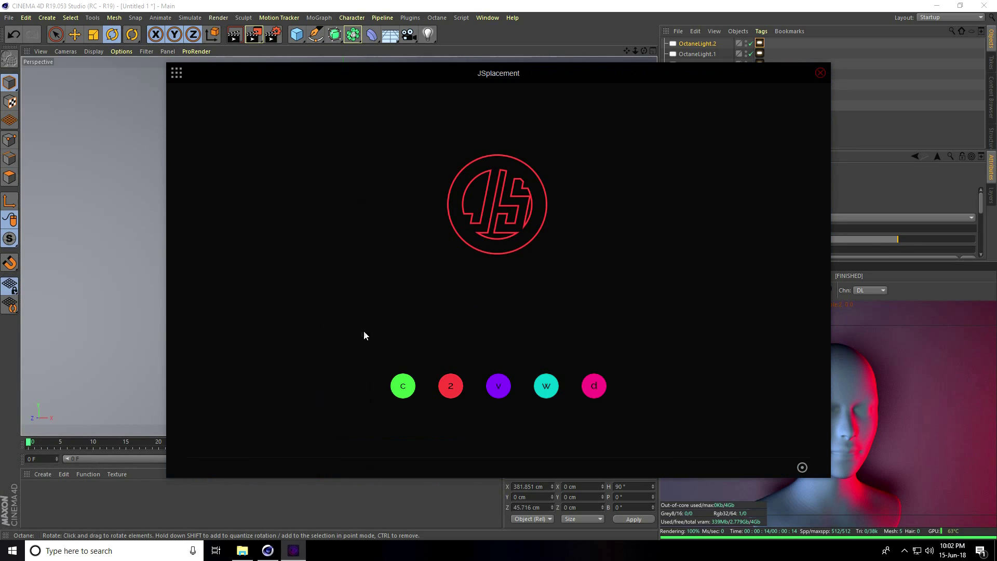
{"action": "left_click", "coordinate": [174, 76]}
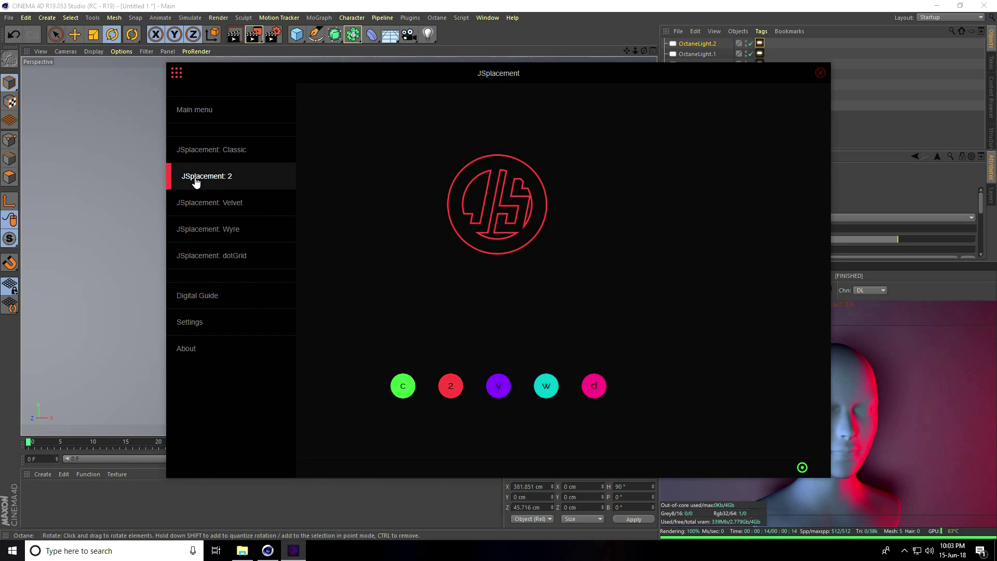
{"action": "left_click", "coordinate": [249, 177]}
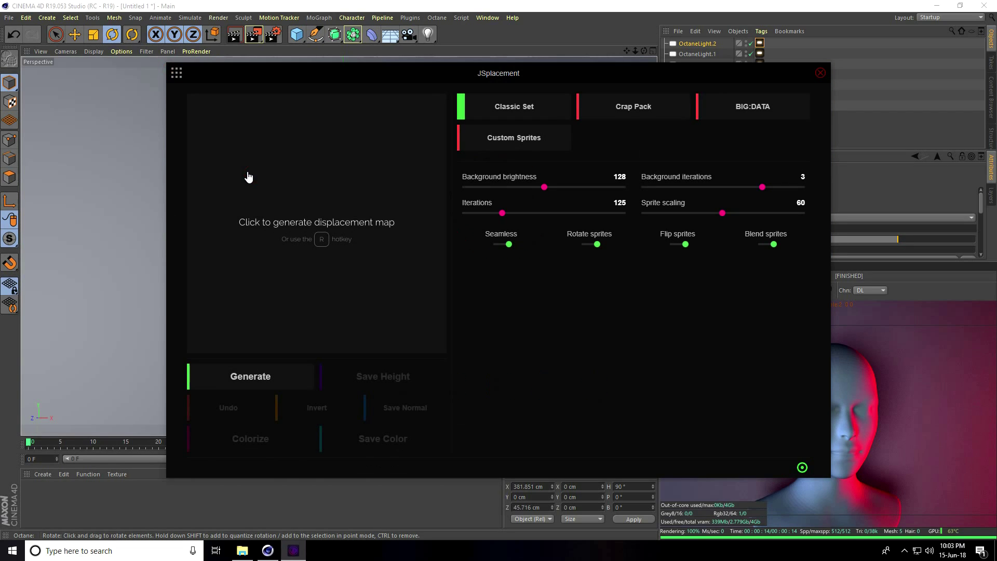
{"action": "left_click", "coordinate": [295, 242]}
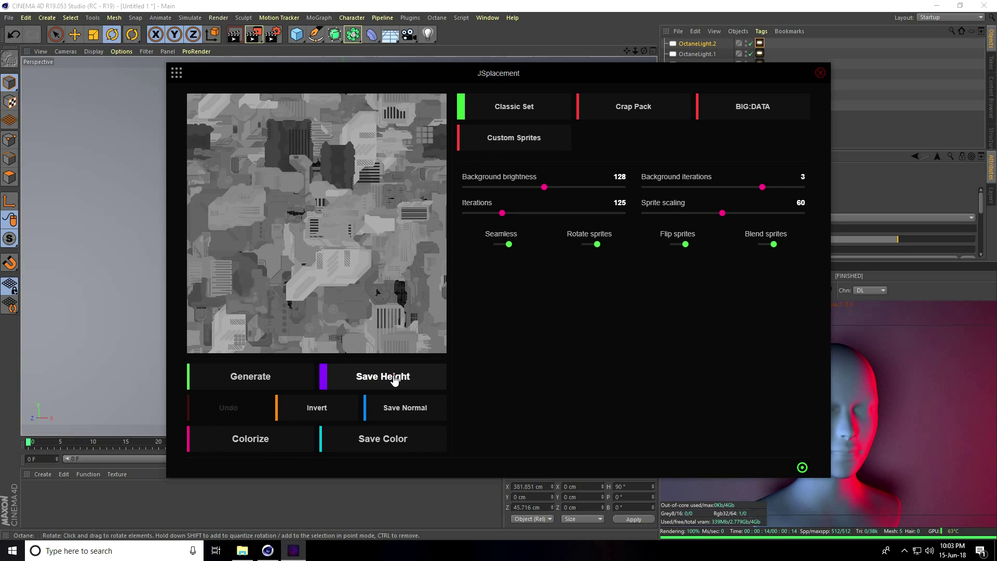
Save the generated height map to the Desktop
{"action": "left_click", "coordinate": [379, 369]}
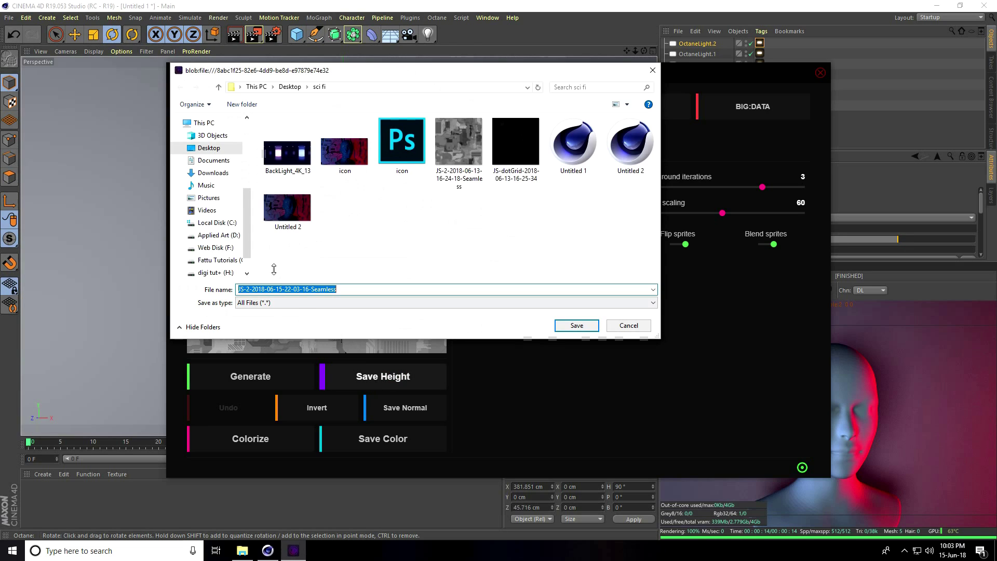
{"action": "left_click", "coordinate": [210, 149]}
{"action": "left_click", "coordinate": [582, 325]}
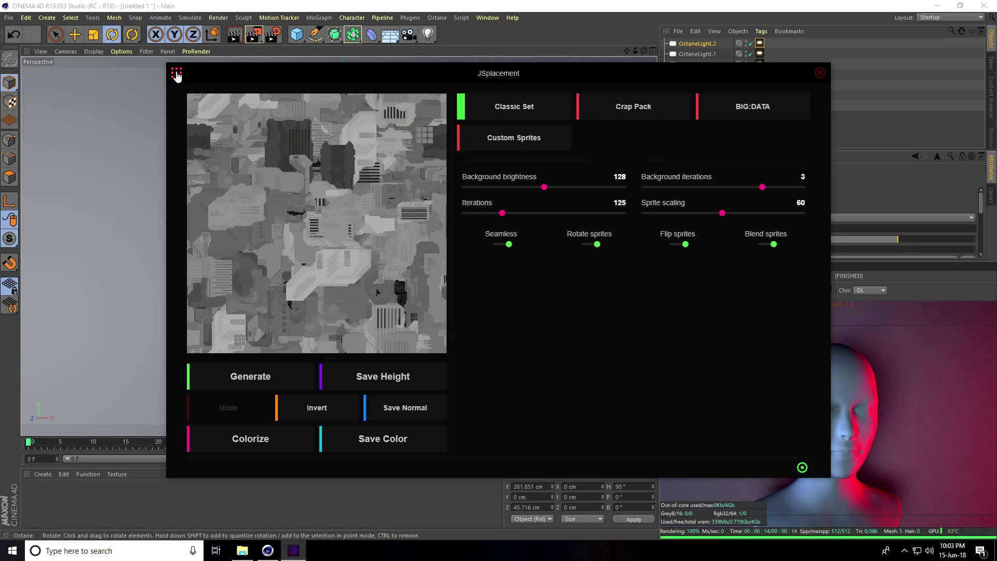
Switch JSplacement to dotGrid mode and generate a dot-pattern map
{"action": "left_click", "coordinate": [177, 76]}
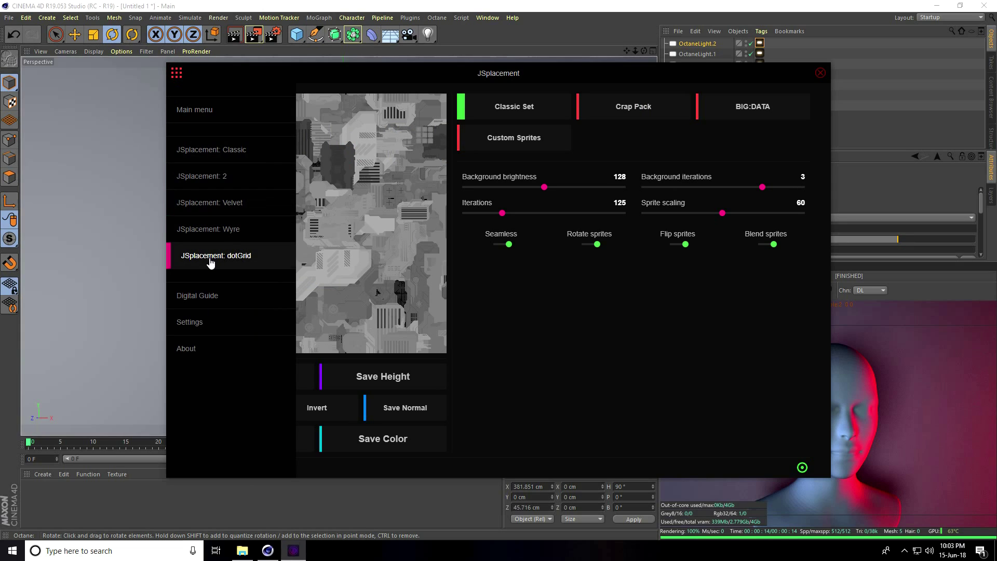
{"action": "left_click", "coordinate": [254, 260]}
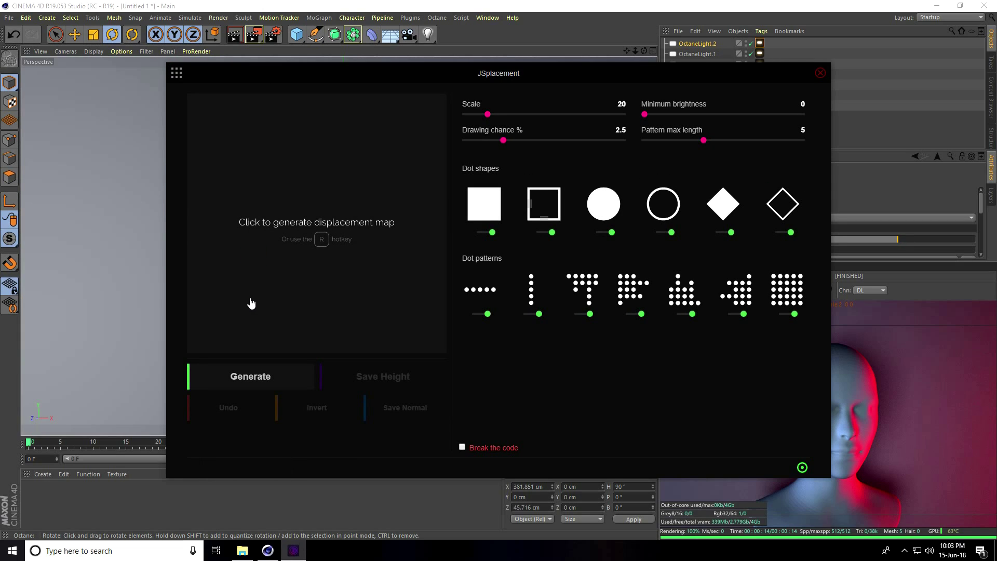
{"action": "left_click", "coordinate": [289, 308]}
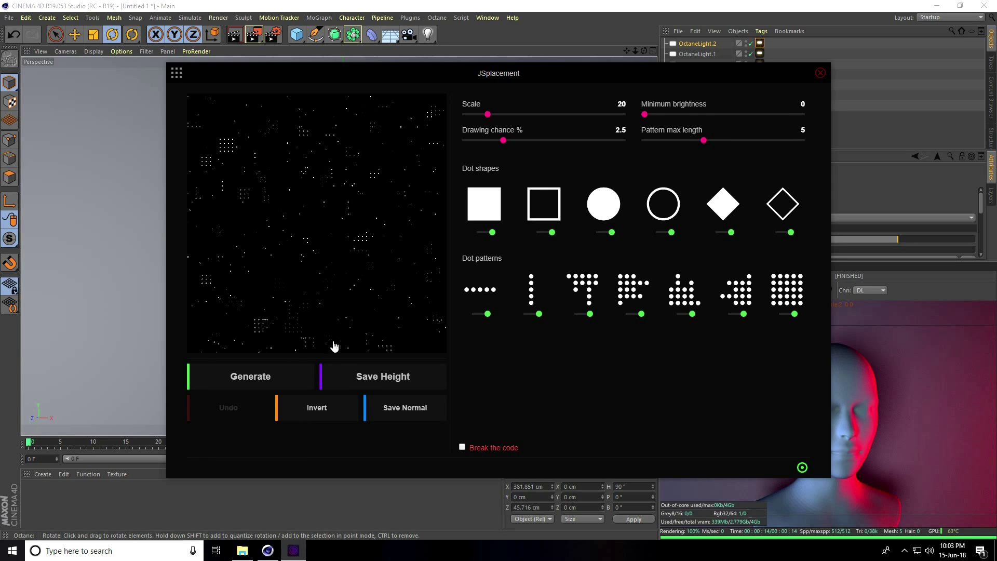
Save the dotGrid height map to the Desktop and close JSplacement
{"action": "left_click", "coordinate": [374, 378]}
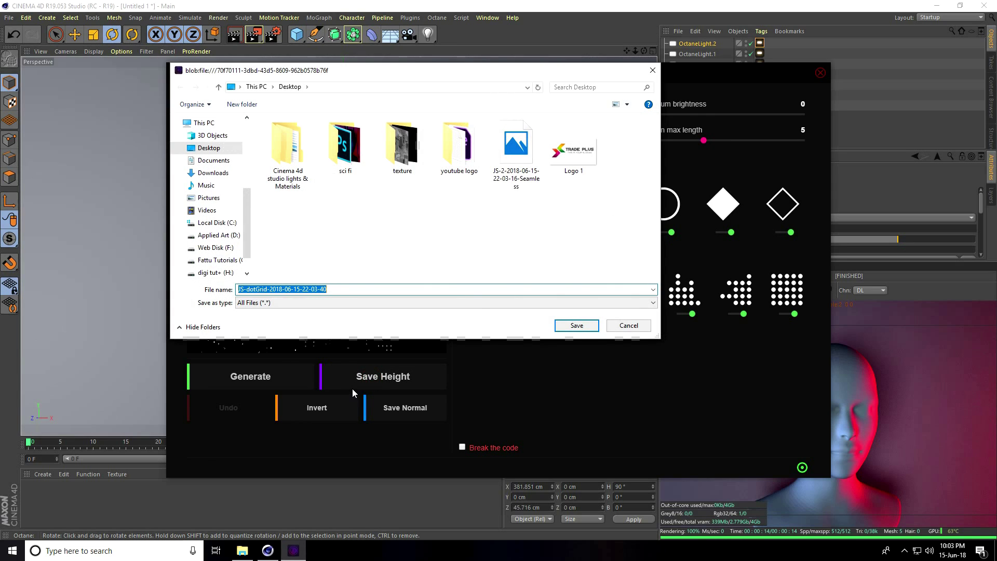
{"action": "left_click", "coordinate": [211, 136]}
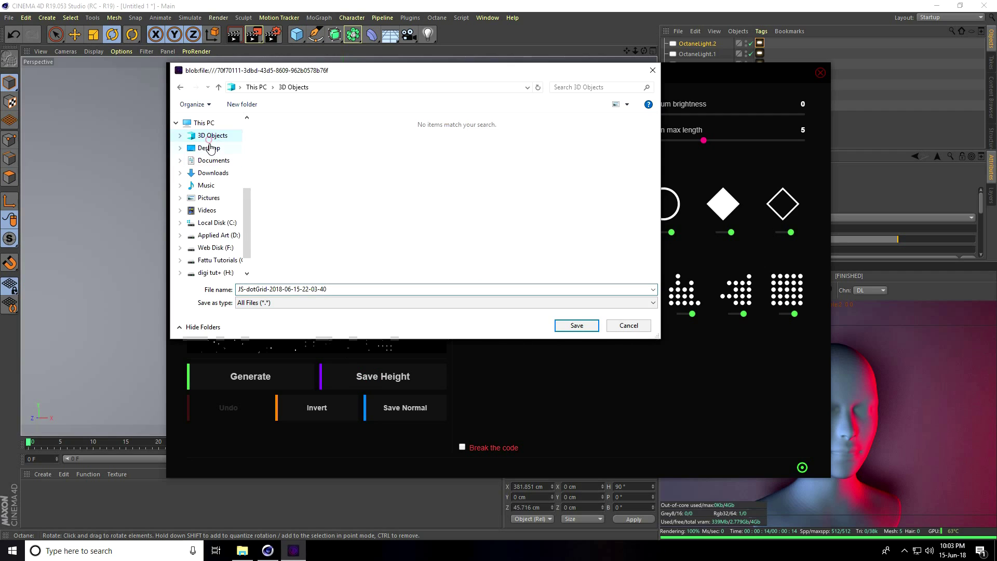
{"action": "left_click", "coordinate": [576, 326]}
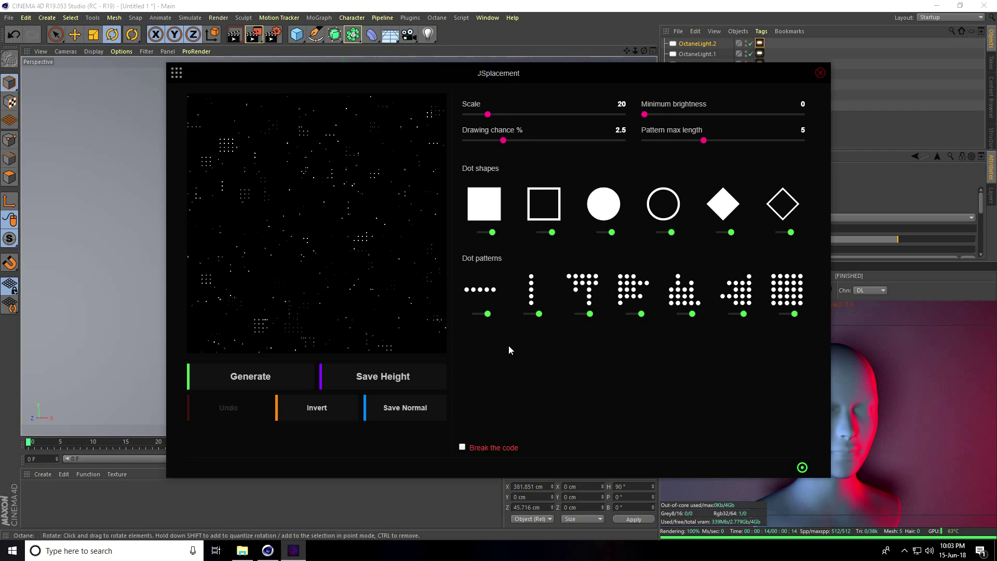
{"action": "left_click", "coordinate": [820, 73]}
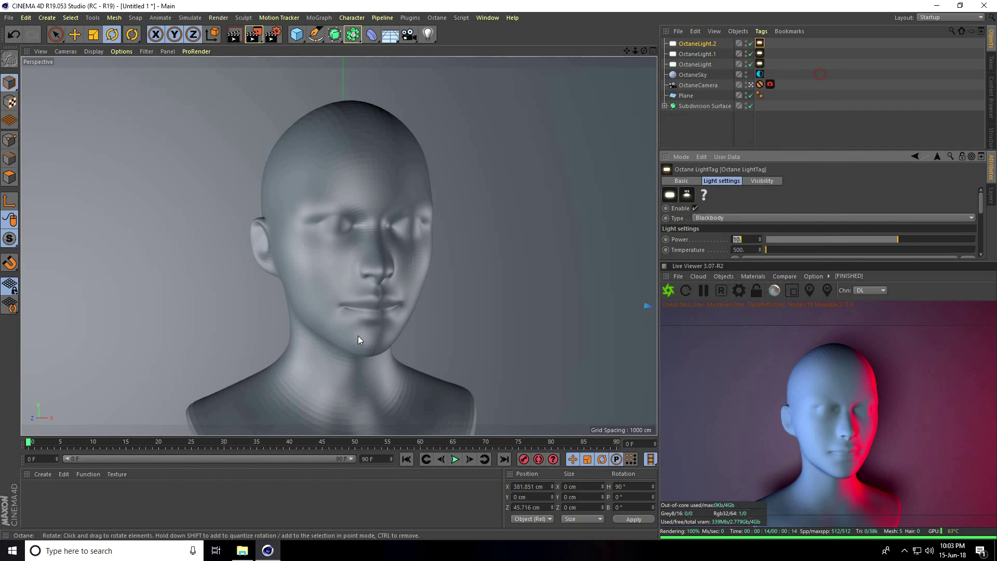
Check the JS-2 seamless texture in the texture folder, then minimize File Explorer
{"action": "left_click", "coordinate": [242, 550]}
{"action": "double_click", "coordinate": [178, 157]}
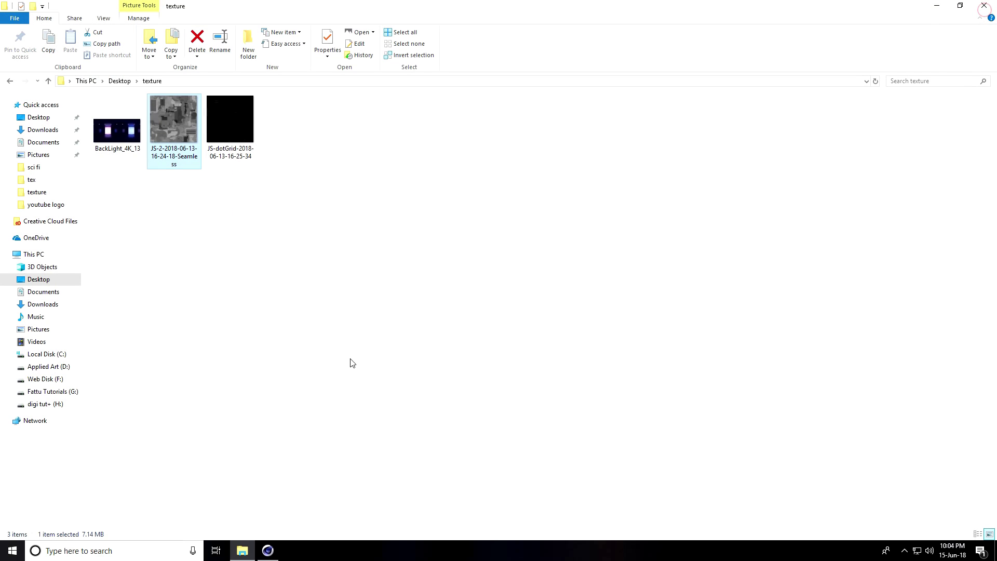
{"action": "left_click", "coordinate": [936, 7]}
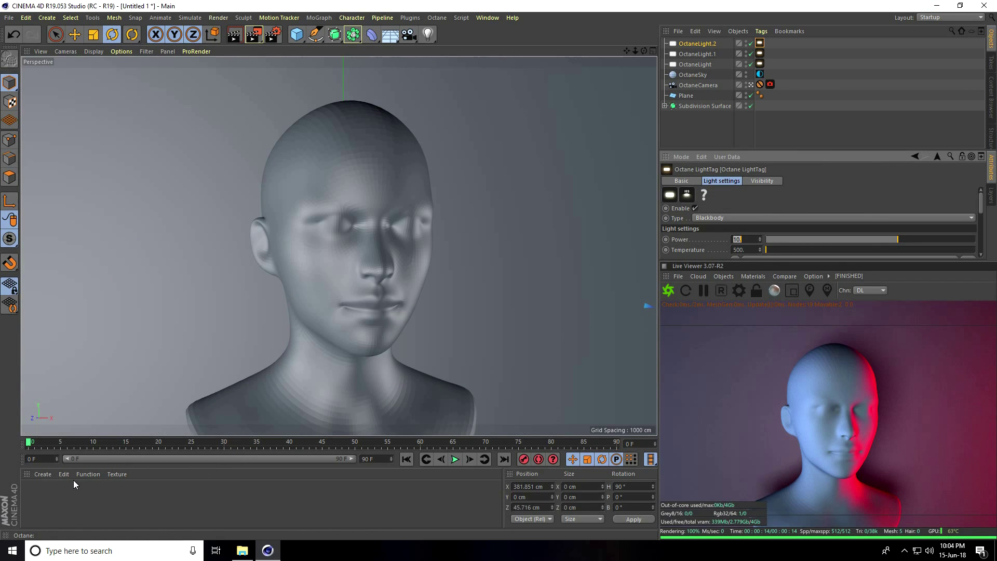
Create a new Octane material and open it in the material editor
{"action": "left_click", "coordinate": [42, 474]}
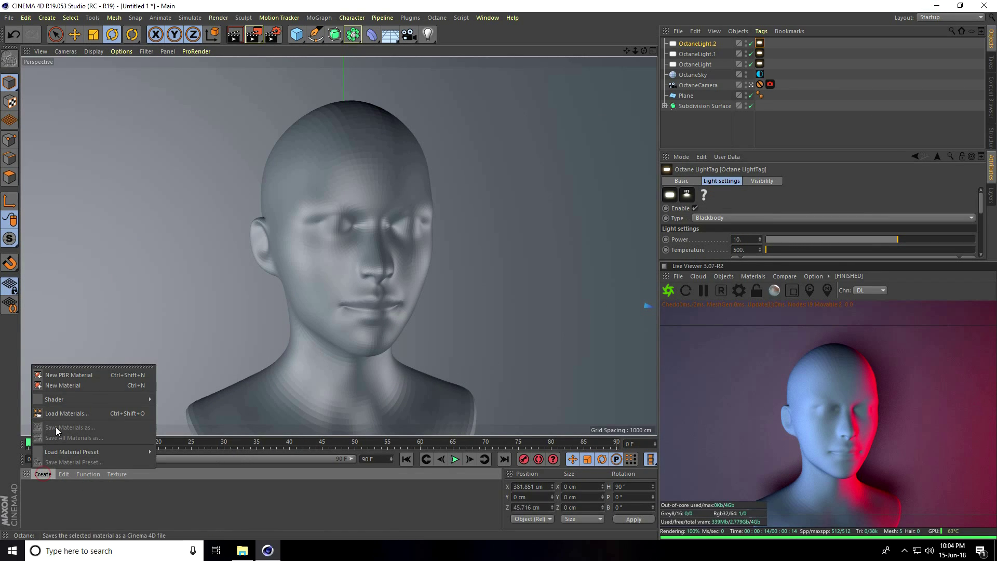
{"action": "mouse_move", "coordinate": [172, 377]}
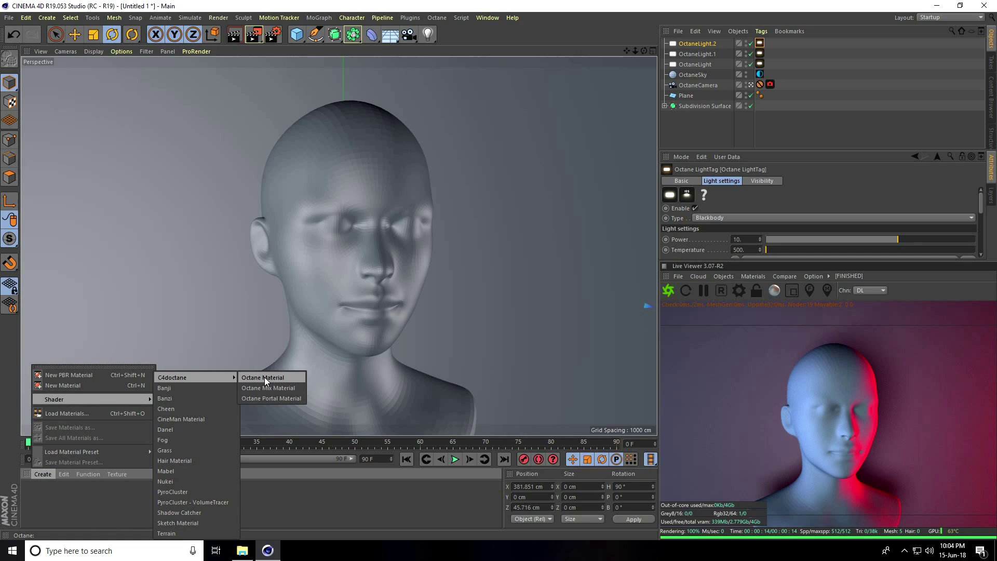
{"action": "left_click", "coordinate": [293, 377]}
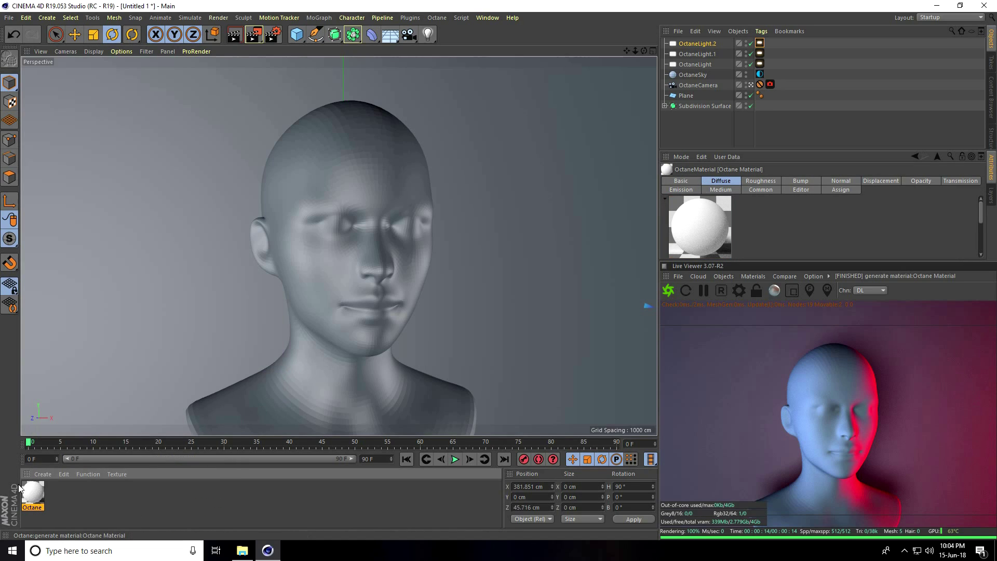
{"action": "double_click", "coordinate": [33, 496]}
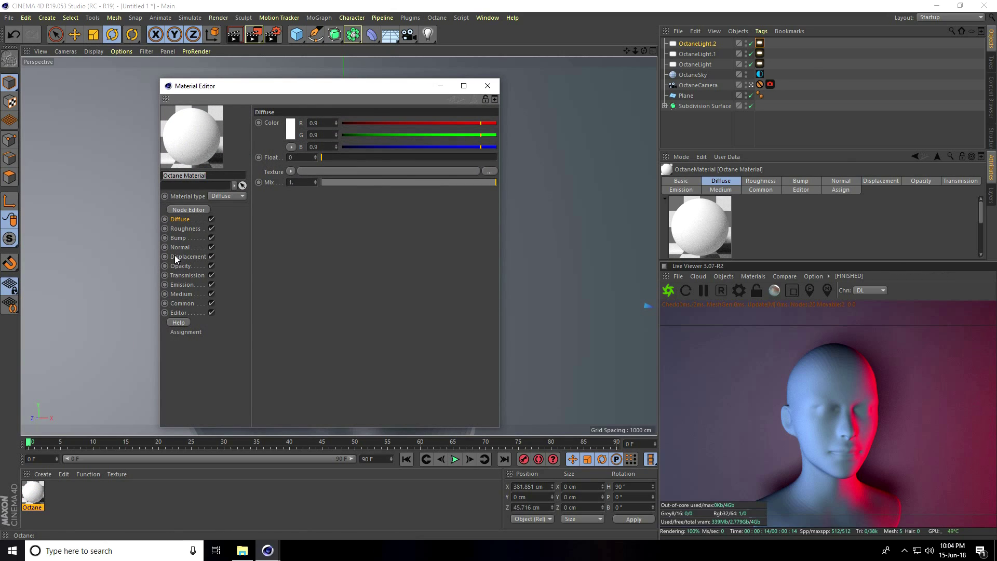
Add displacement using the JS-2 seamless texture at 8192x8192 level of detail
{"action": "left_click", "coordinate": [188, 257]}
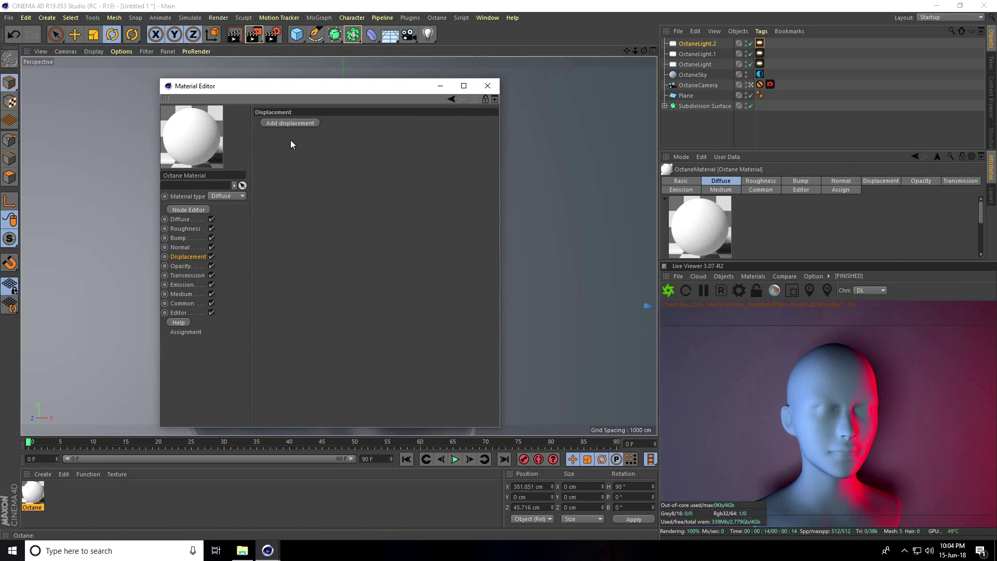
{"action": "left_click", "coordinate": [291, 124]}
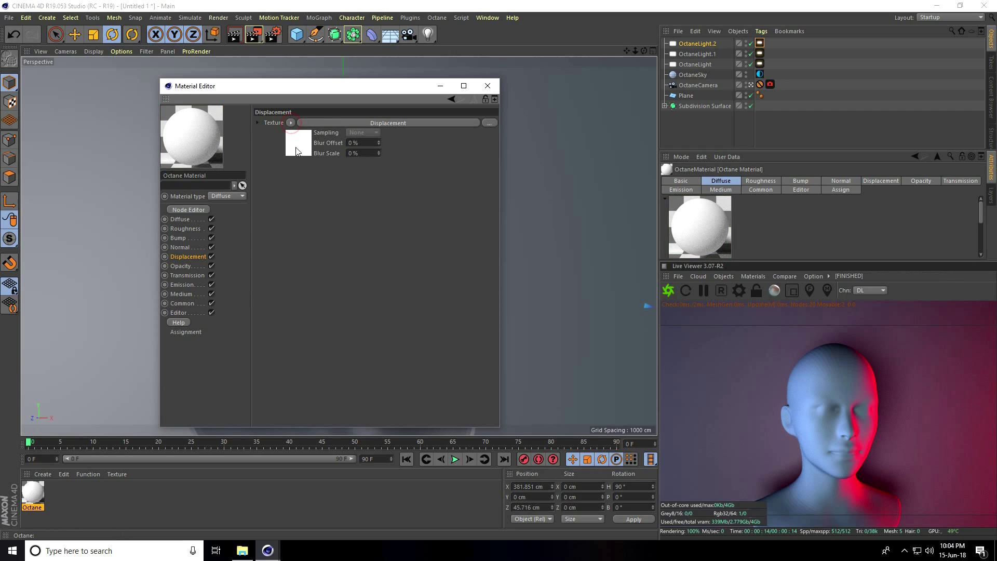
{"action": "left_click", "coordinate": [304, 148]}
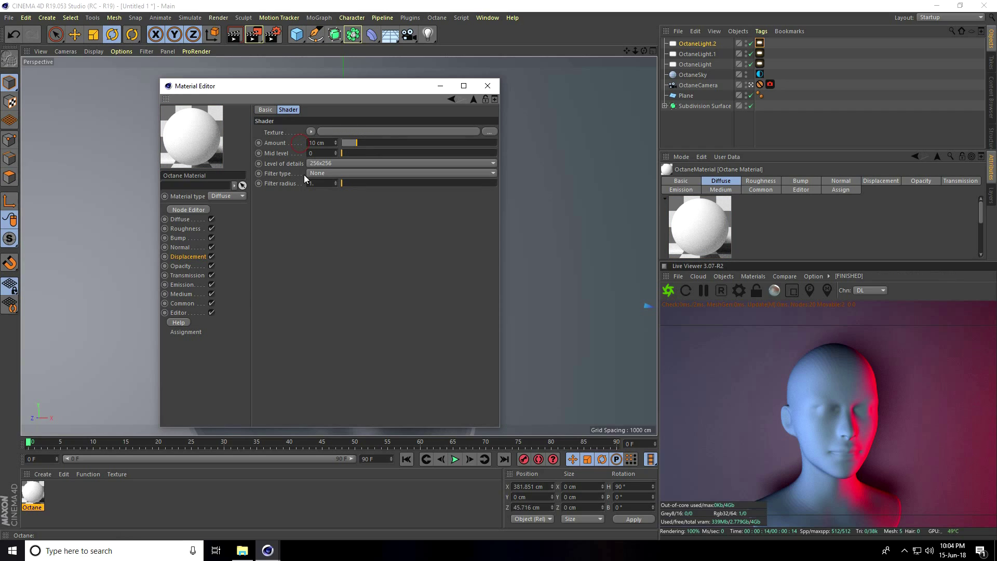
{"action": "left_click", "coordinate": [492, 131]}
{"action": "left_click", "coordinate": [196, 99]}
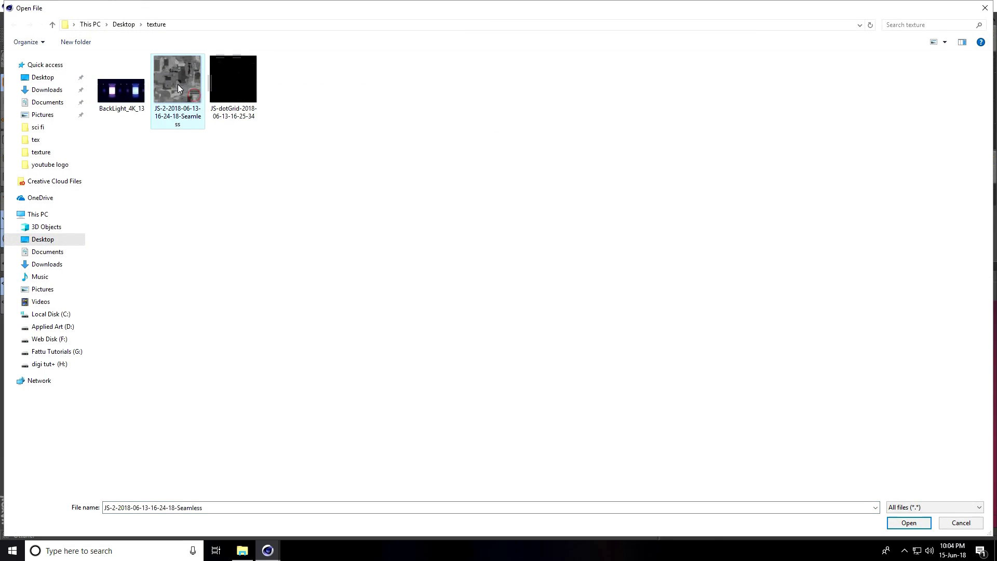
{"action": "left_click", "coordinate": [904, 527]}
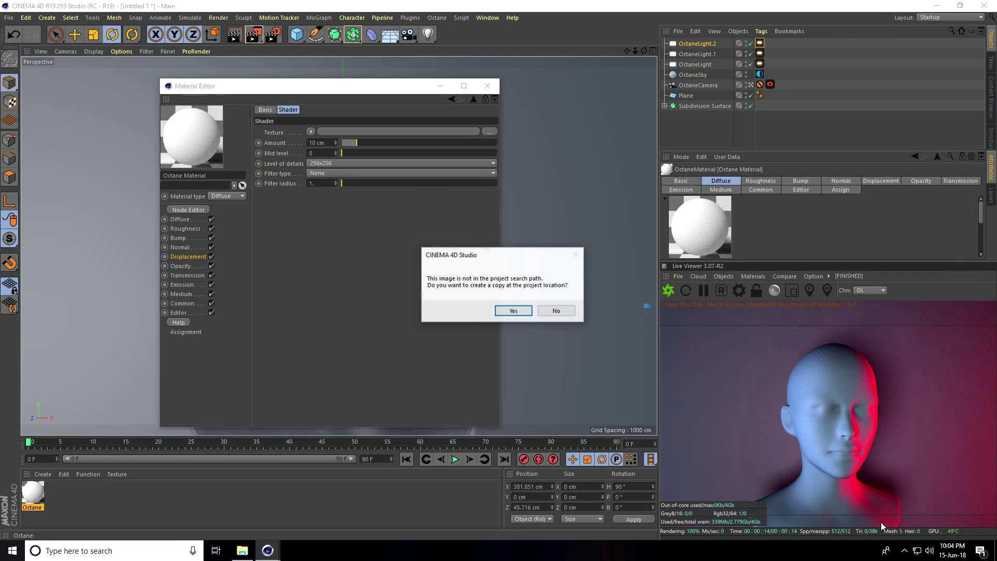
{"action": "left_click", "coordinate": [560, 312]}
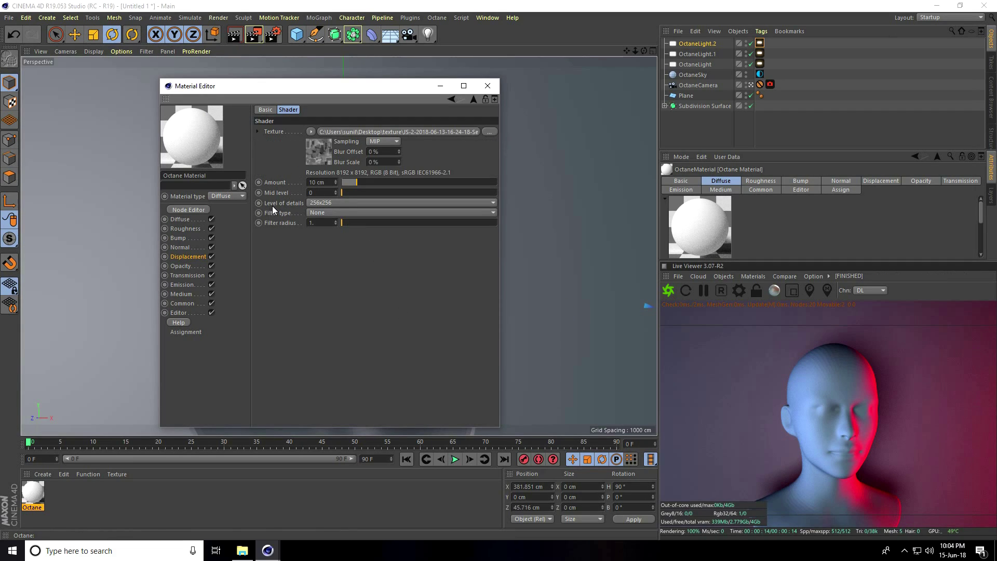
{"action": "left_click", "coordinate": [320, 205]}
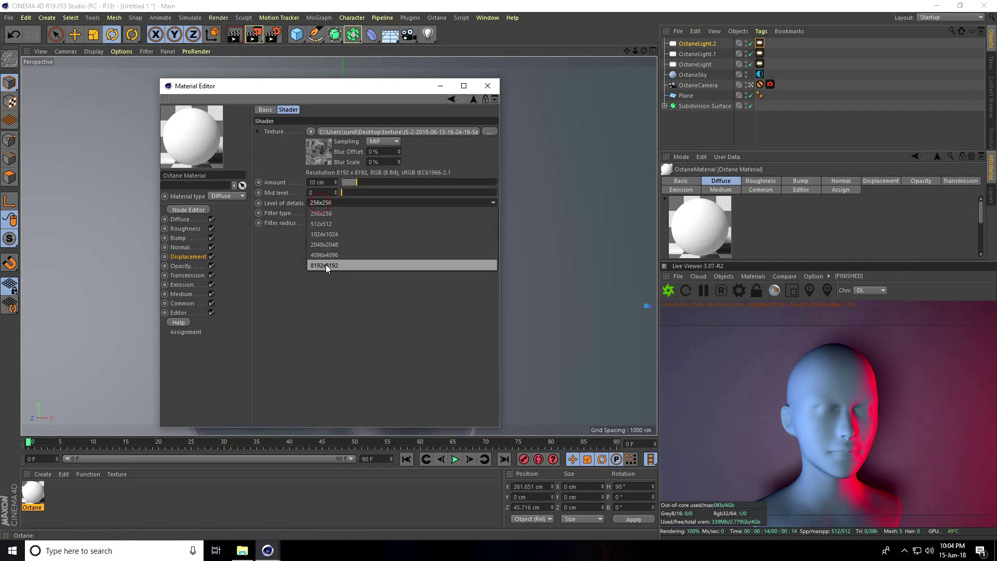
{"action": "left_click", "coordinate": [350, 265]}
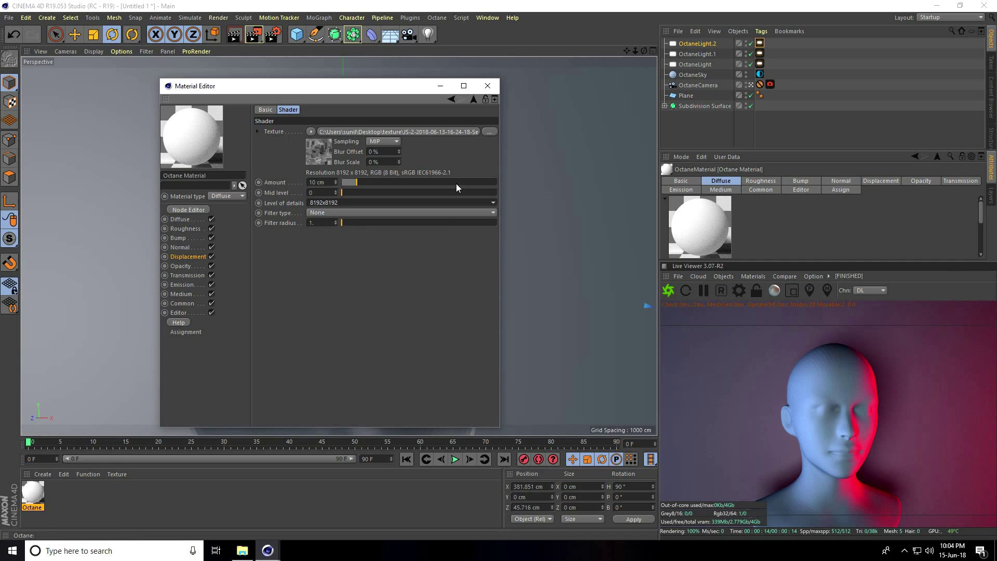
Drag the displacement Octane material onto the backdrop Plane object
{"action": "left_click", "coordinate": [487, 86]}
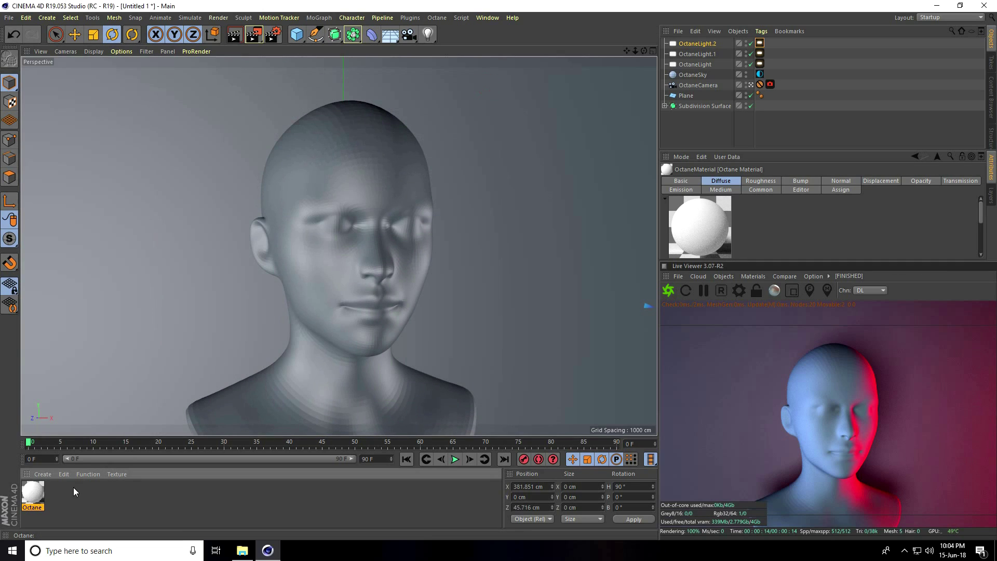
{"action": "left_click_drag", "start_coordinate": [37, 496], "coordinate": [685, 95]}
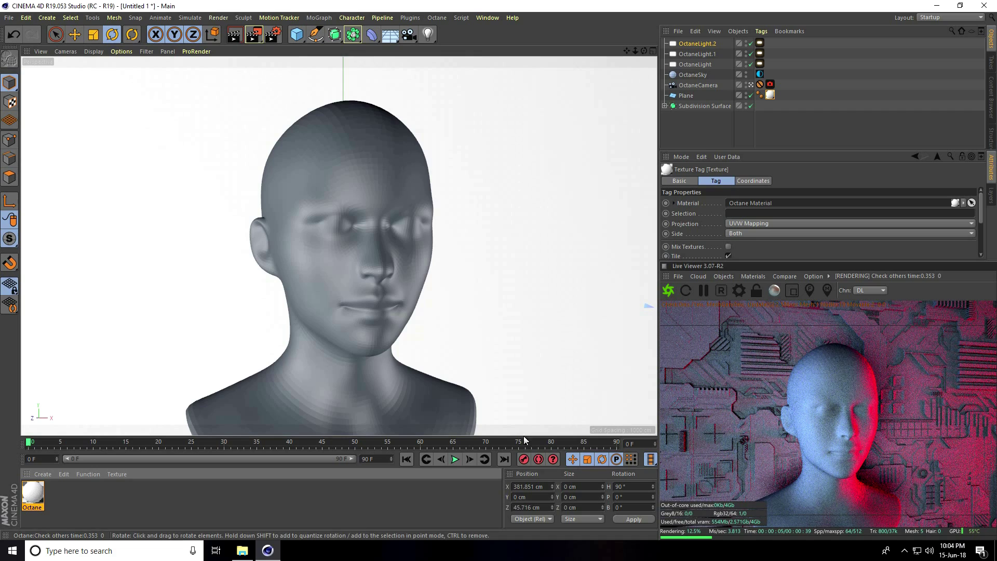
Create Octane Material.1 and enable Blackbody emission in its Emission channel
{"action": "left_click", "coordinate": [42, 475]}
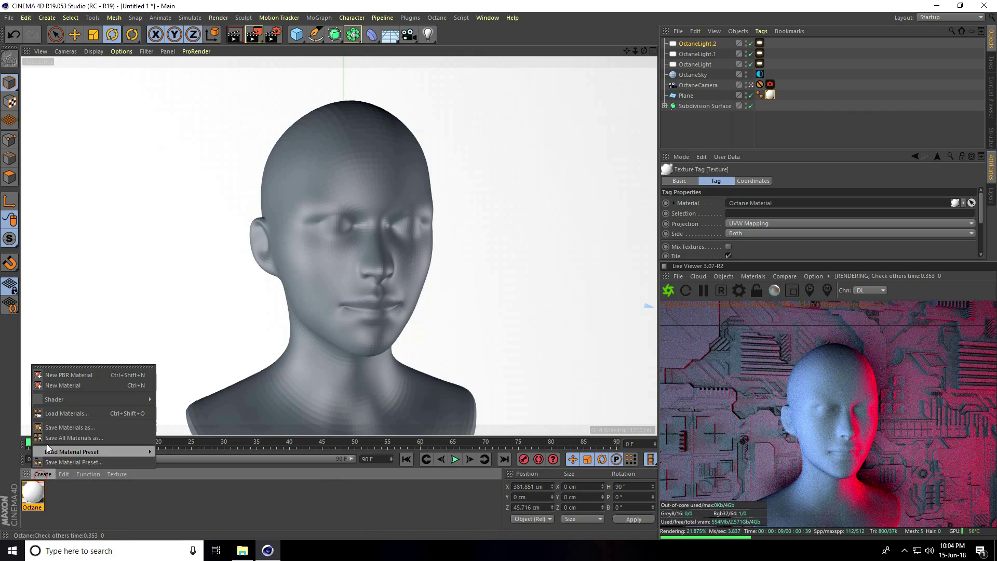
{"action": "mouse_move", "coordinate": [54, 399]}
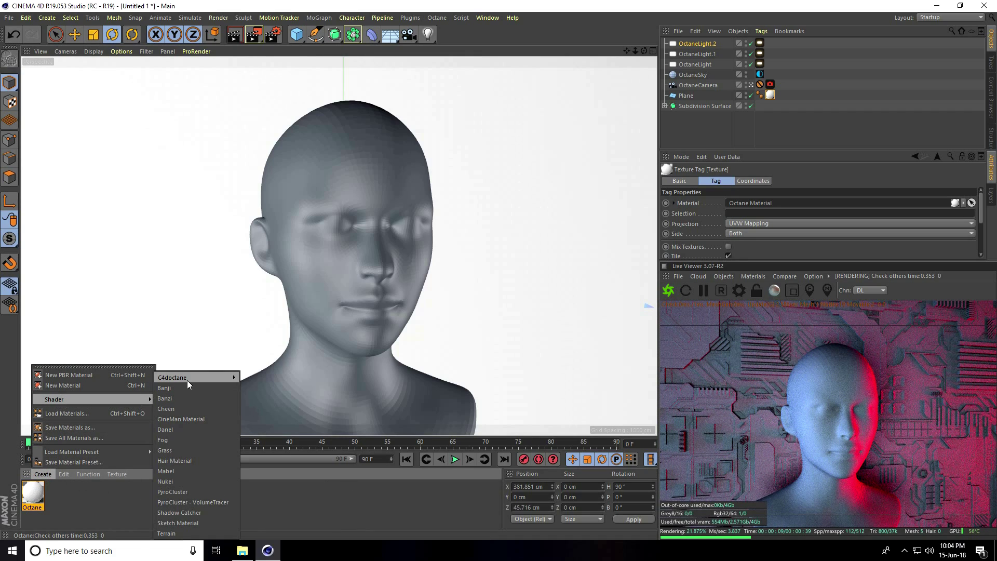
{"action": "mouse_move", "coordinate": [195, 377]}
{"action": "left_click", "coordinate": [289, 378]}
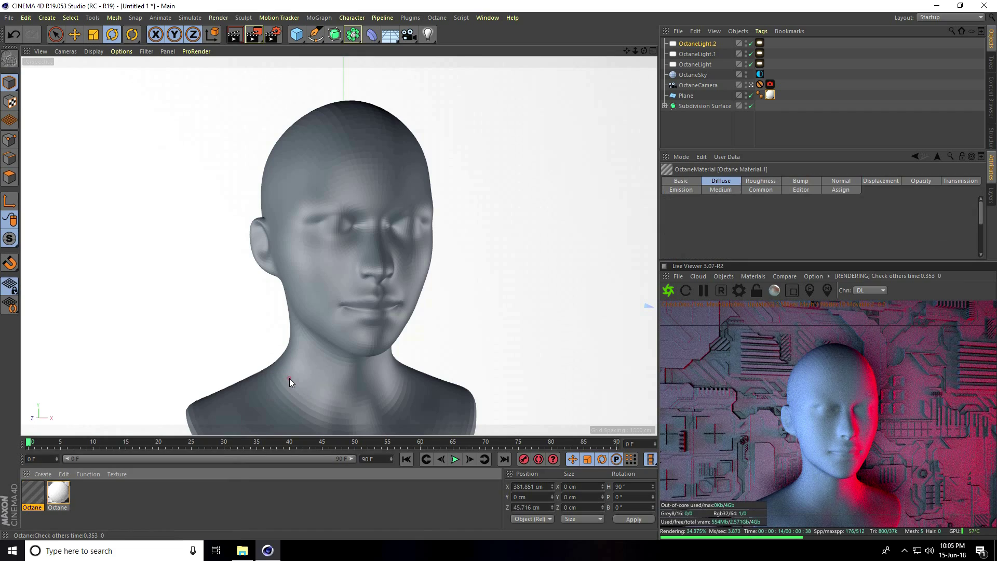
{"action": "double_click", "coordinate": [33, 499]}
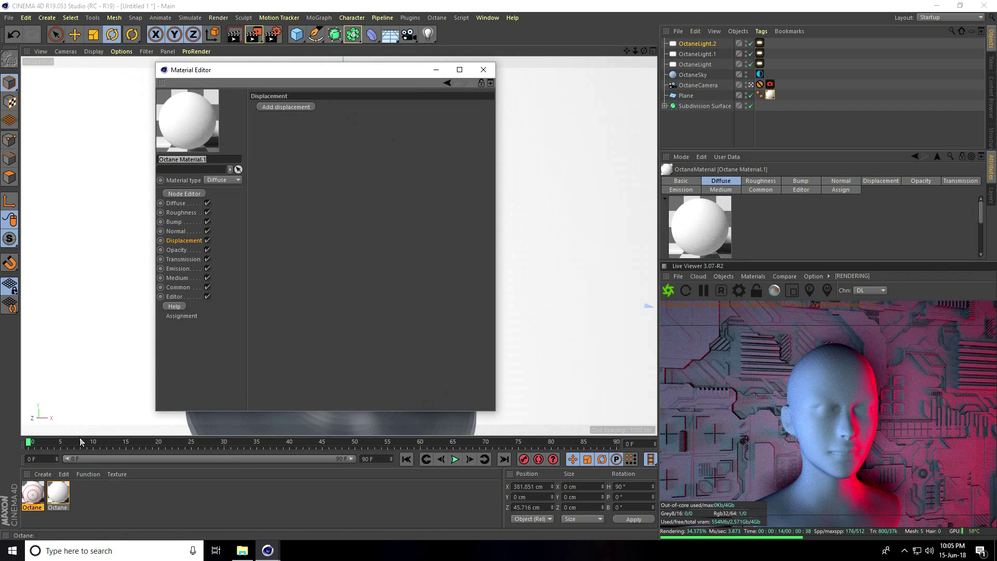
{"action": "left_click", "coordinate": [179, 269]}
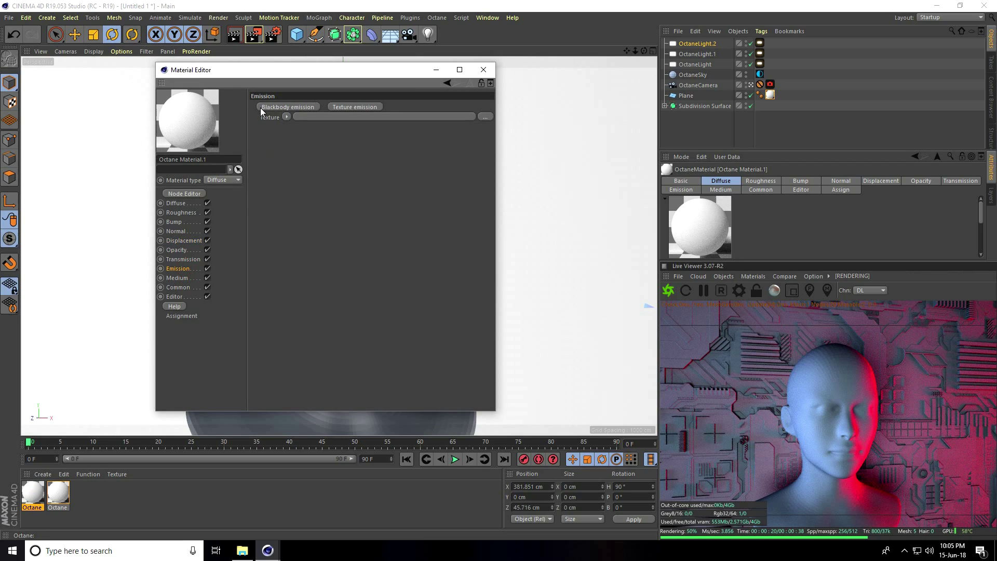
{"action": "left_click", "coordinate": [296, 111]}
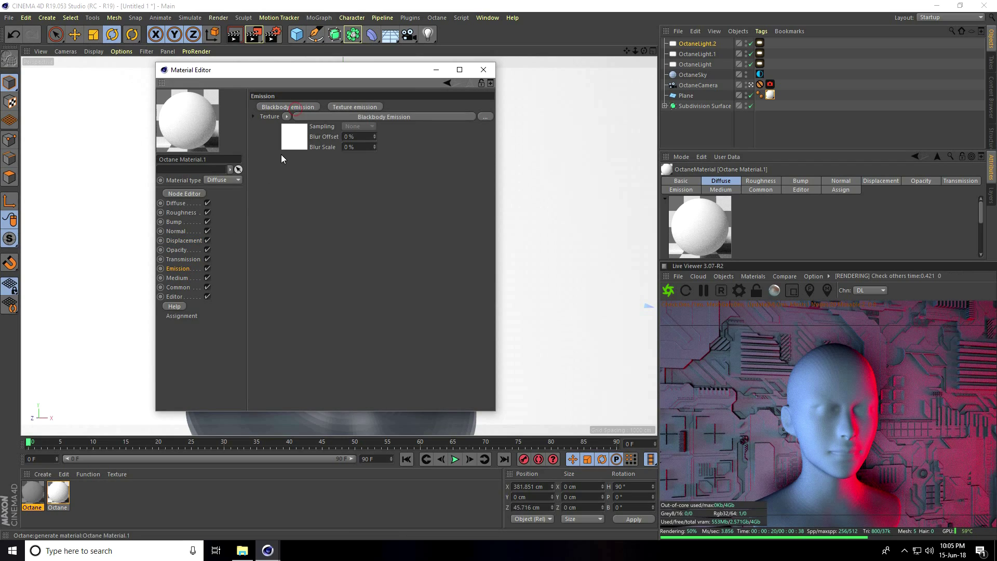
{"action": "left_click", "coordinate": [294, 140]}
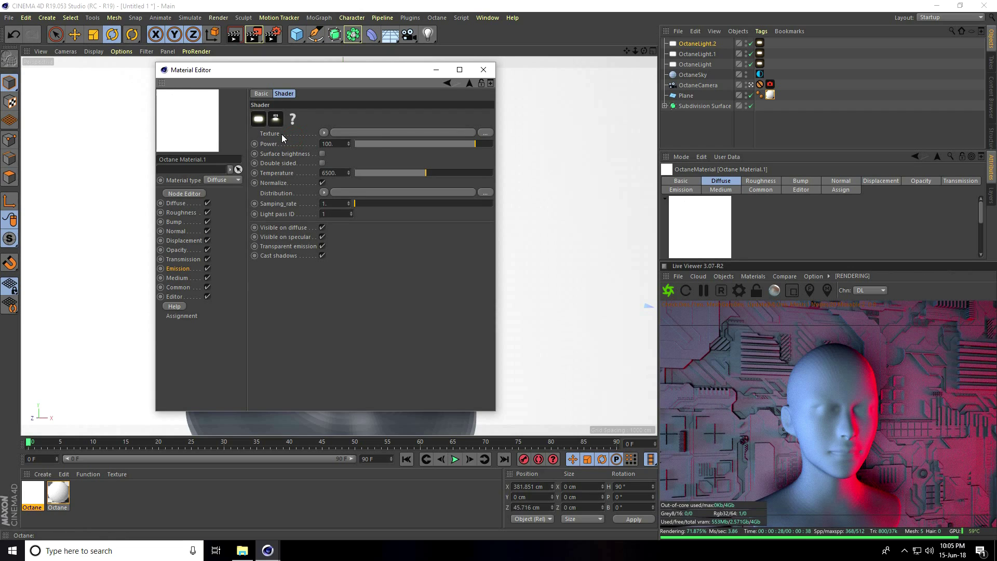
Load the JS-dotGrid texture into the blackbody emission
{"action": "left_click", "coordinate": [491, 133]}
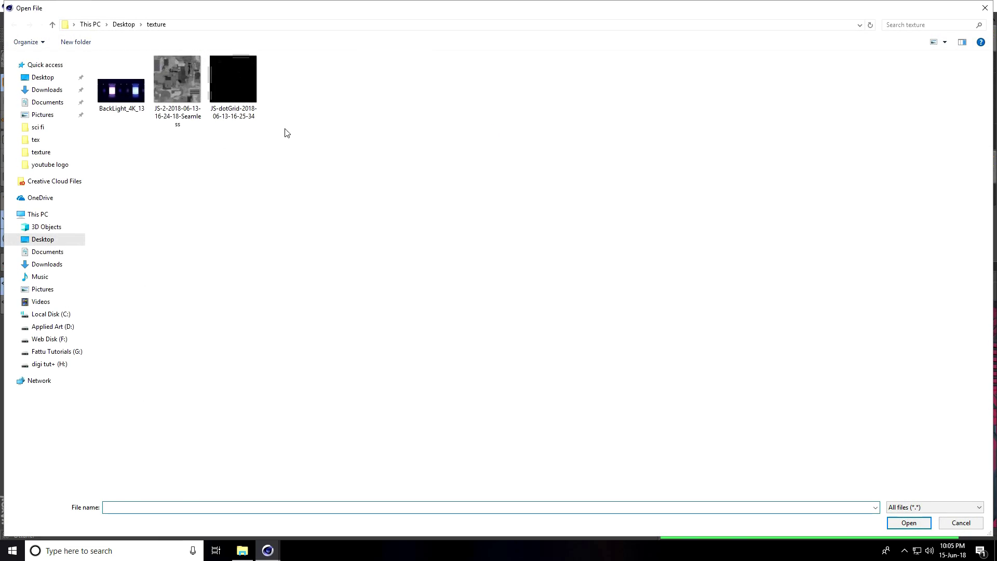
{"action": "left_click", "coordinate": [246, 101]}
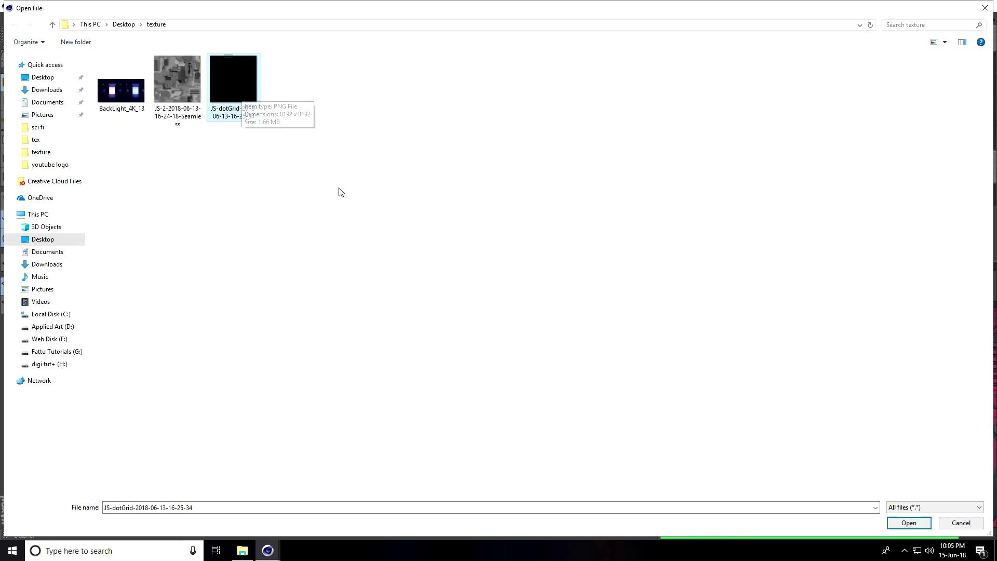
{"action": "left_click", "coordinate": [909, 523]}
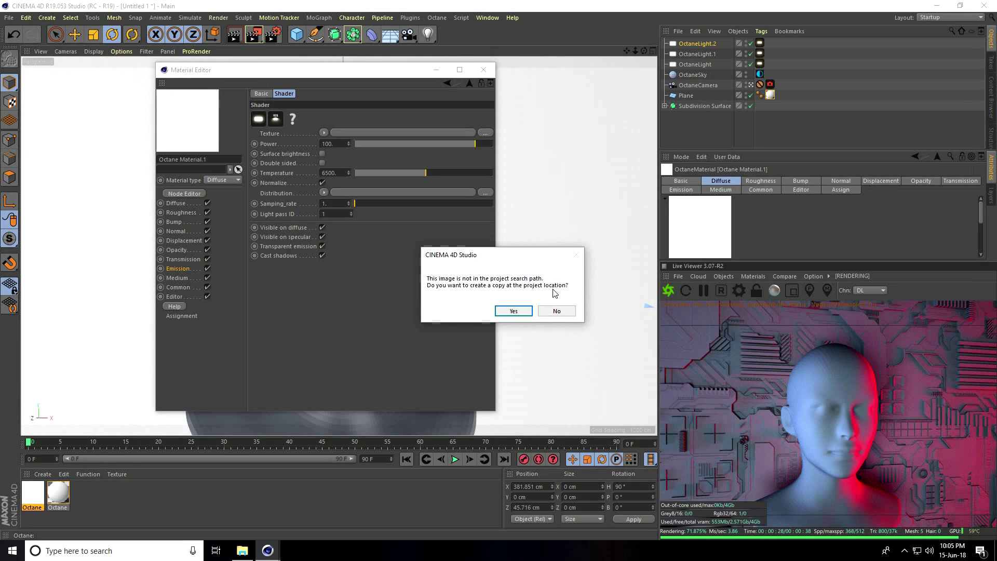
{"action": "left_click", "coordinate": [556, 311]}
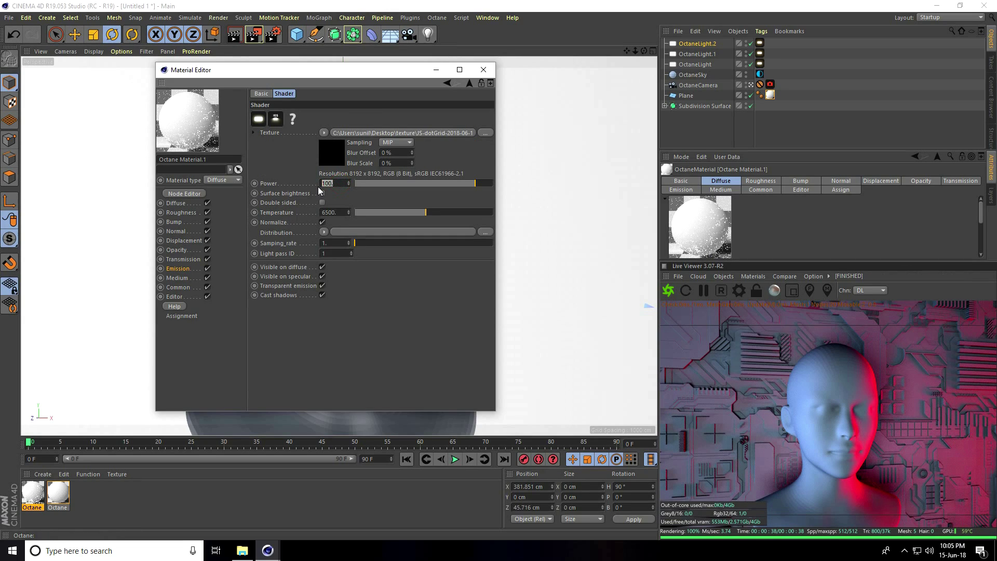
Set the emission power to 2 and temperature to 2000
{"action": "type", "text": "2"}
{"action": "key", "text": "Return"}
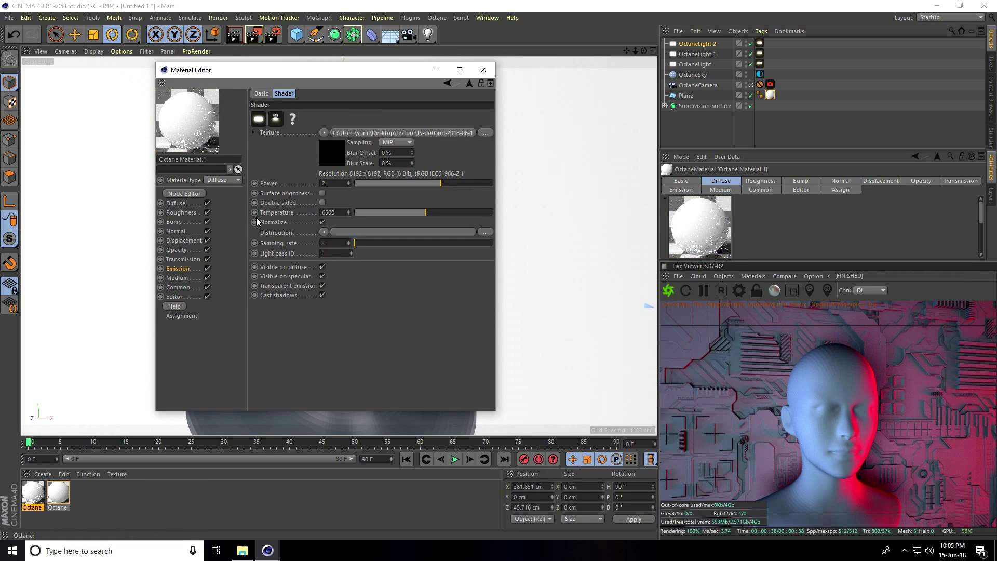
{"action": "double_click", "coordinate": [339, 211]}
{"action": "type", "text": "2000"}
{"action": "key", "text": "Return"}
Set the diffuse colour to a soft light blue (saturation about 32%, value 72%)
{"action": "left_click", "coordinate": [179, 203]}
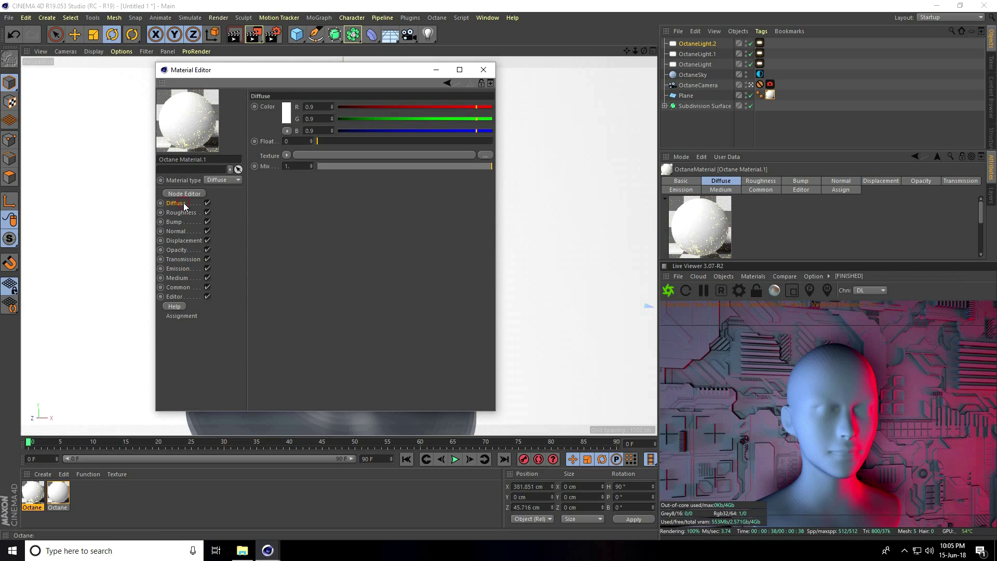
{"action": "left_click", "coordinate": [286, 113]}
{"action": "left_click_drag", "start_coordinate": [249, 108], "coordinate": [313, 114]}
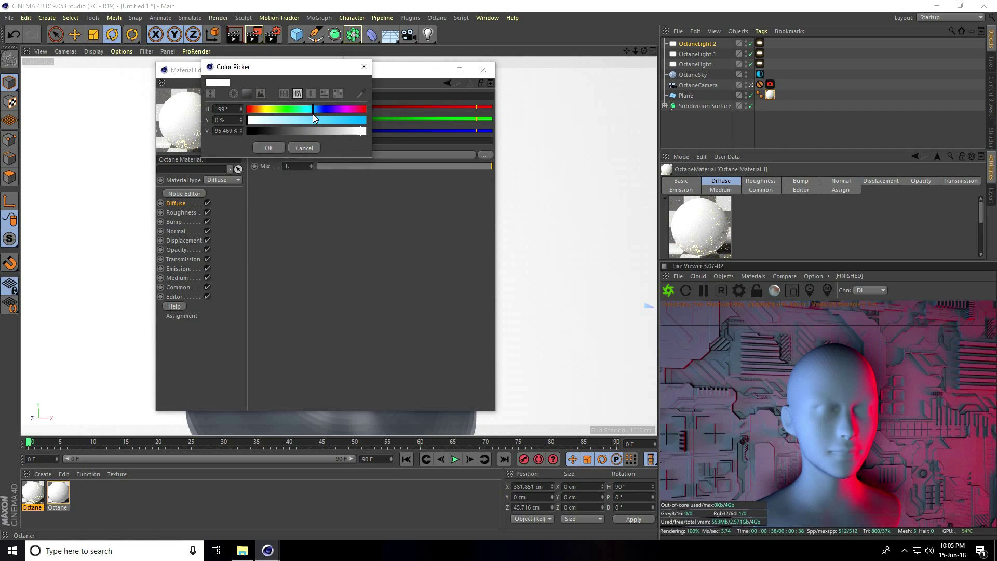
{"action": "left_click", "coordinate": [285, 120]}
{"action": "left_click_drag", "start_coordinate": [360, 131], "coordinate": [333, 131]}
{"action": "left_click", "coordinate": [270, 148]}
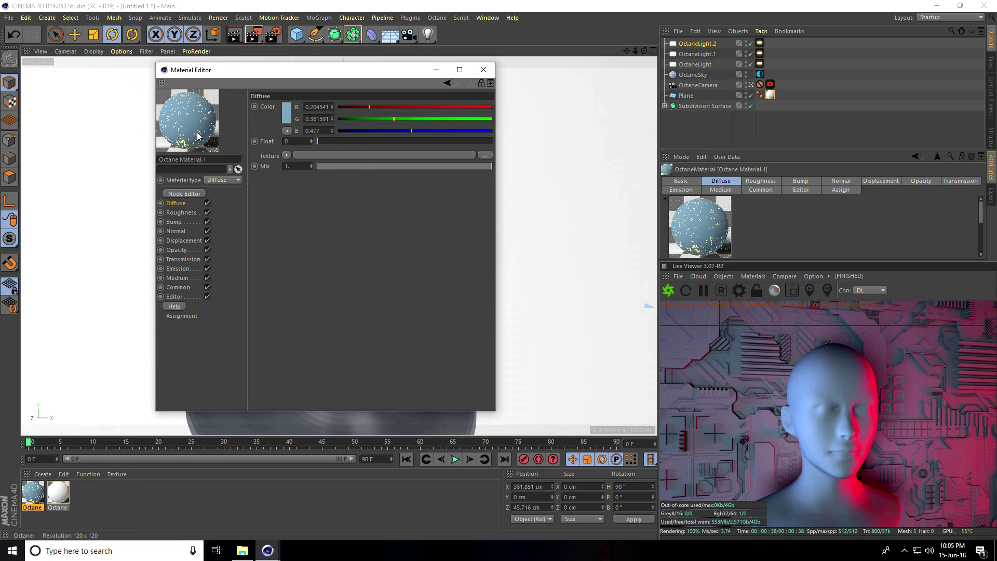
Apply Octane Material.1 to Subdivision Surface and set its projection to Cubic
{"action": "left_click", "coordinate": [483, 71]}
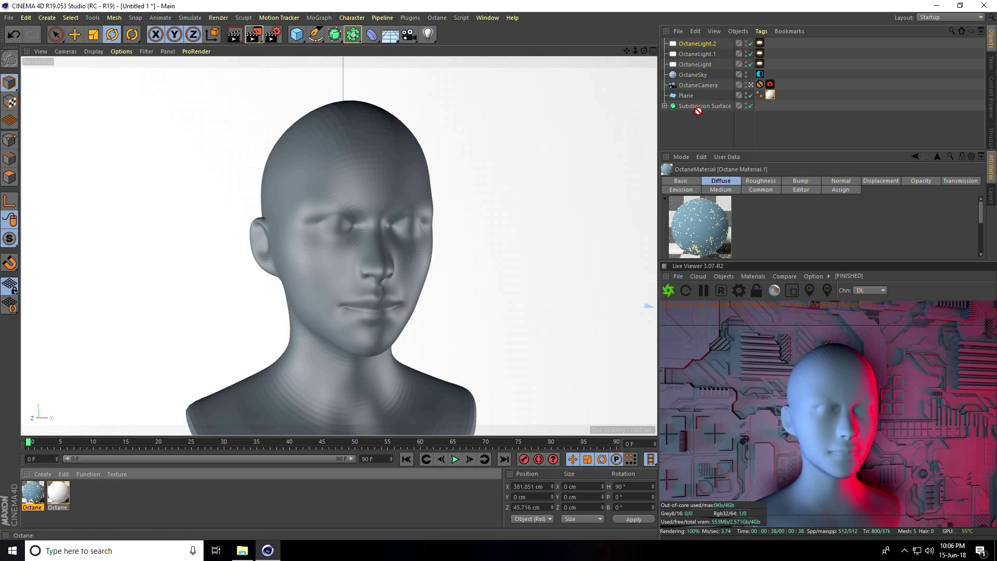
{"action": "left_click_drag", "start_coordinate": [32, 498], "coordinate": [706, 107]}
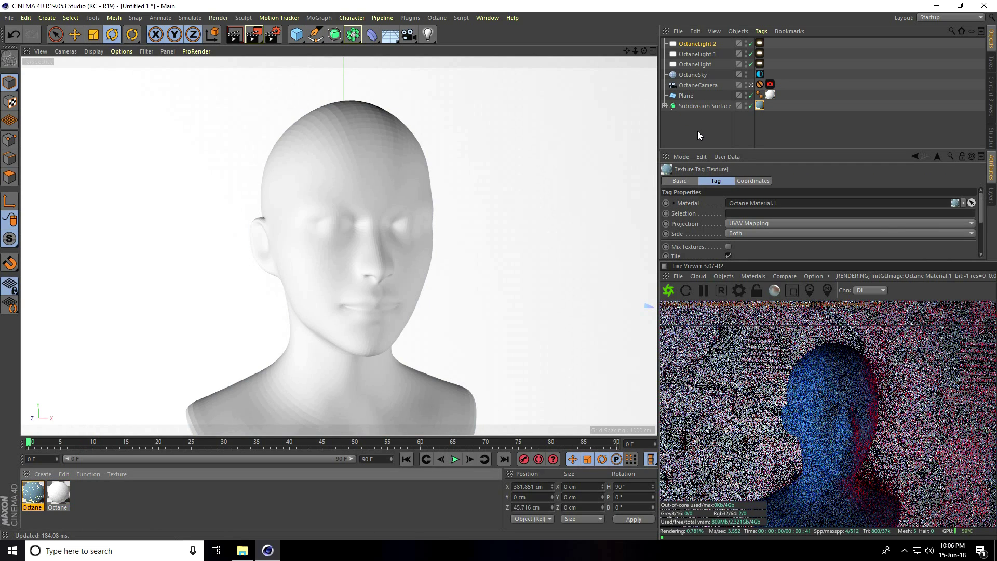
{"action": "left_click", "coordinate": [761, 107]}
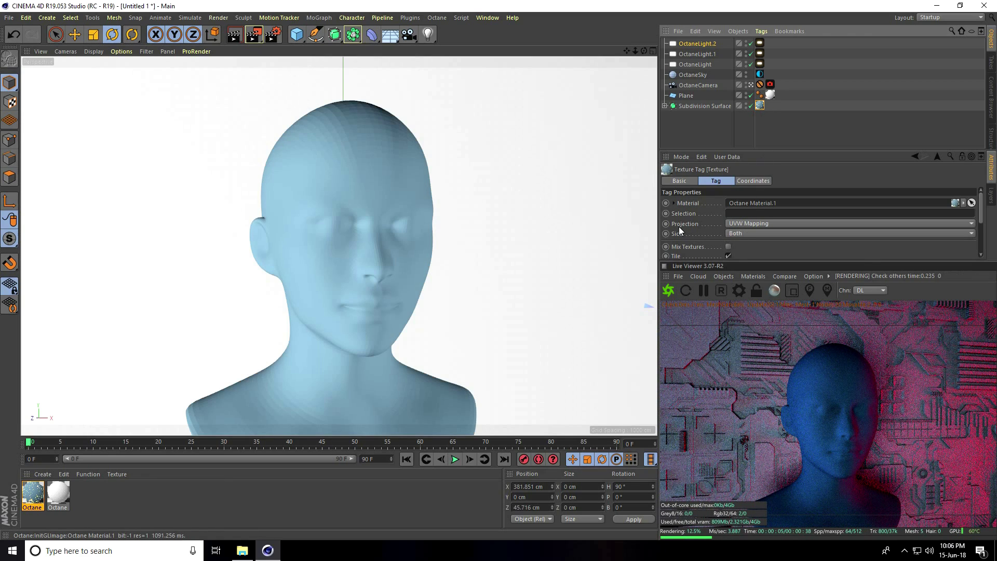
{"action": "left_click", "coordinate": [737, 222]}
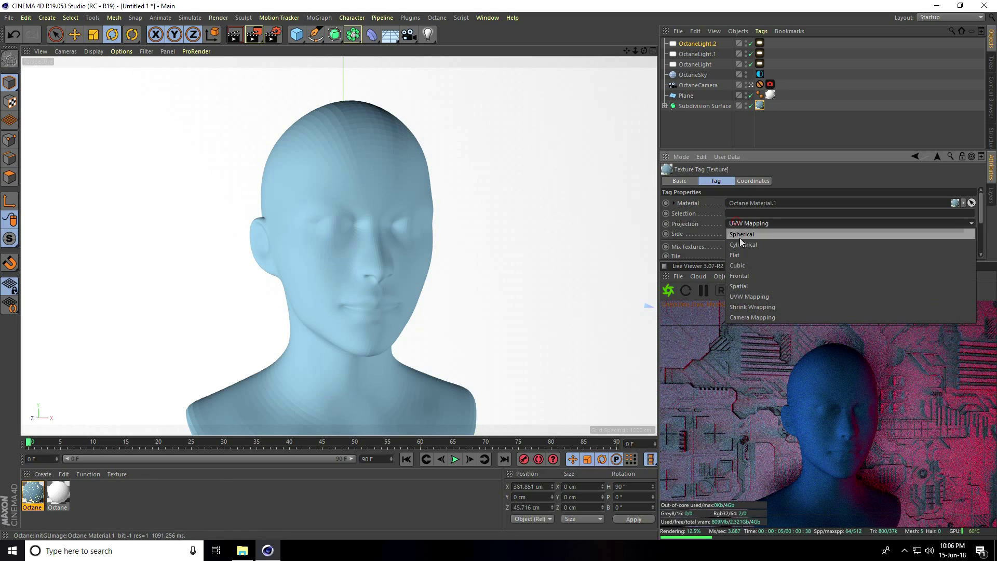
{"action": "left_click", "coordinate": [758, 265]}
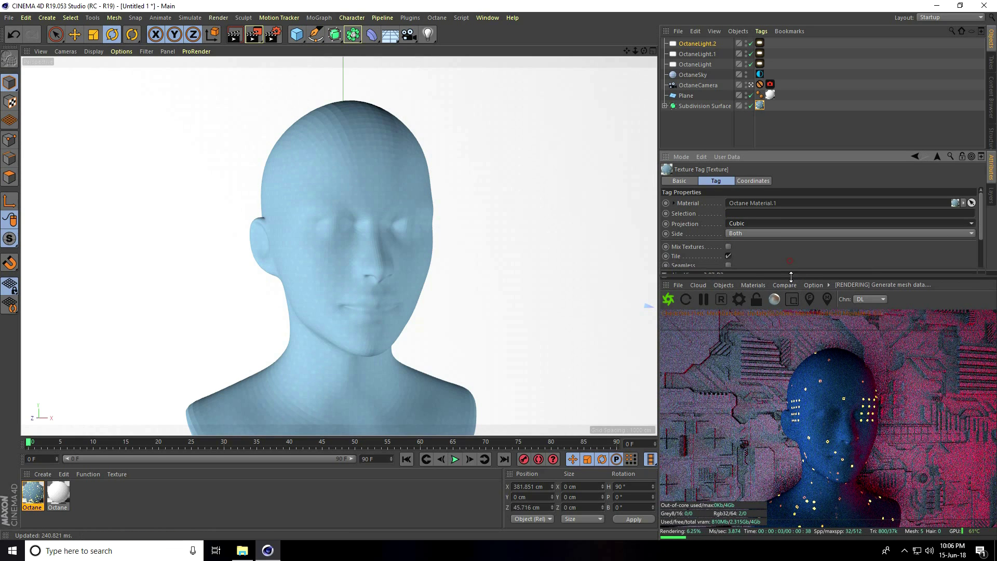
Set the texture tag's Length U and V to 50% so it tiles twice
{"action": "left_click_drag", "start_coordinate": [792, 268], "coordinate": [764, 322]}
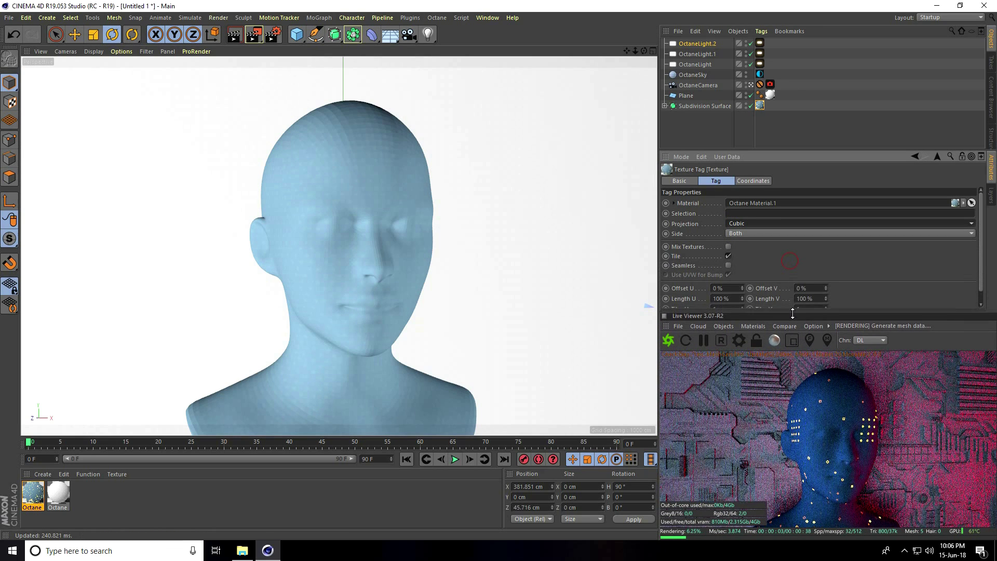
{"action": "left_click", "coordinate": [724, 299]}
{"action": "type", "text": "50"}
{"action": "key", "text": "Tab"}
{"action": "type", "text": "50"}
{"action": "key", "text": "Return"}
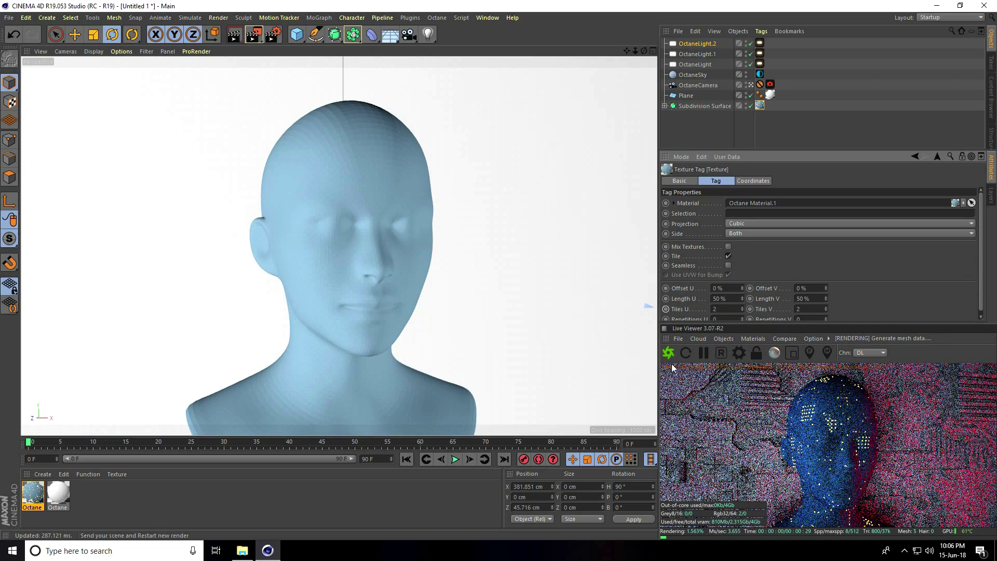
Remove the OctaneCamera's Protection tag and orbit the view closer to the head
{"action": "left_click", "coordinate": [754, 84]}
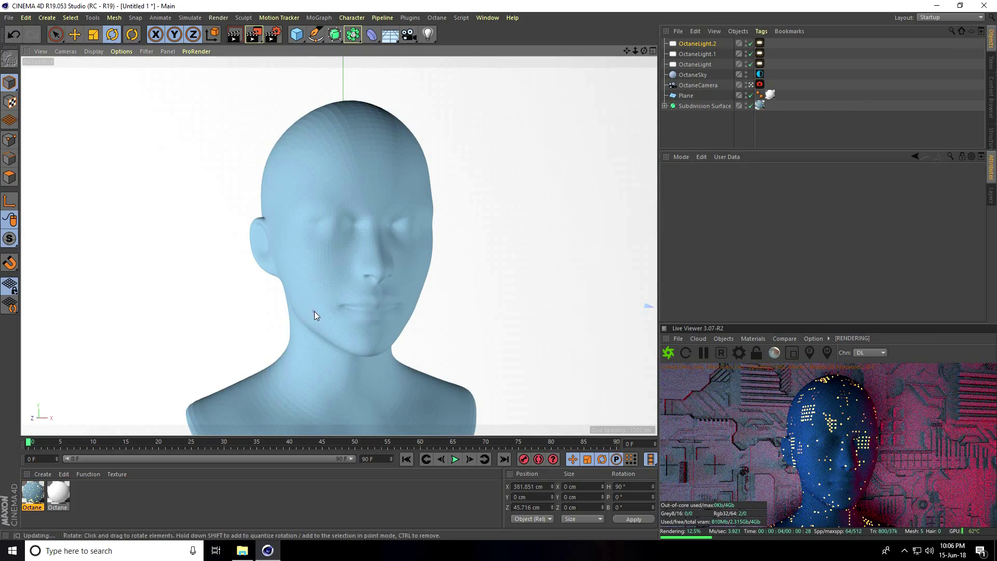
{"action": "left_click_drag", "start_coordinate": [314, 310], "coordinate": [334, 309], "text": "alt"}
{"action": "left_click_drag", "start_coordinate": [627, 51], "coordinate": [625, 54]}
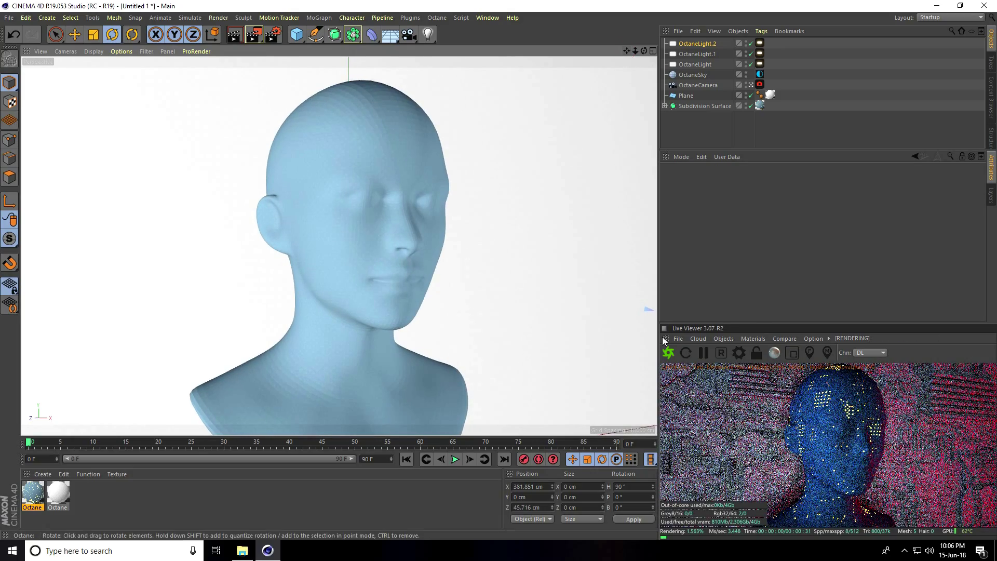
Enlarge the live render preview and frame the face in a close, frontal view
{"action": "left_click", "coordinate": [759, 329], "text": "ctrl"}
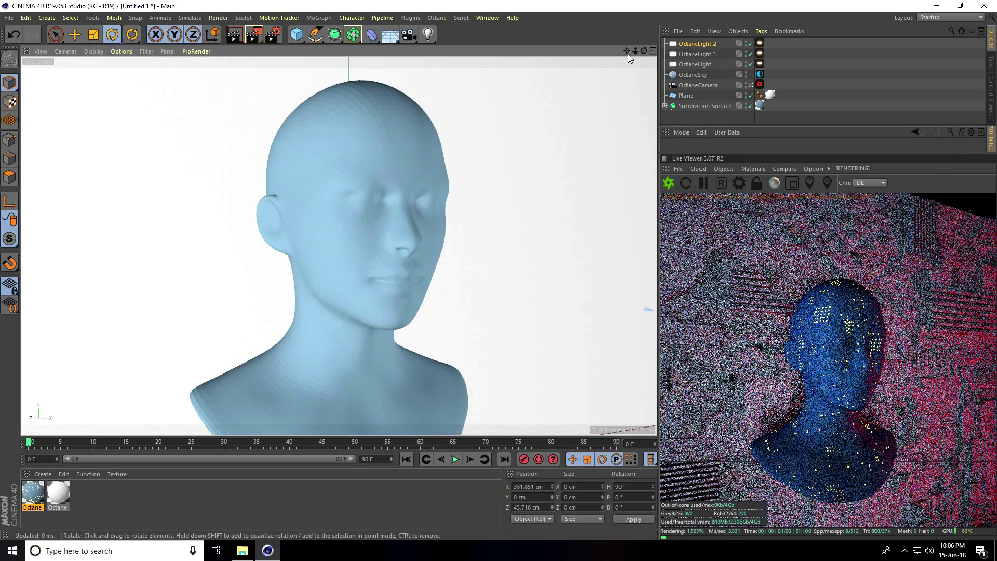
{"action": "left_click_drag", "start_coordinate": [627, 51], "coordinate": [499, 274]}
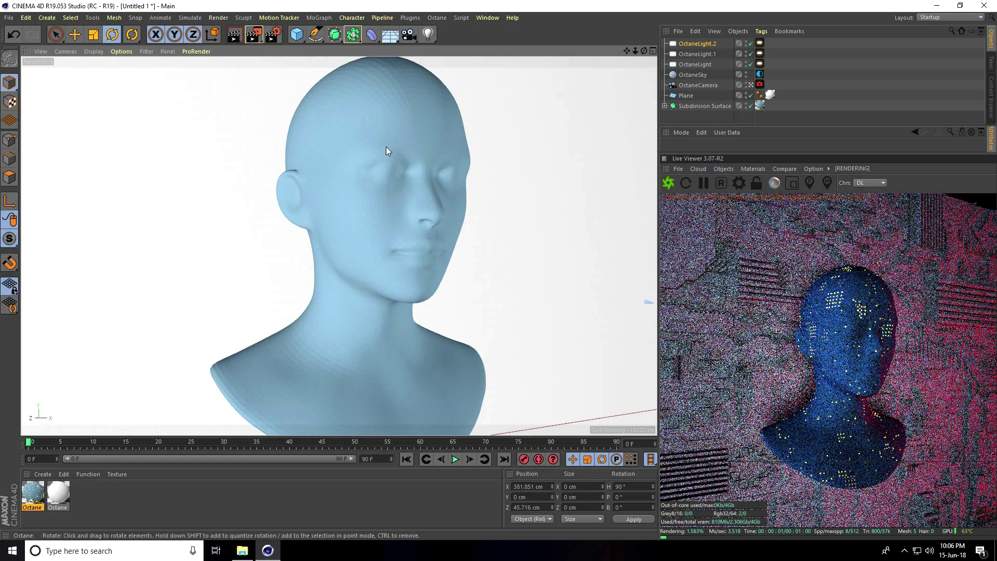
{"action": "scroll", "coordinate": [394, 129], "scroll_direction": "up", "scroll_amount": 2}
{"action": "scroll", "coordinate": [394, 129], "scroll_direction": "up", "scroll_amount": 1}
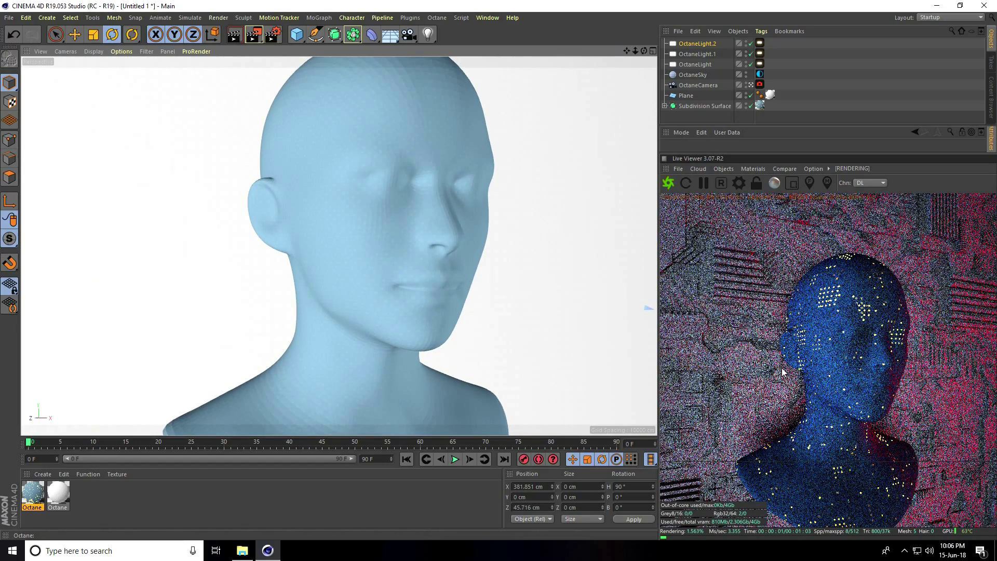
{"action": "scroll", "coordinate": [810, 369], "scroll_direction": "up", "scroll_amount": 3}
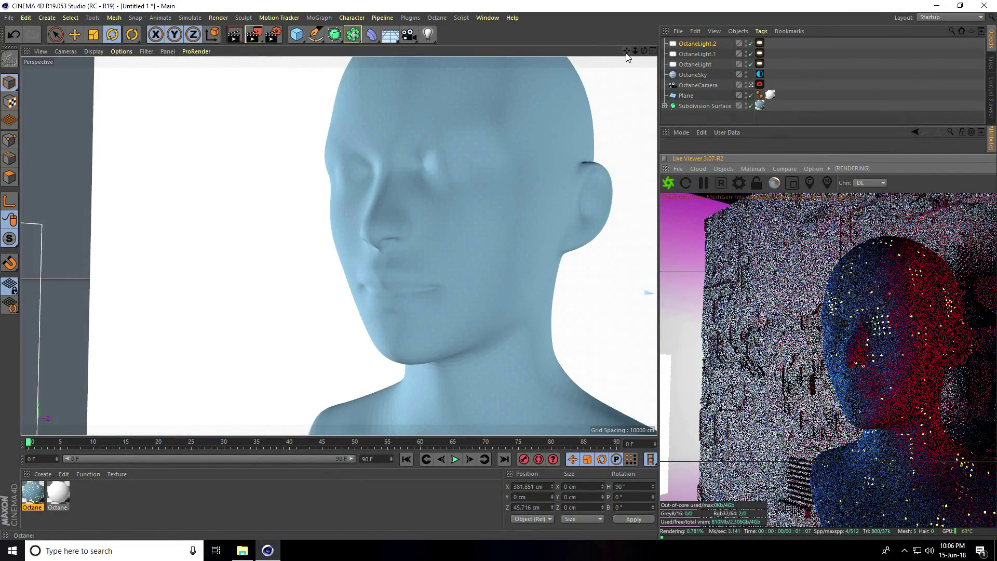
{"action": "left_click_drag", "start_coordinate": [627, 50], "coordinate": [500, 274]}
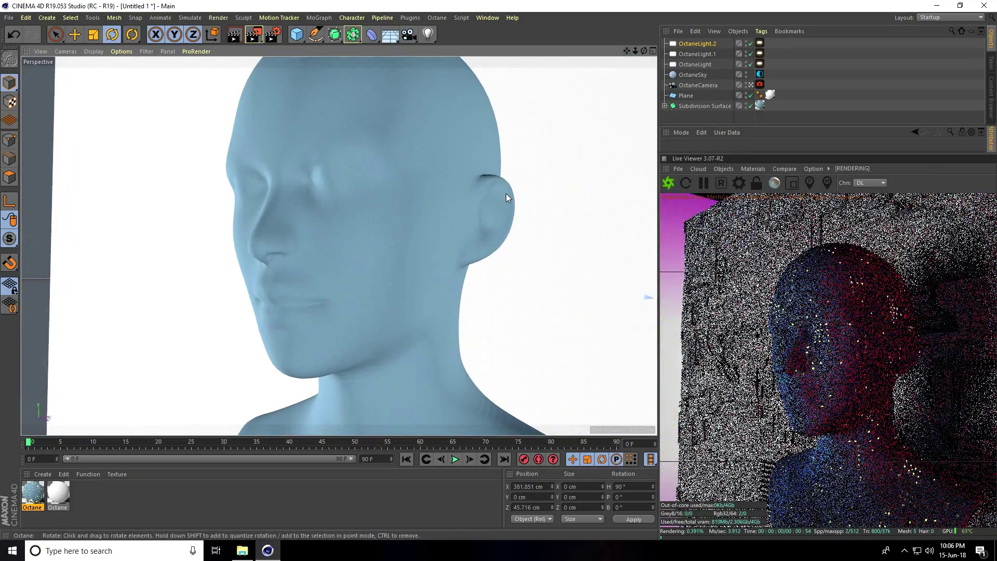
{"action": "left_click_drag", "start_coordinate": [506, 193], "coordinate": [539, 202], "text": "alt"}
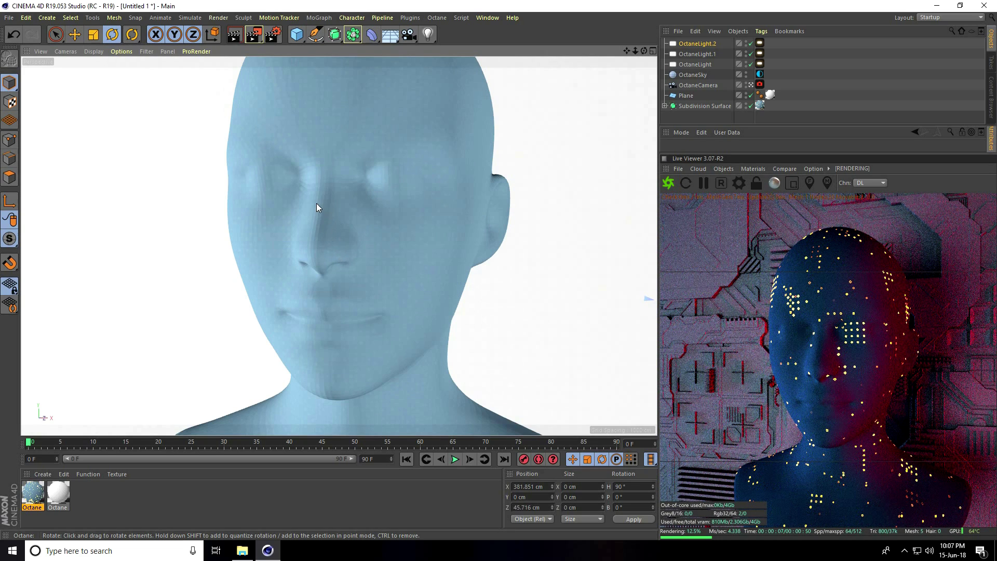
Pause the live preview and set Render Settings anti-aliasing to Best
{"action": "left_click", "coordinate": [702, 183]}
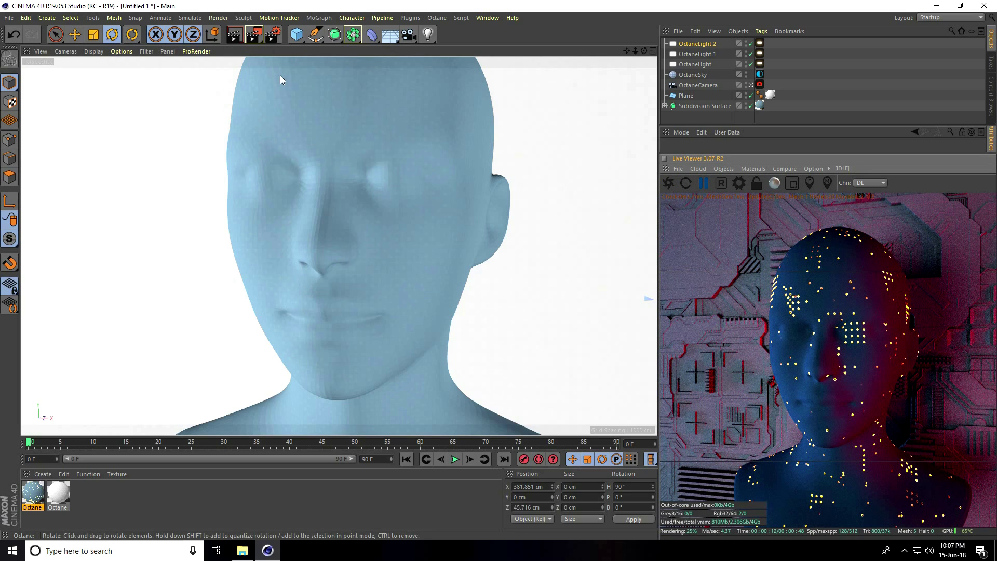
{"action": "left_click", "coordinate": [272, 35]}
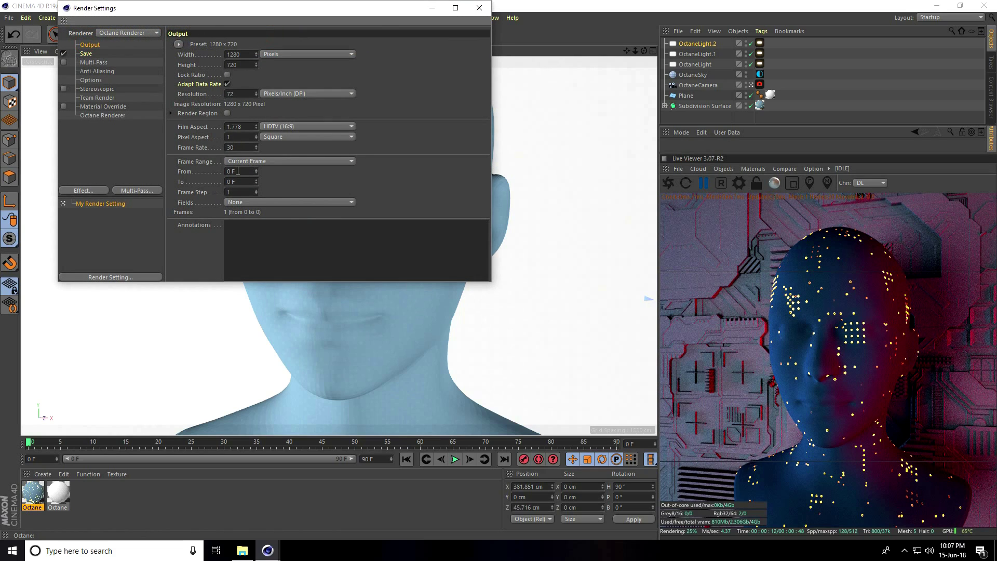
{"action": "left_click", "coordinate": [90, 73]}
{"action": "left_click", "coordinate": [282, 46]}
{"action": "left_click", "coordinate": [279, 78]}
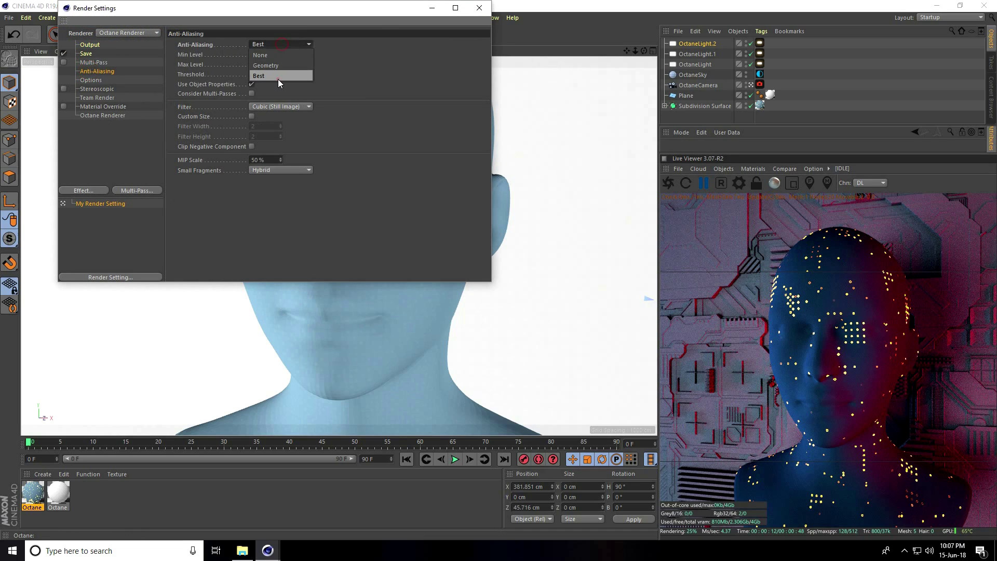
{"action": "left_click", "coordinate": [480, 9]}
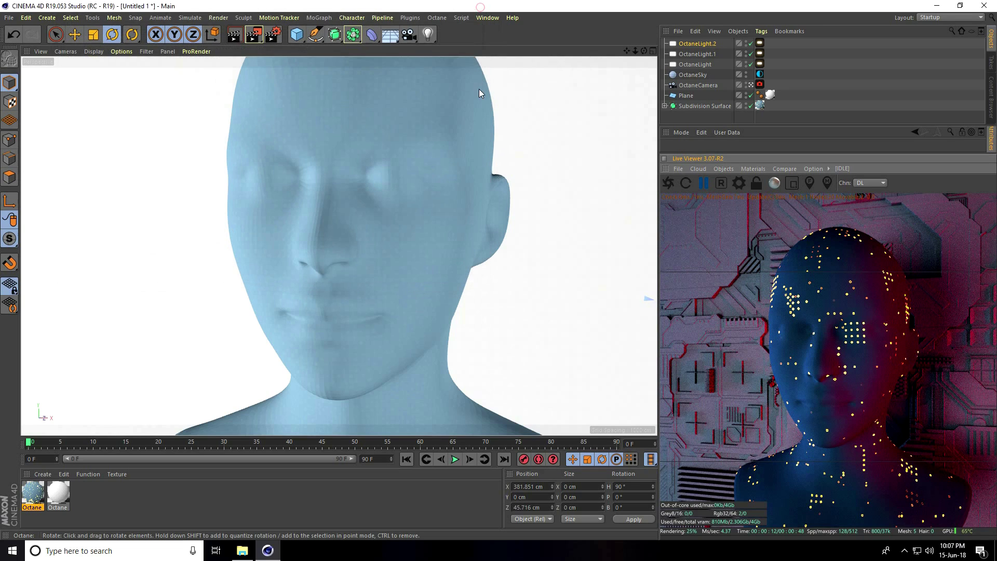
Set the Octane settings Max. samples to 2048
{"action": "left_click", "coordinate": [743, 183]}
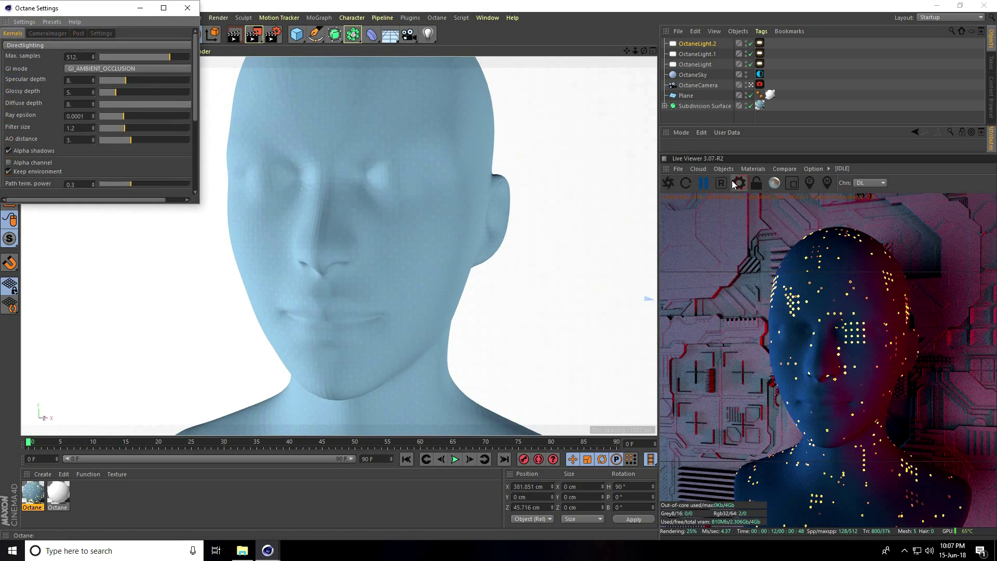
{"action": "left_click_drag", "start_coordinate": [60, 9], "coordinate": [208, 67]}
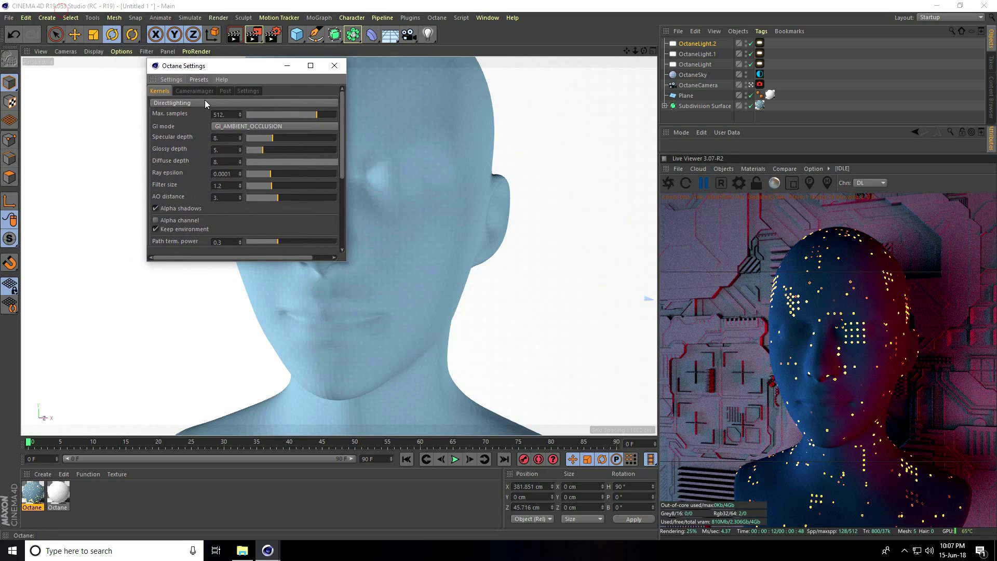
{"action": "double_click", "coordinate": [228, 114]}
{"action": "type", "text": "2048"}
{"action": "left_click", "coordinate": [333, 66]}
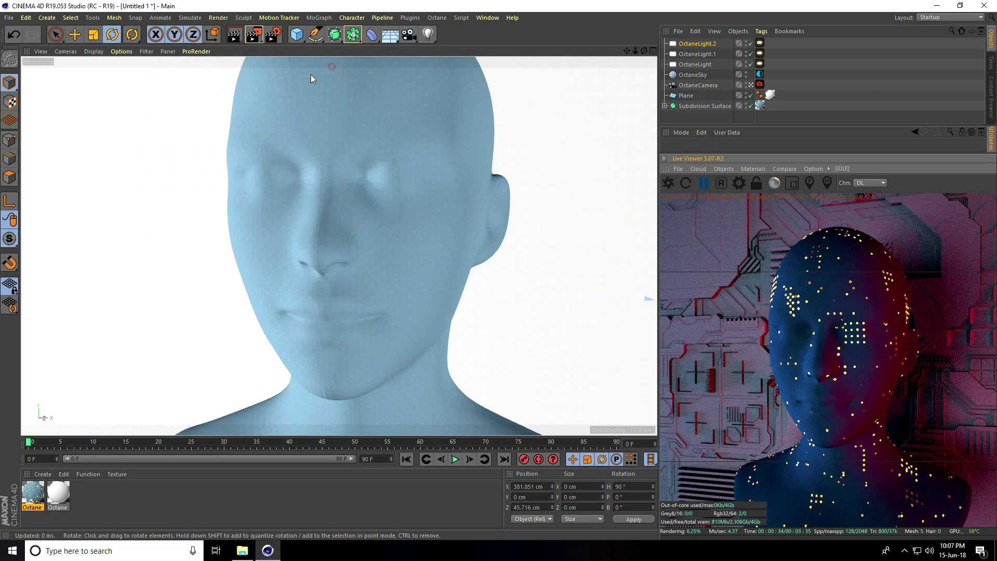
Render to the Picture Viewer and enable its colour-correction filter
{"action": "left_click", "coordinate": [253, 37]}
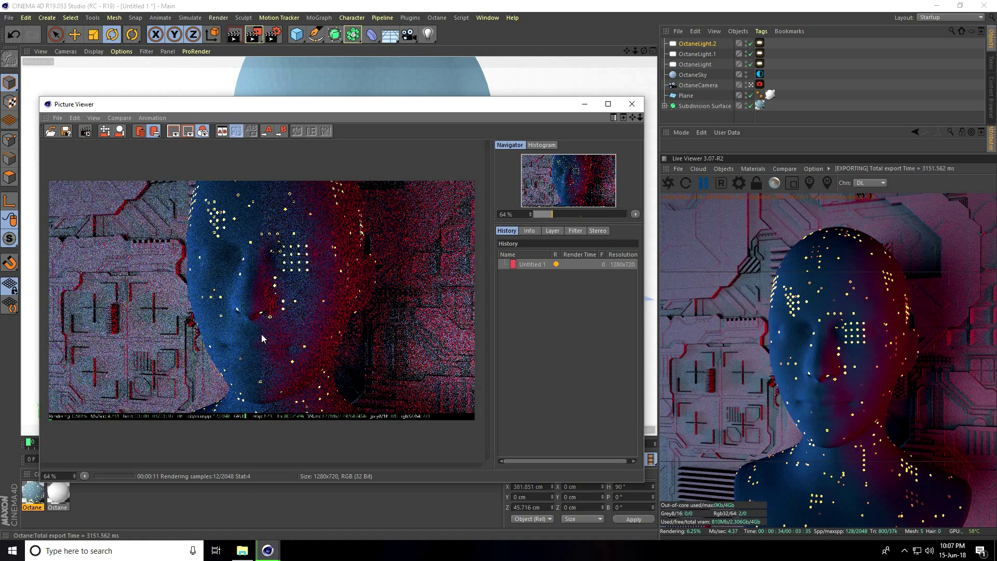
{"action": "left_click", "coordinate": [578, 232]}
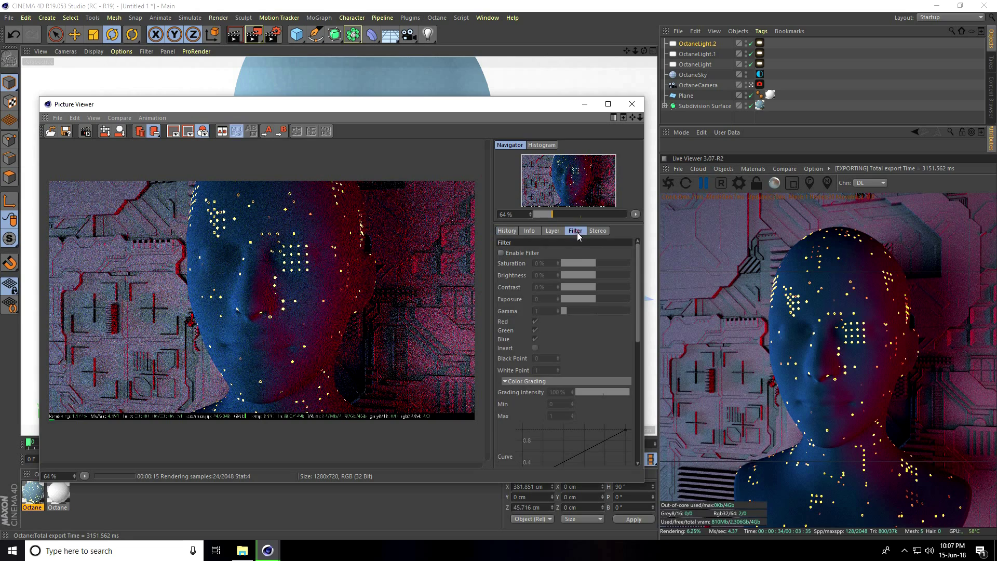
{"action": "left_click", "coordinate": [502, 253]}
Set the filter's Saturation to 20% and Contrast to 10%
{"action": "left_click", "coordinate": [538, 264]}
{"action": "type", "text": "20"}
{"action": "key", "text": "Return"}
{"action": "left_click", "coordinate": [525, 290]}
{"action": "type", "text": "10"}
{"action": "key", "text": "Return"}
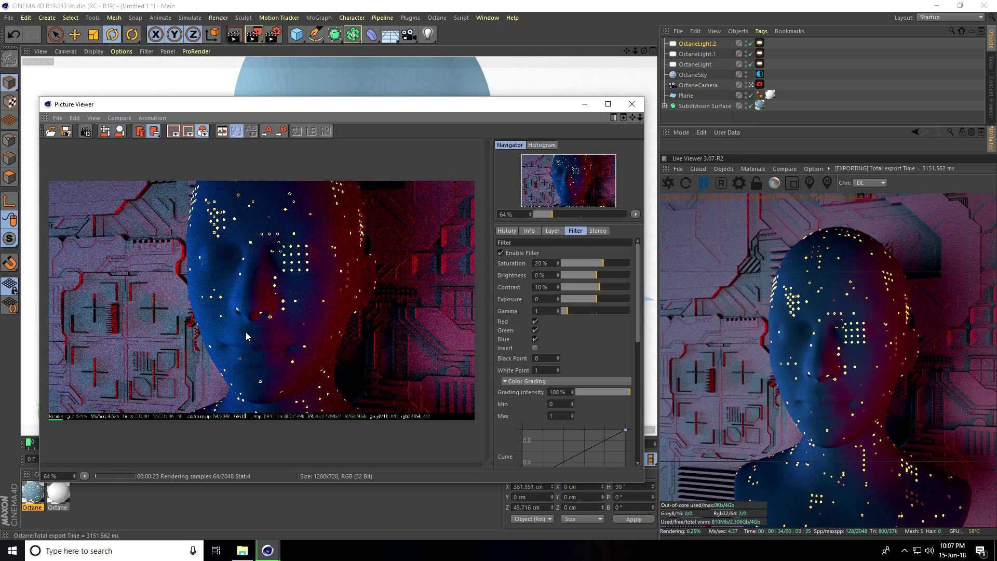